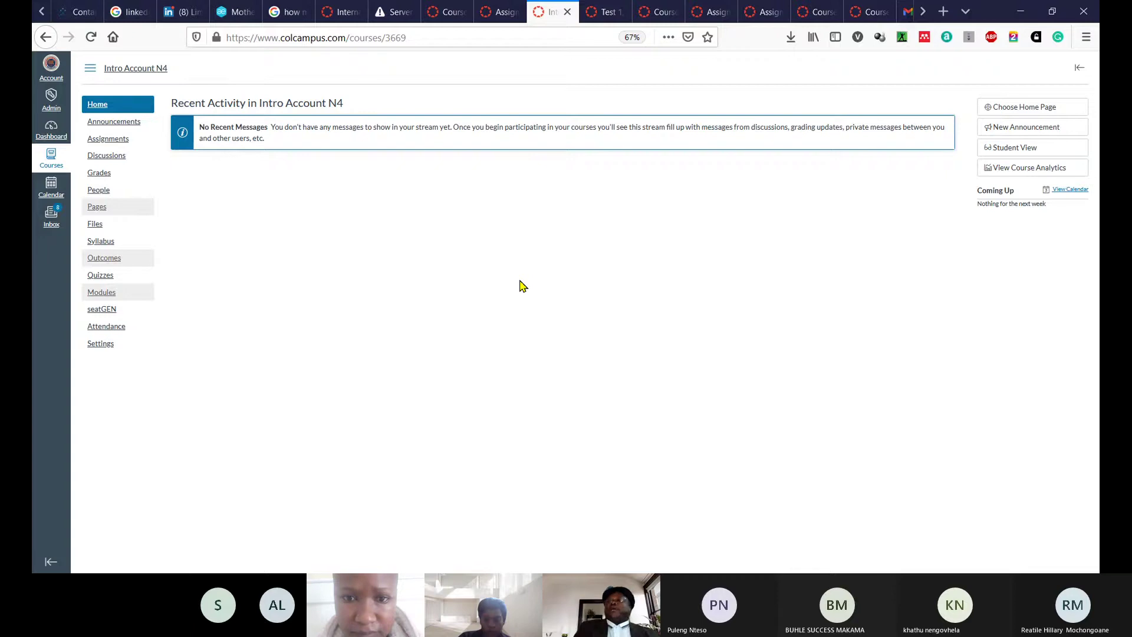
# - Set the Intro Account N4 course home page to display the Assignments List
pyautogui.click(1031, 107)
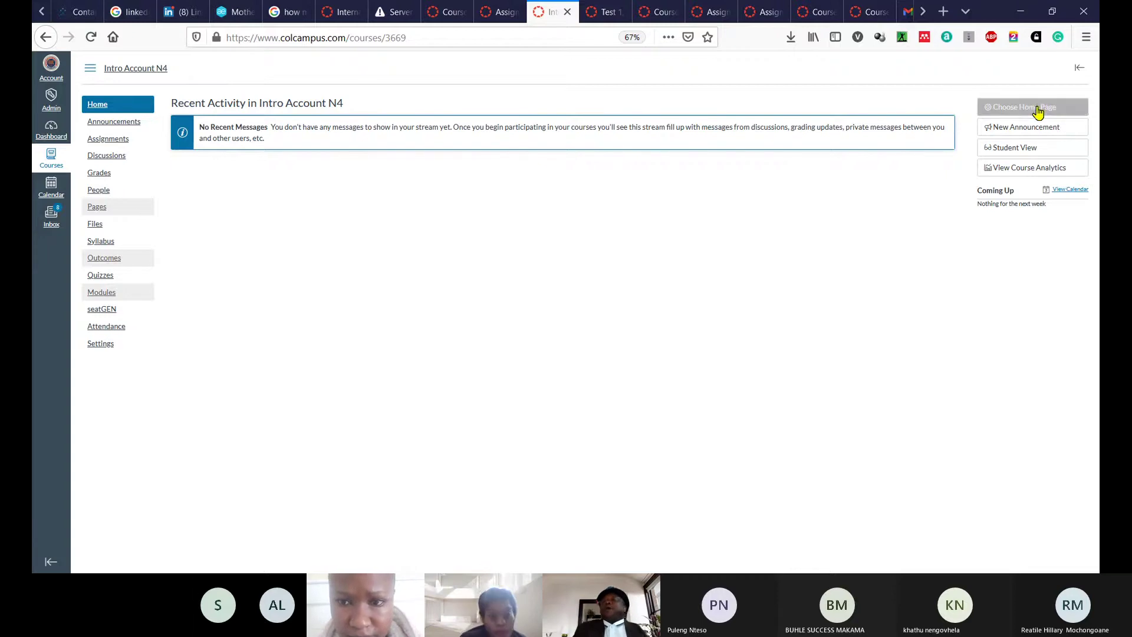
pyautogui.click(1038, 111)
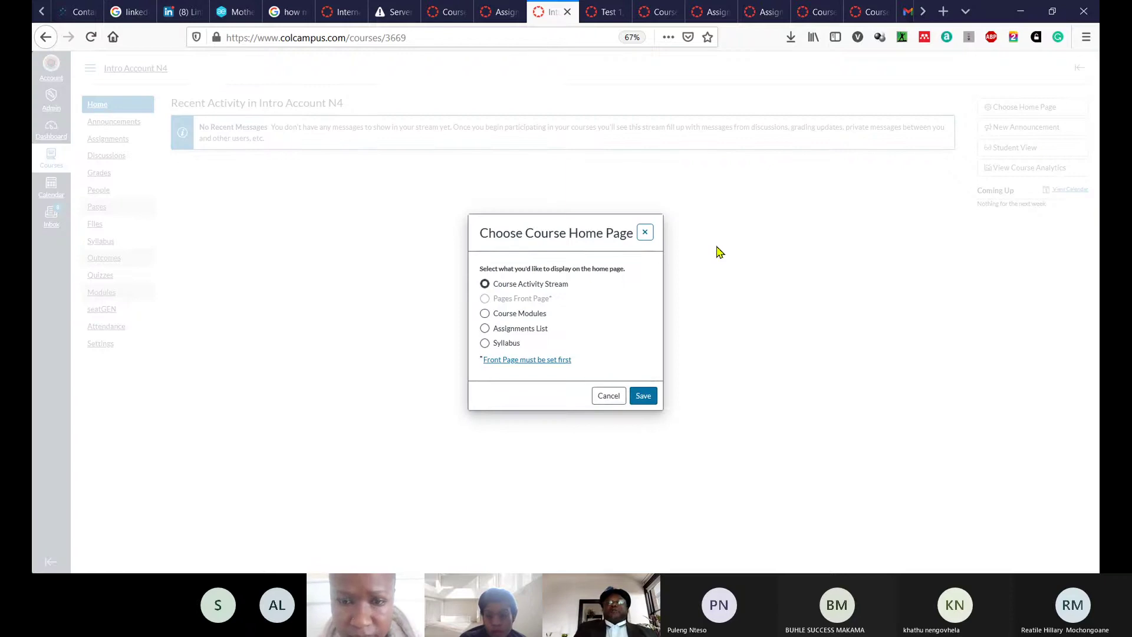
pyautogui.click(484, 329)
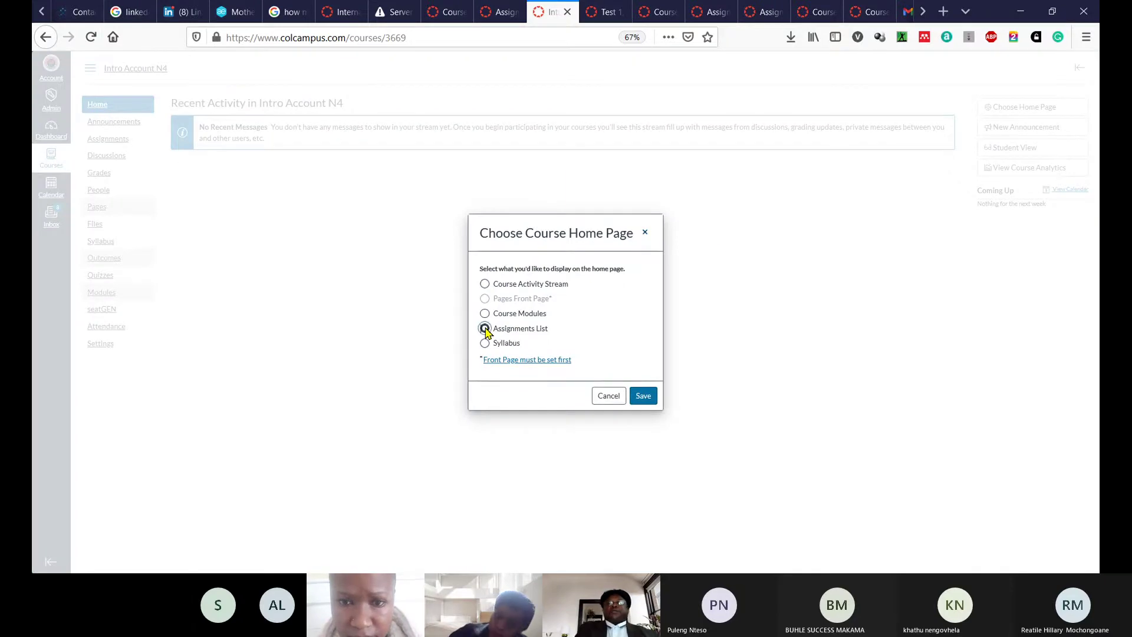
pyautogui.click(645, 397)
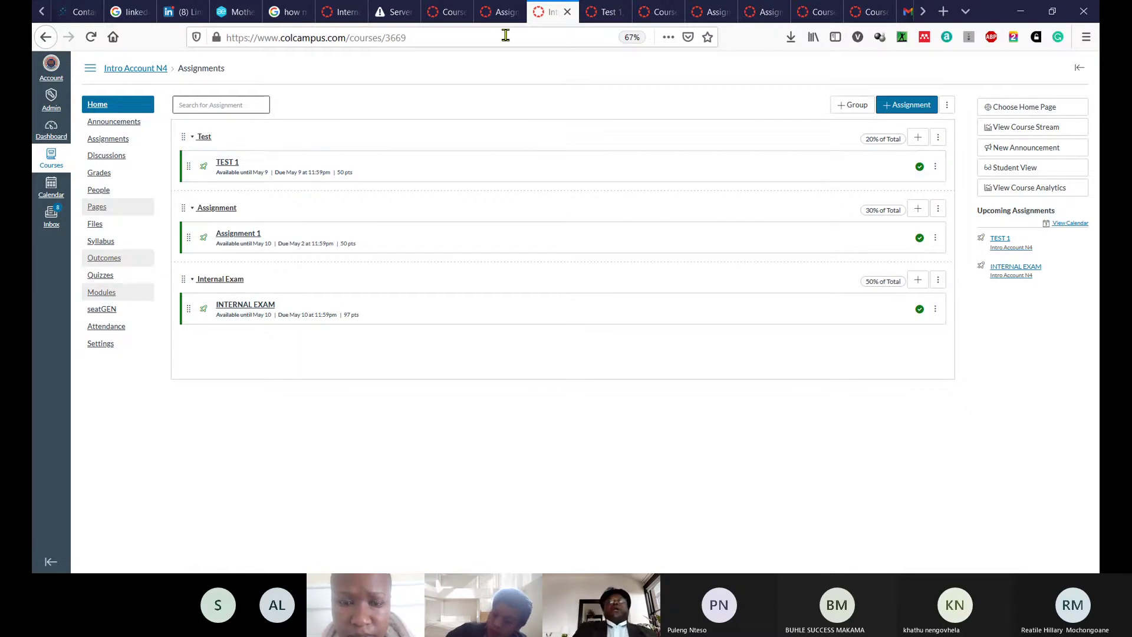
# - Compare the assignment lists of Cost Acc N6 and Intro Account N4, and view the Computer N4 Test 1 submission from its beginning
pyautogui.click(502, 13)
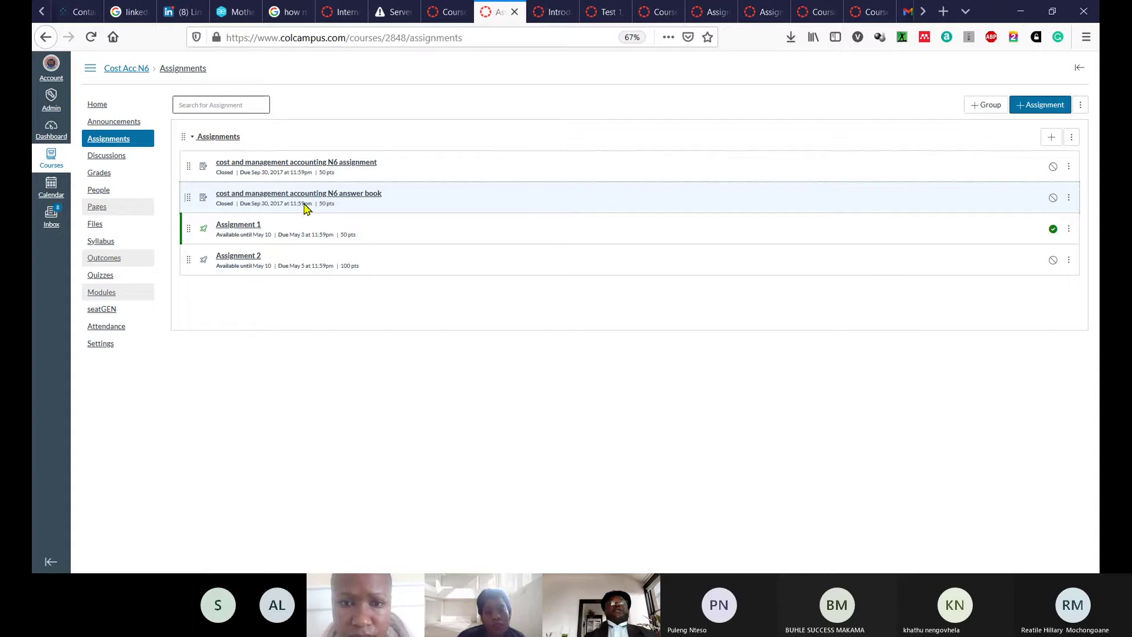
pyautogui.click(554, 12)
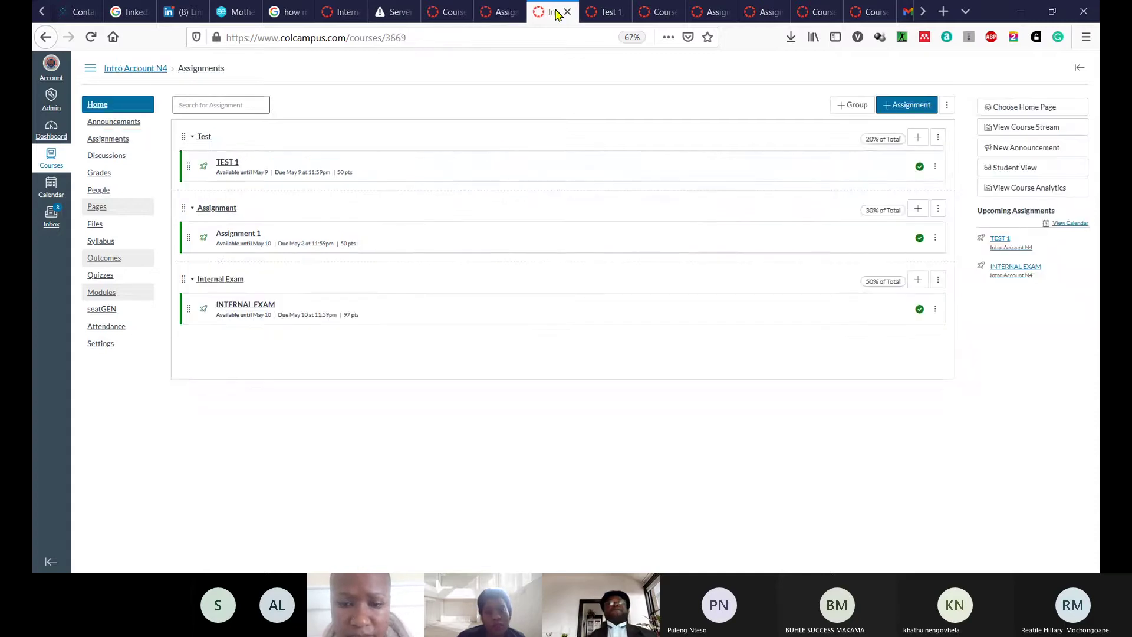
pyautogui.click(609, 18)
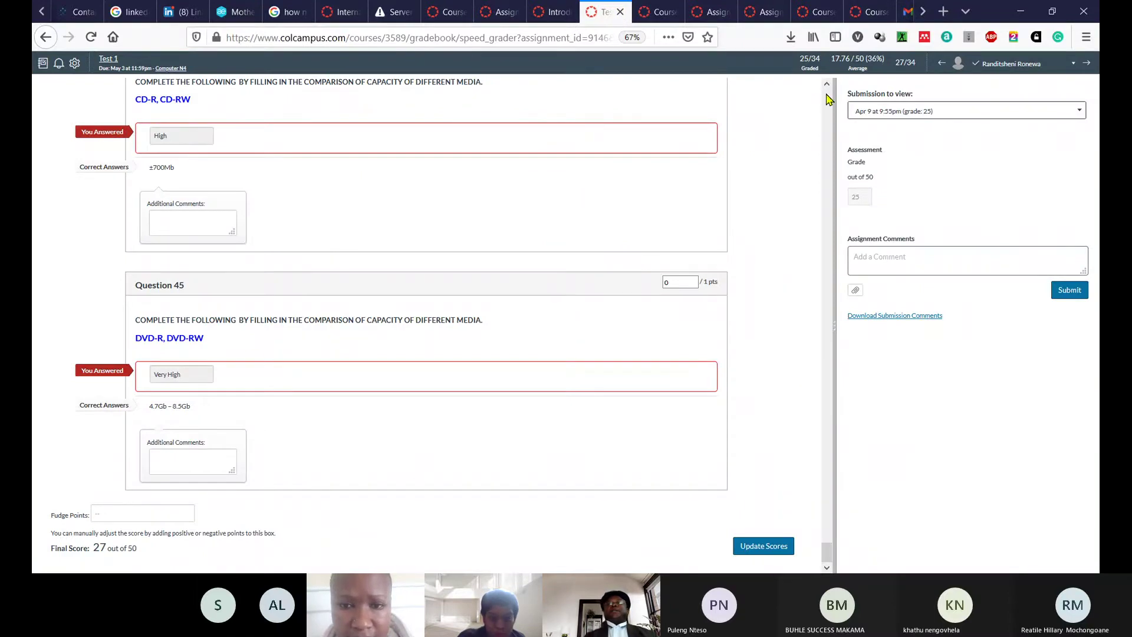
pyautogui.scroll(20, 828, 99)
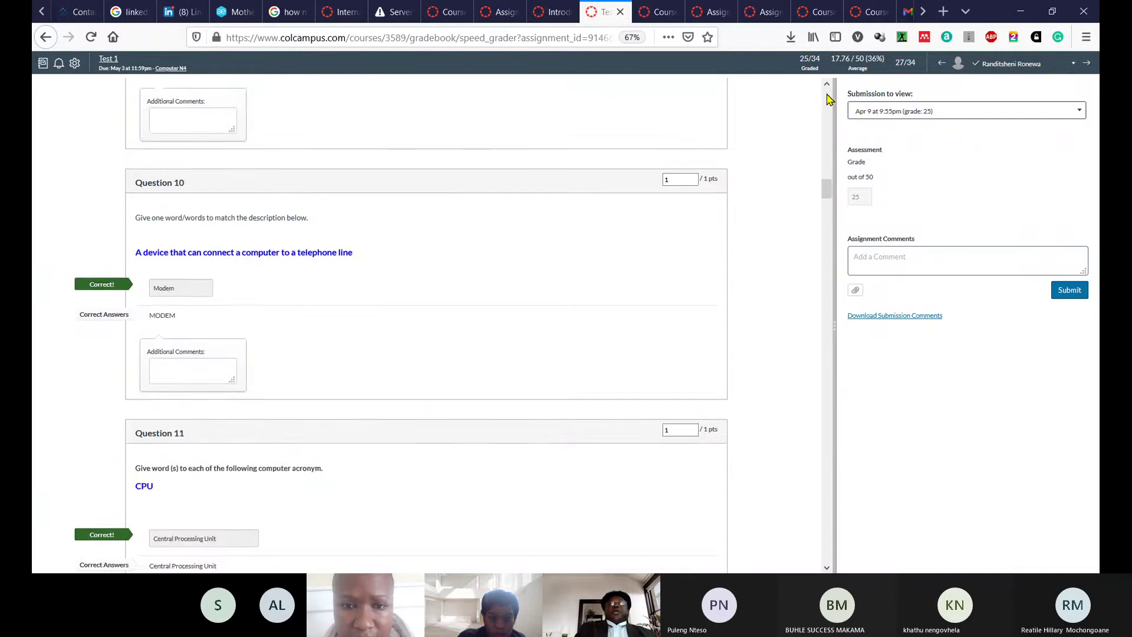
pyautogui.scroll(10, 829, 99)
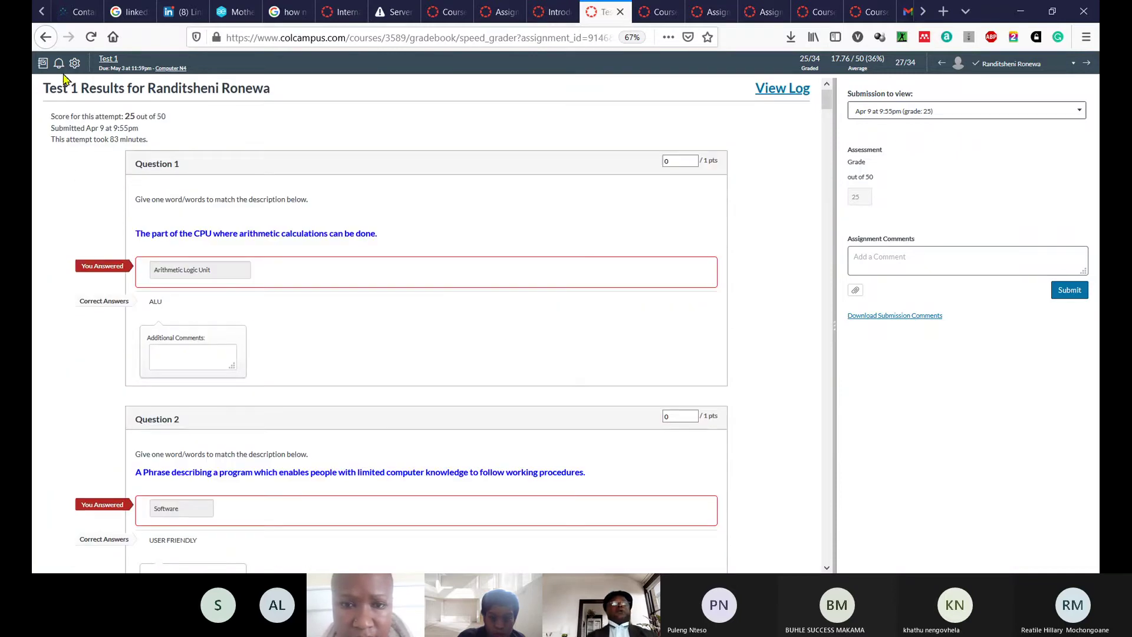
# - Return from the submission to the Computer N4 assignments list and open Test 1 in SpeedGrader
pyautogui.click(43, 63)
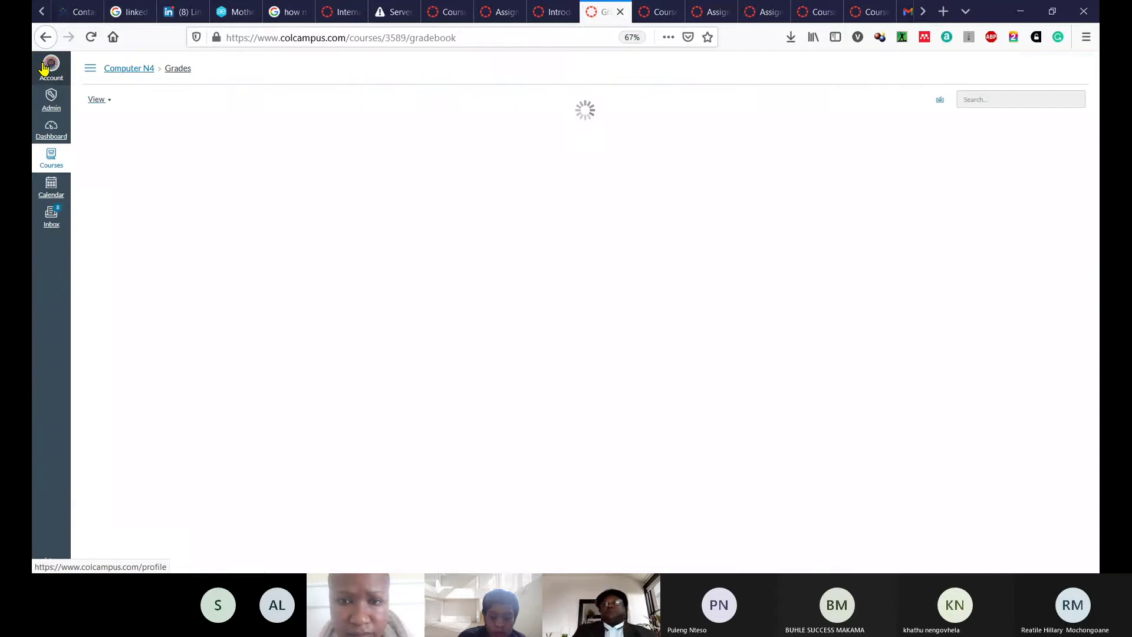
pyautogui.click(91, 69)
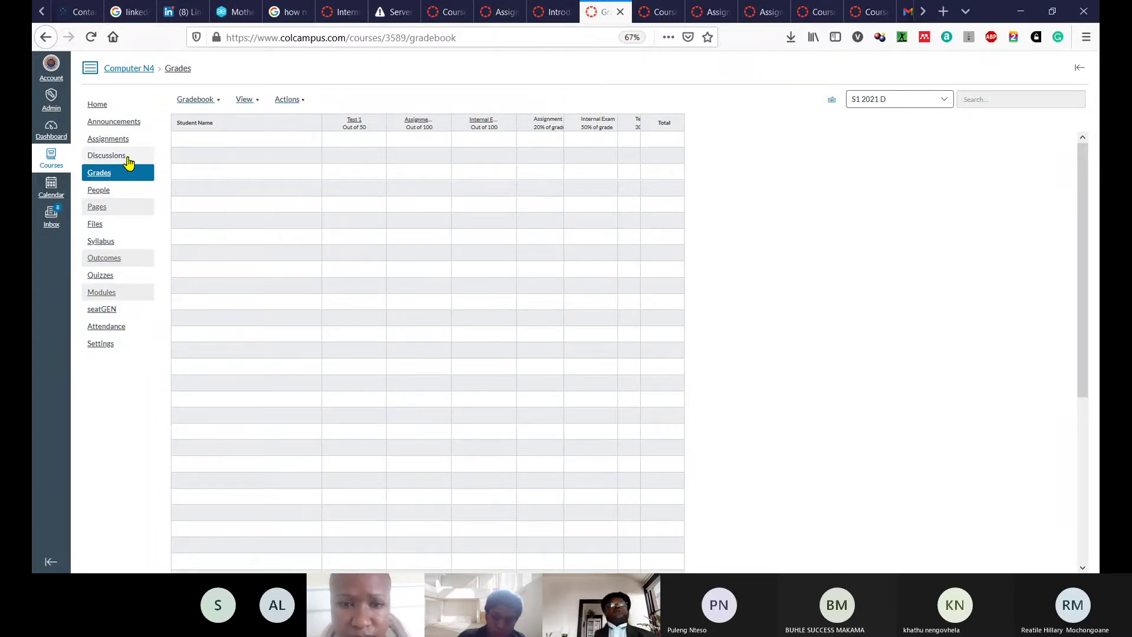
pyautogui.click(113, 140)
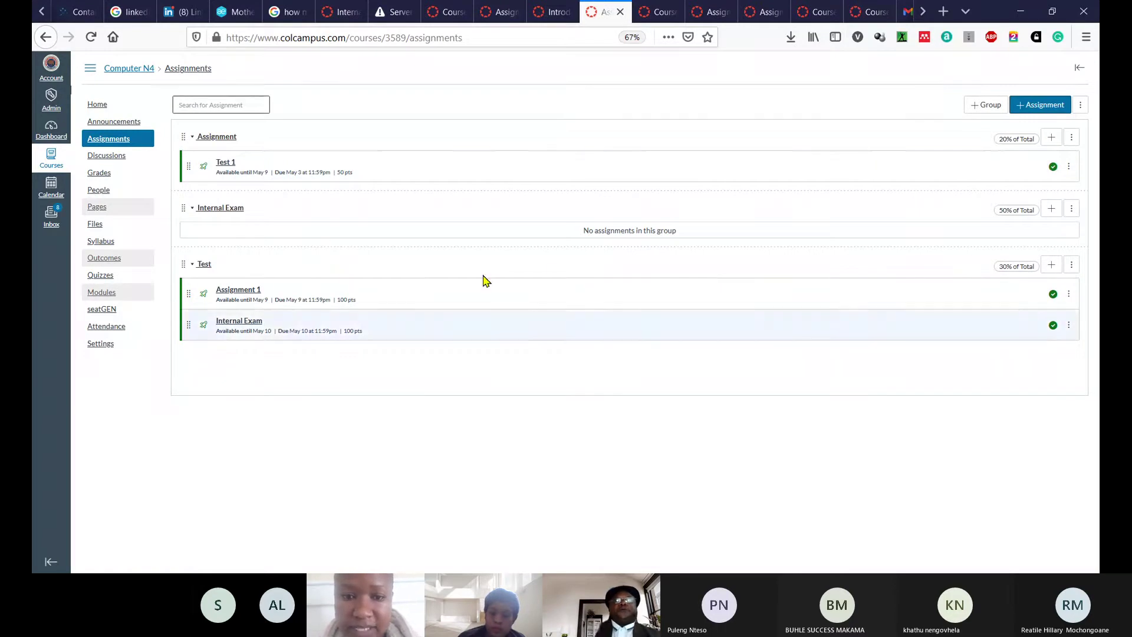
pyautogui.click(229, 168)
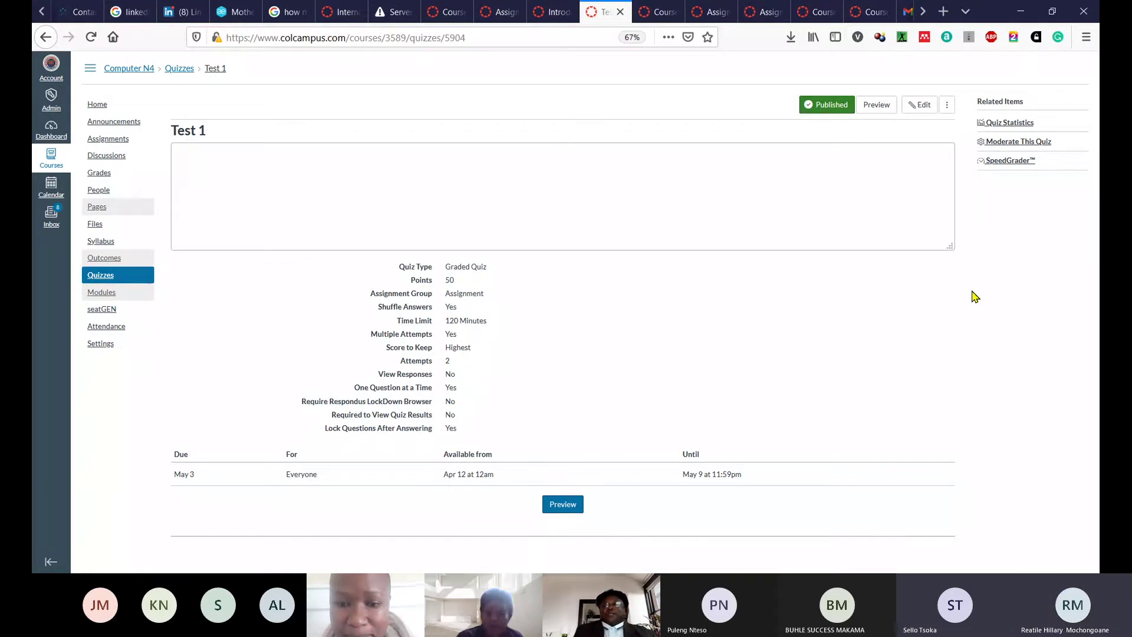
pyautogui.click(1008, 162)
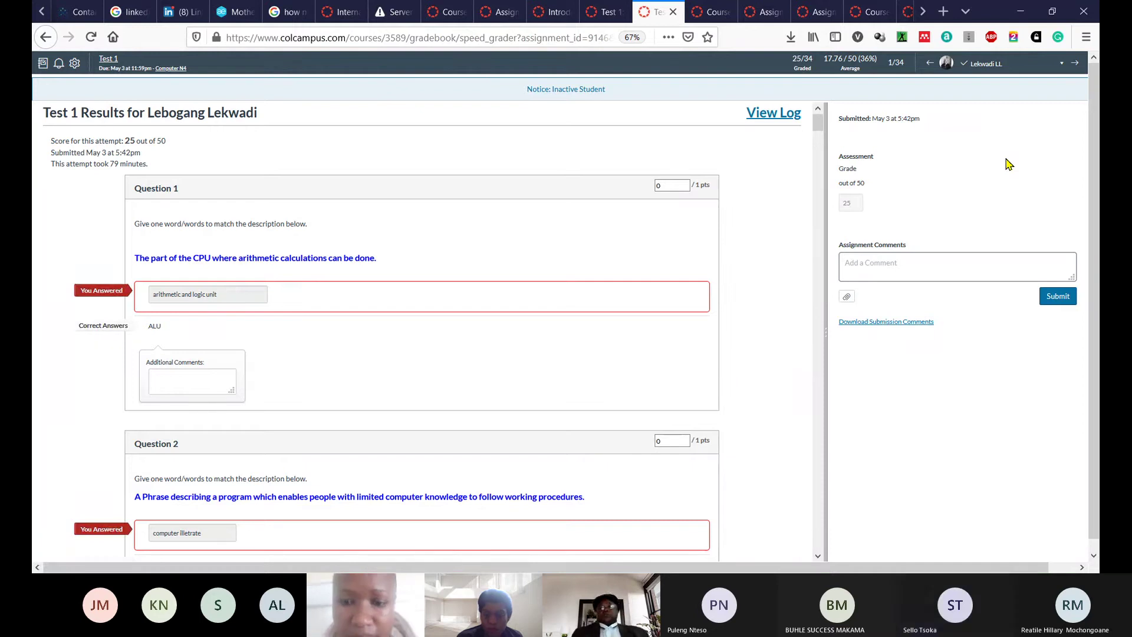
# - Enlarge the browser page zoom to 110% so the Test 1 results are easier to read
pyautogui.click(1094, 557)
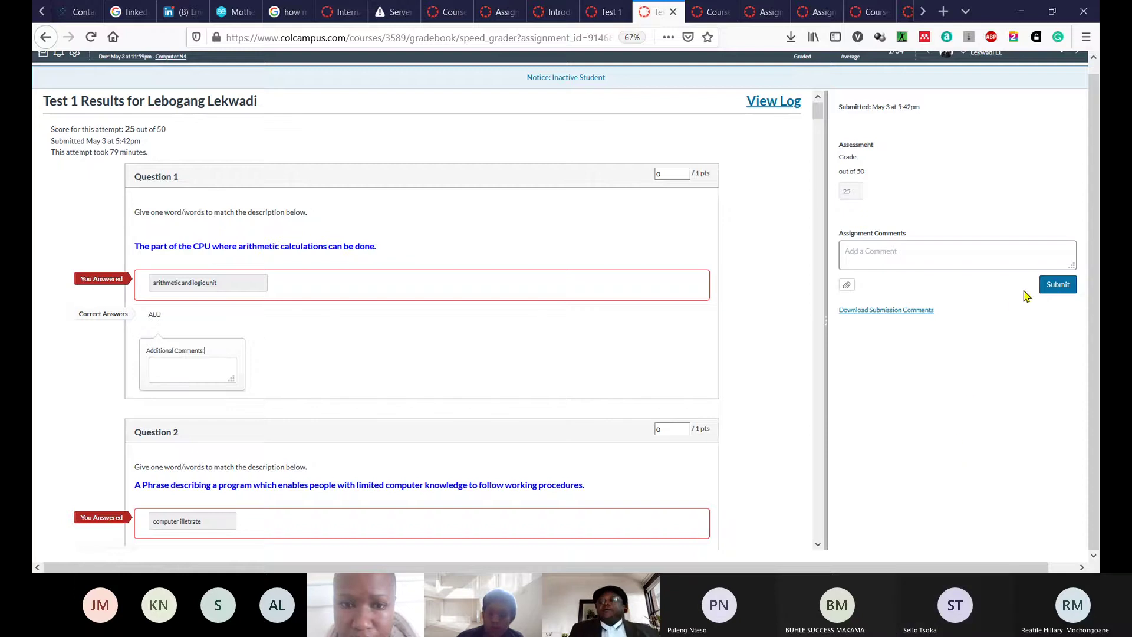
pyautogui.click(1086, 38)
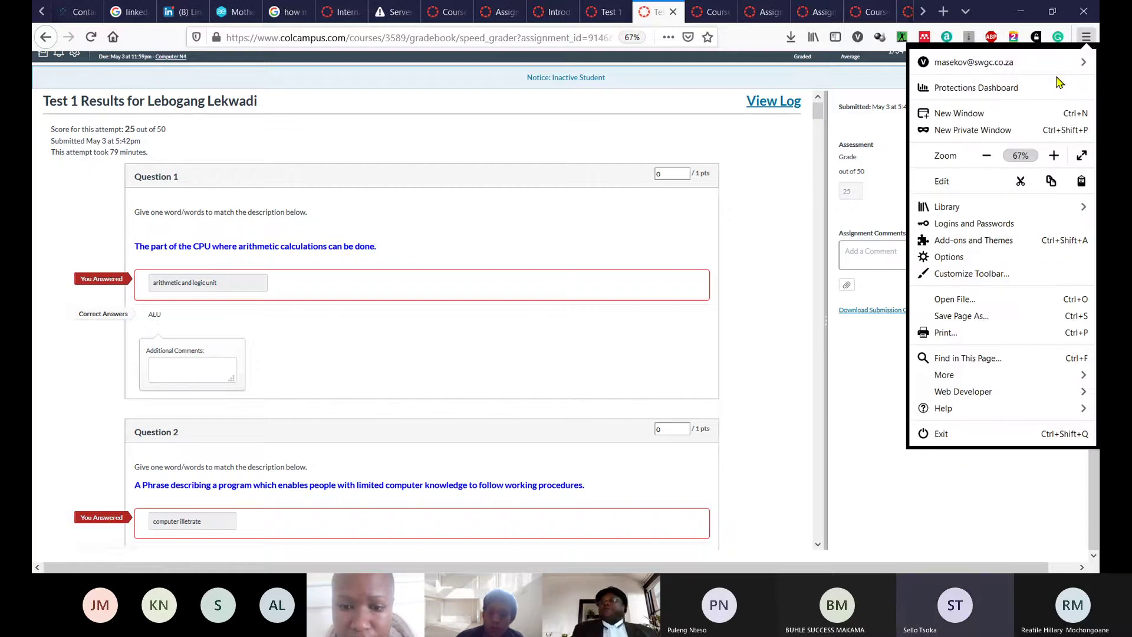
pyautogui.click(1054, 157)
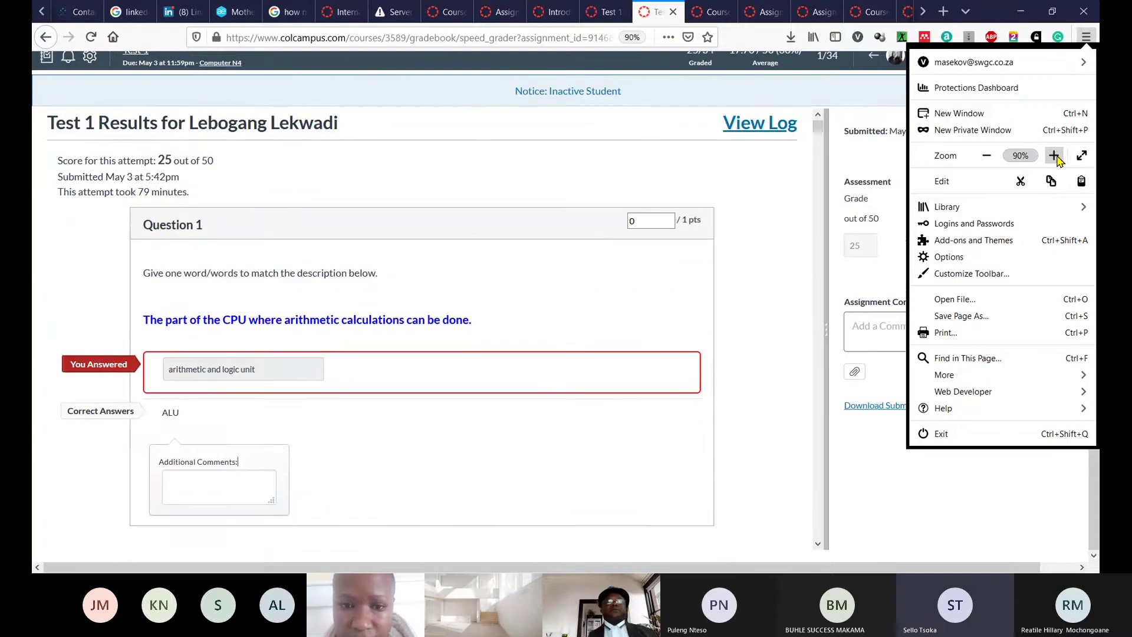
pyautogui.click(1054, 157)
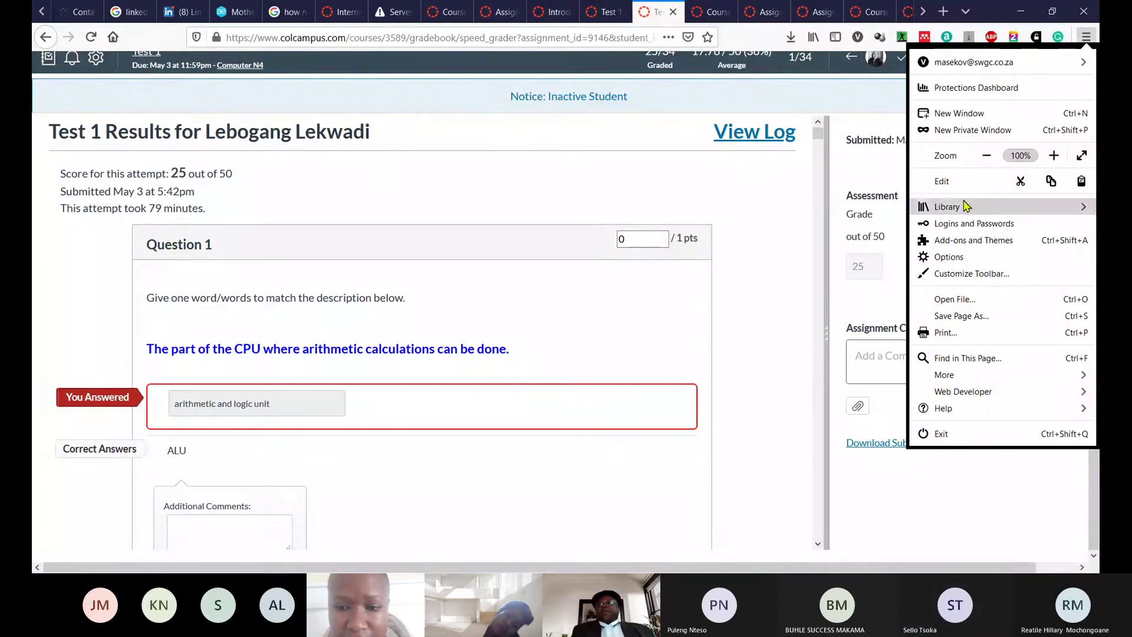
pyautogui.click(1053, 155)
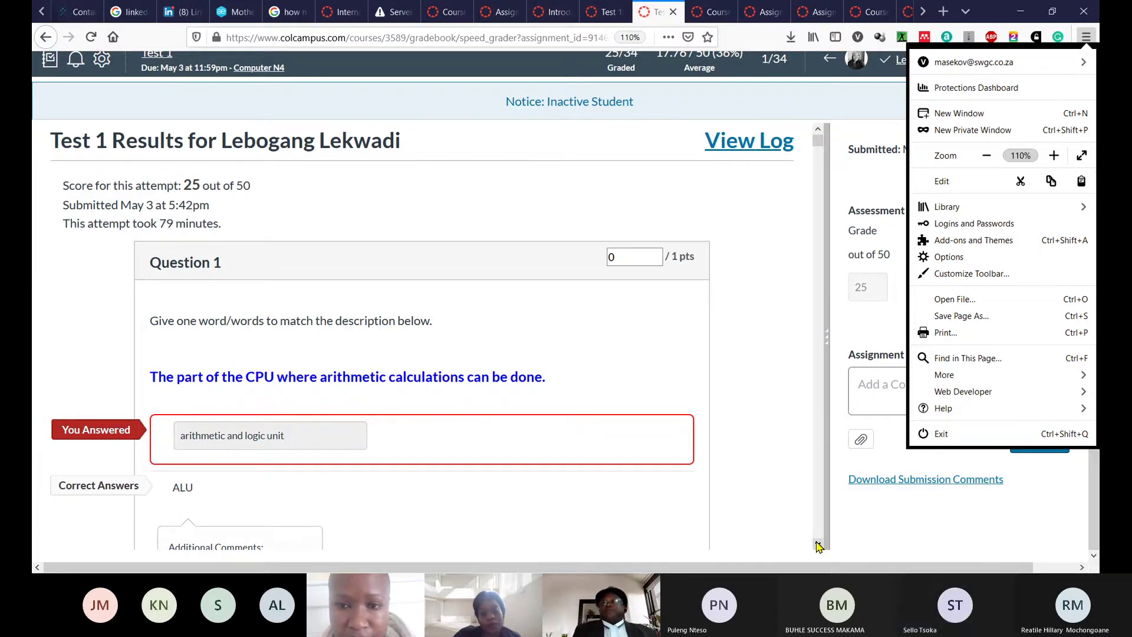
pyautogui.click(785, 447)
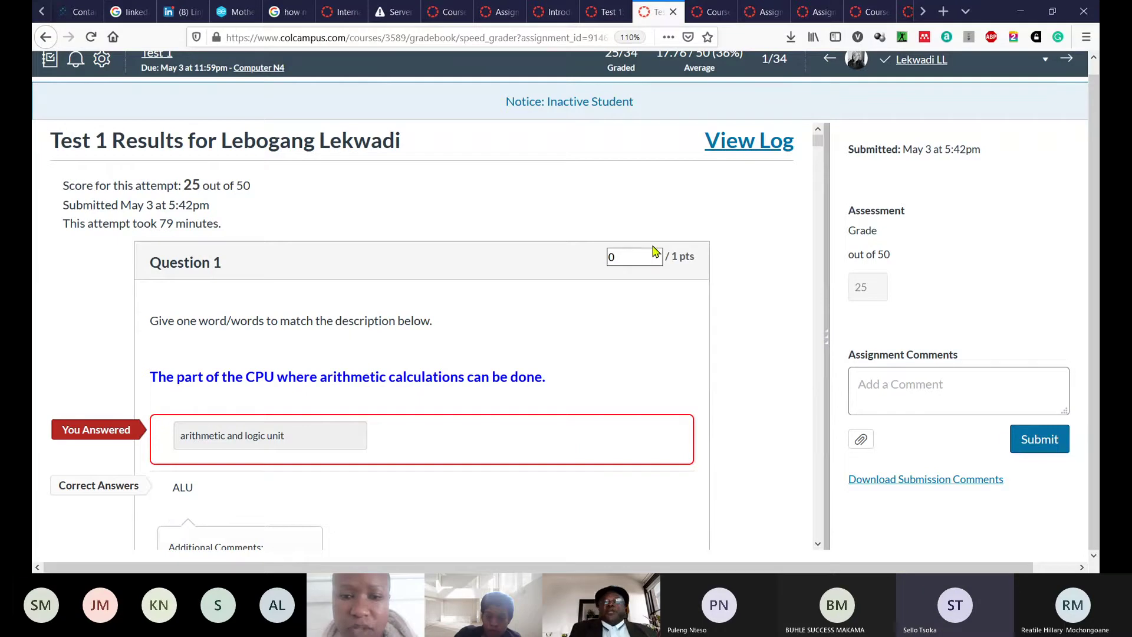
# - Set the score for Question 1 to 1 point for the answer "arithmetic and logic unit"
pyautogui.click(629, 259)
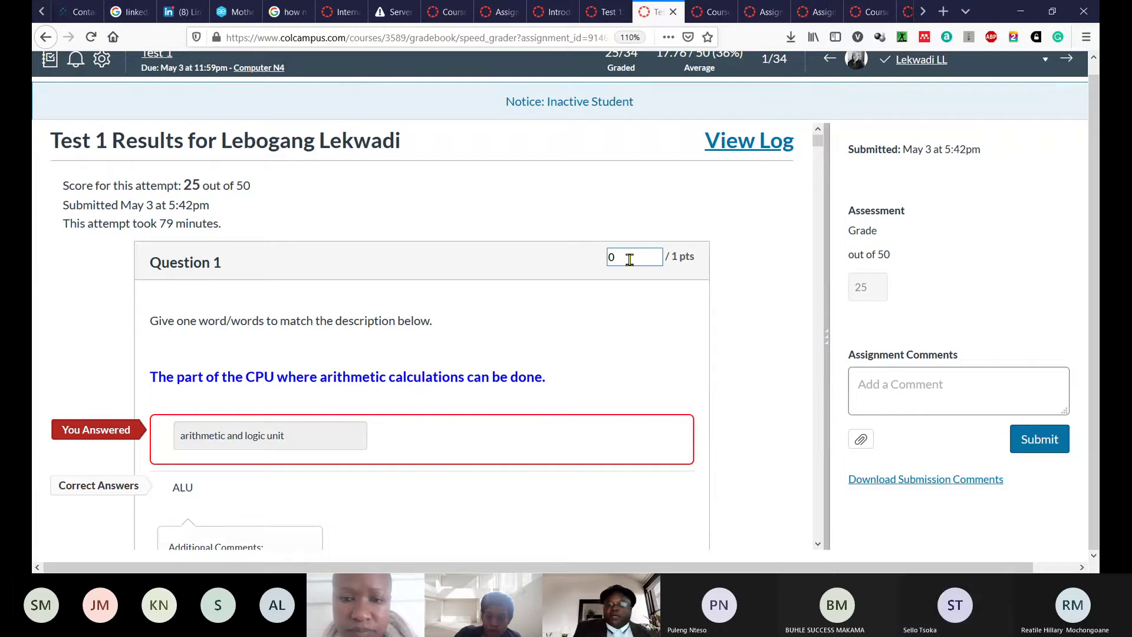
pyautogui.press('BackSpace')
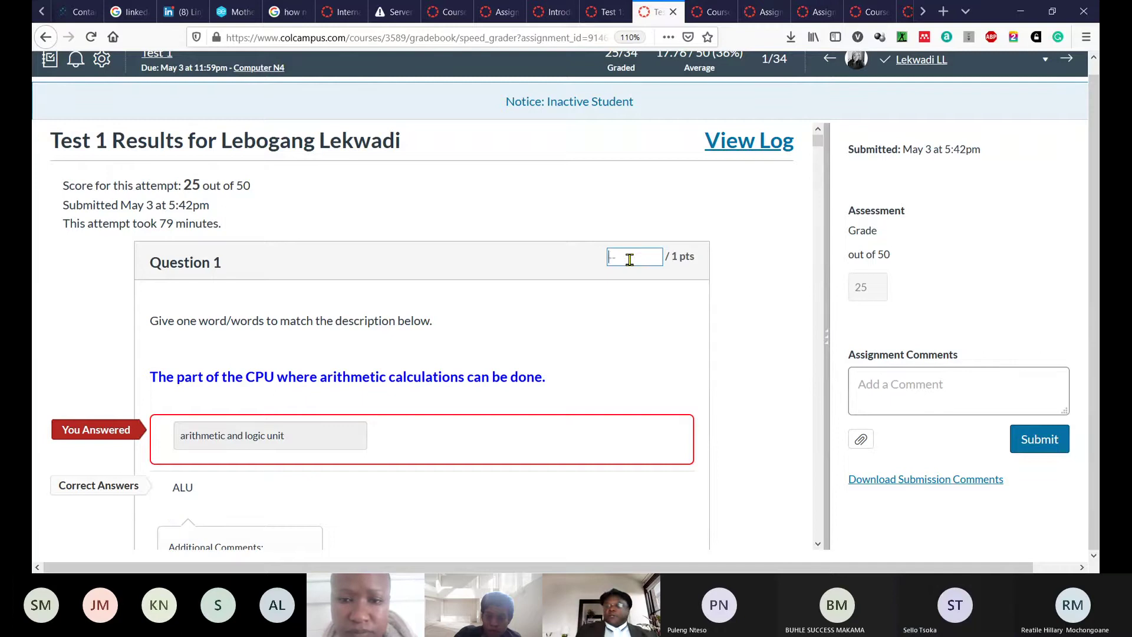
pyautogui.write('1')
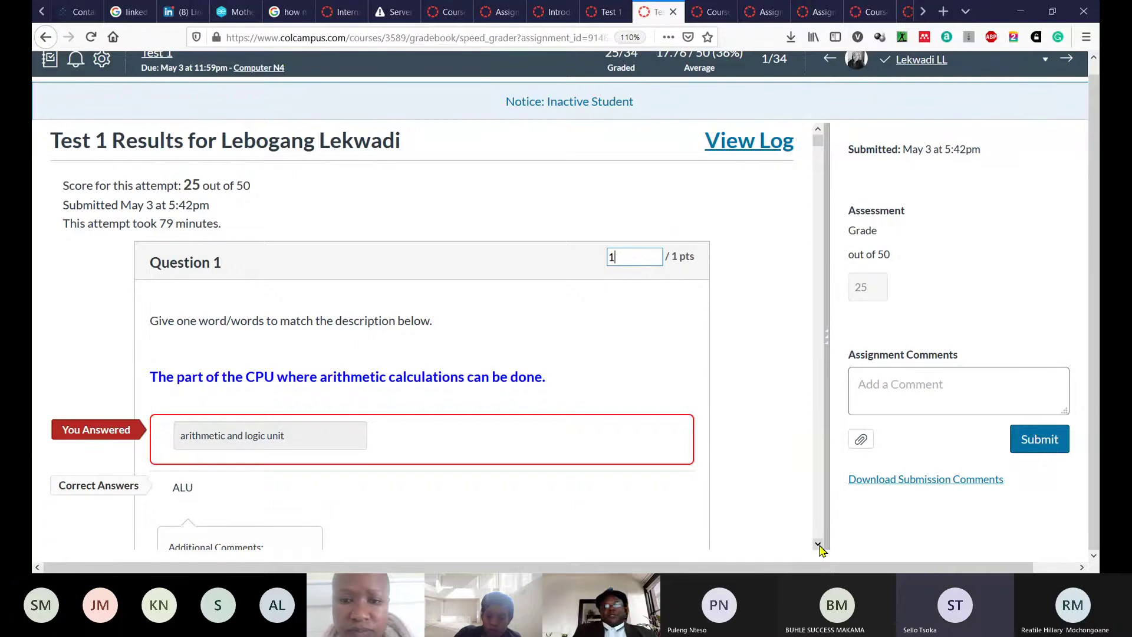
# - Review the student's answers to Questions 2 through 5 against the listed correct answers
pyautogui.scroll(-5, 821, 548)
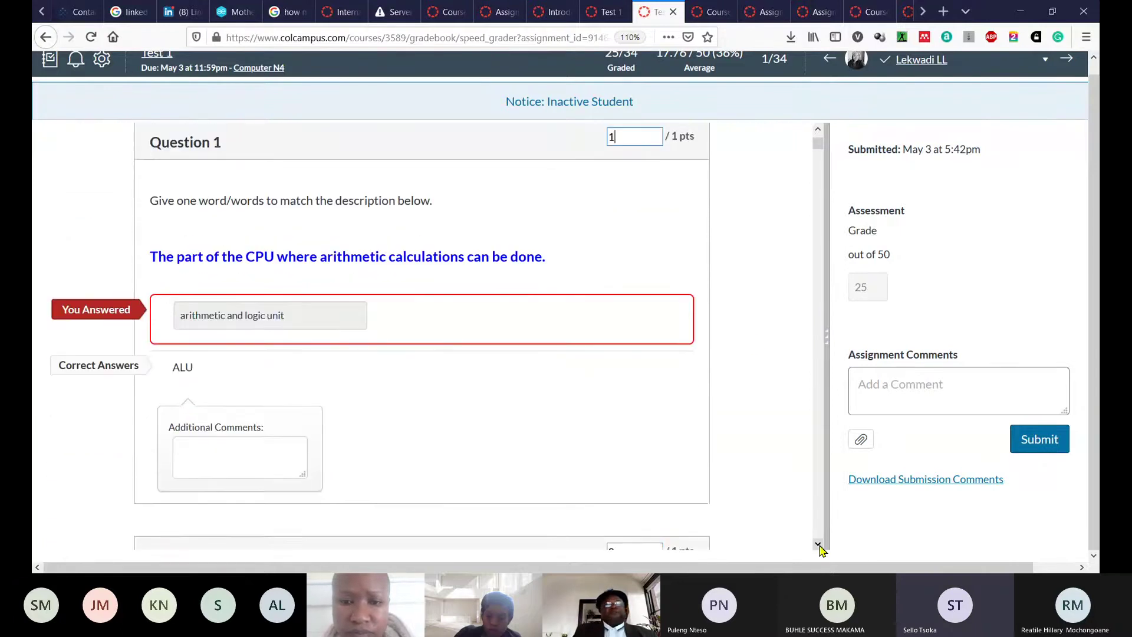
pyautogui.scroll(-7, 821, 548)
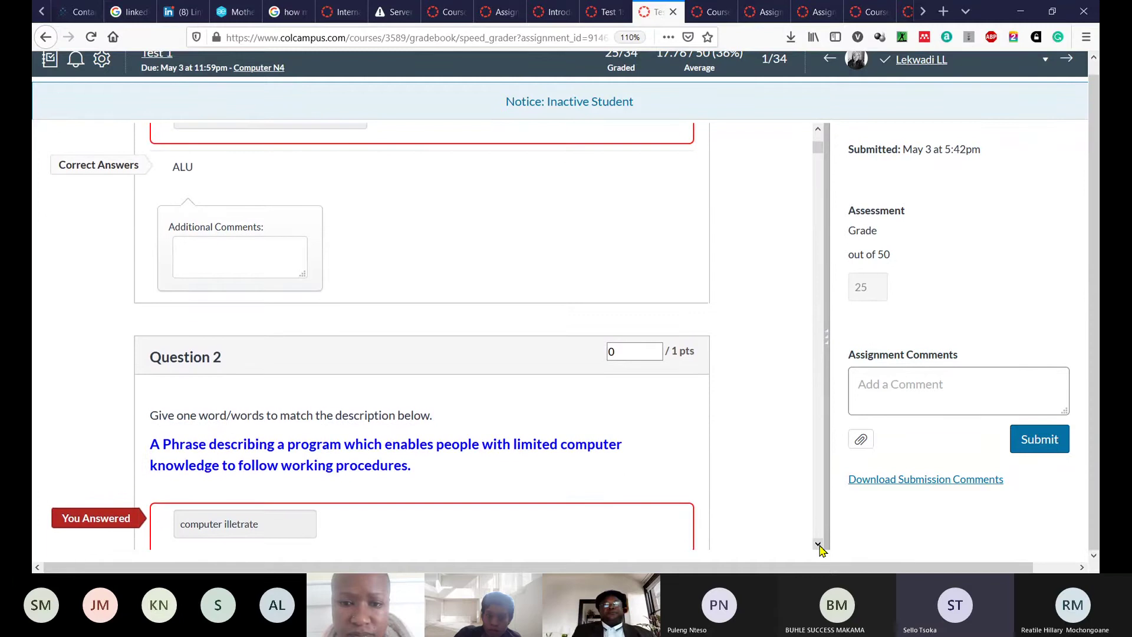
pyautogui.scroll(-4, 821, 548)
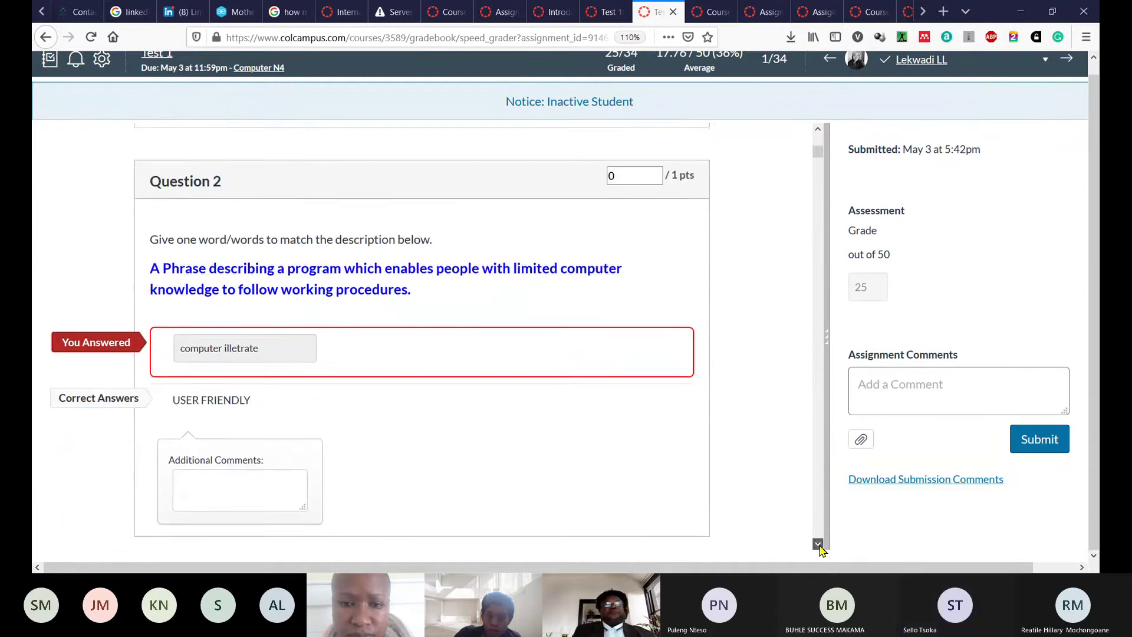
pyautogui.scroll(-1, 821, 548)
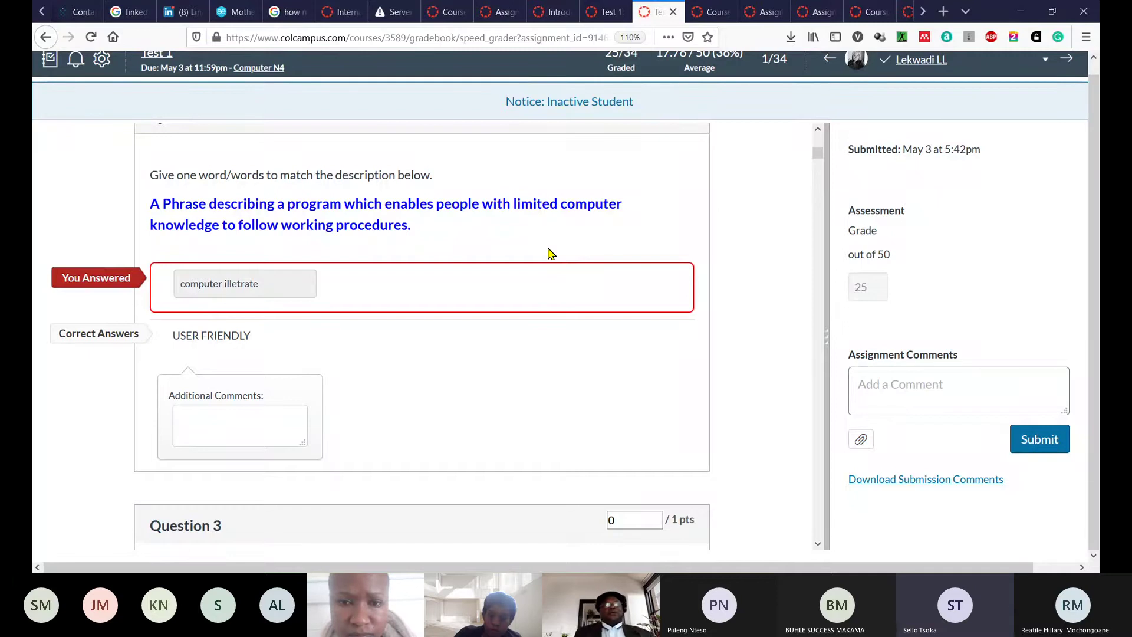
pyautogui.click(818, 129)
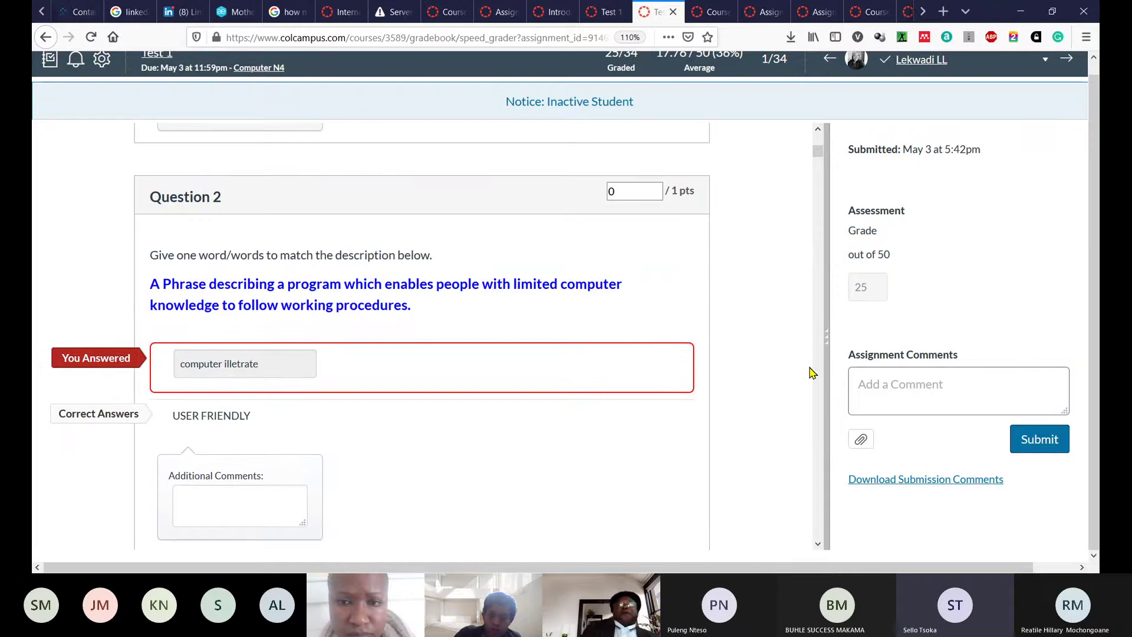
pyautogui.click(818, 544)
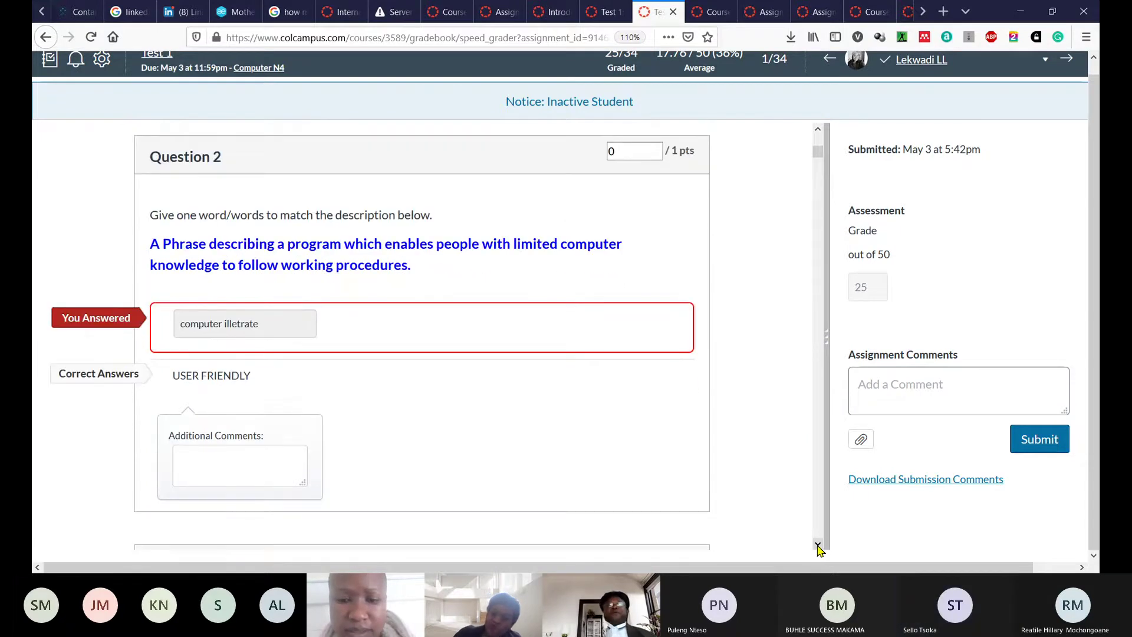
pyautogui.click(818, 545)
pyautogui.click(818, 544)
pyautogui.click(818, 545)
pyautogui.click(818, 544)
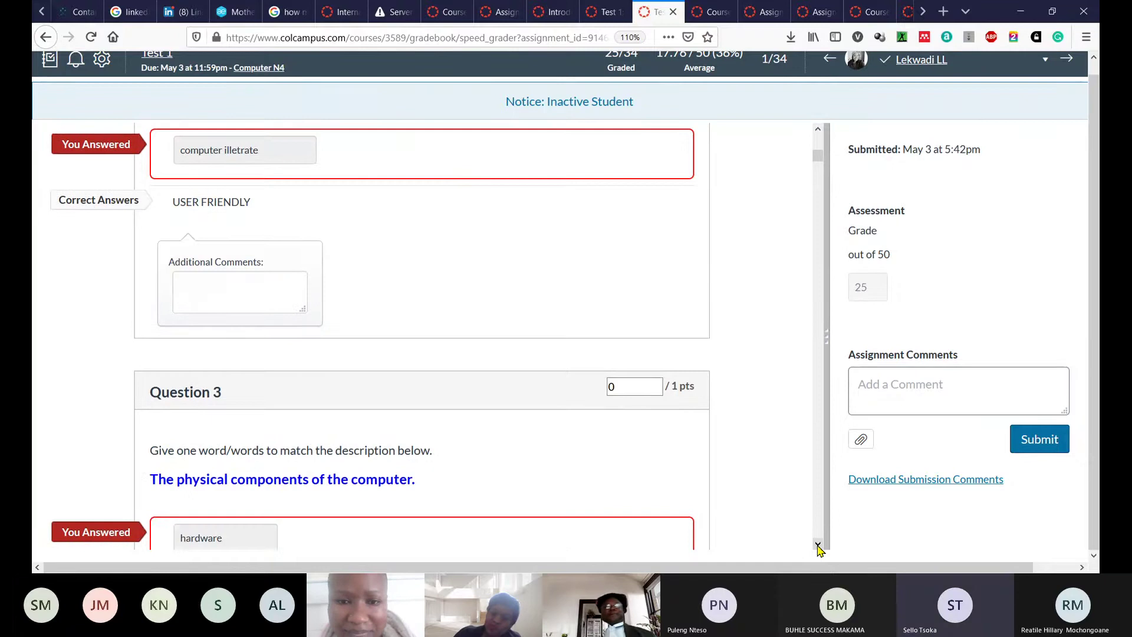
pyautogui.click(818, 545)
pyautogui.click(818, 544)
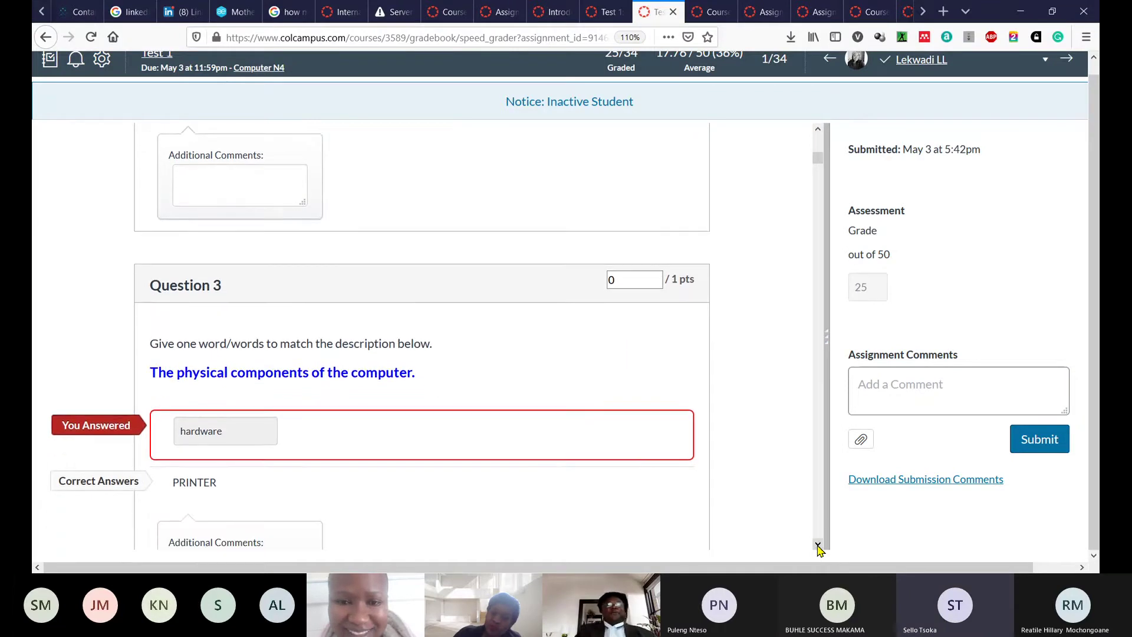
pyautogui.click(818, 545)
pyautogui.click(818, 544)
pyautogui.click(818, 544)
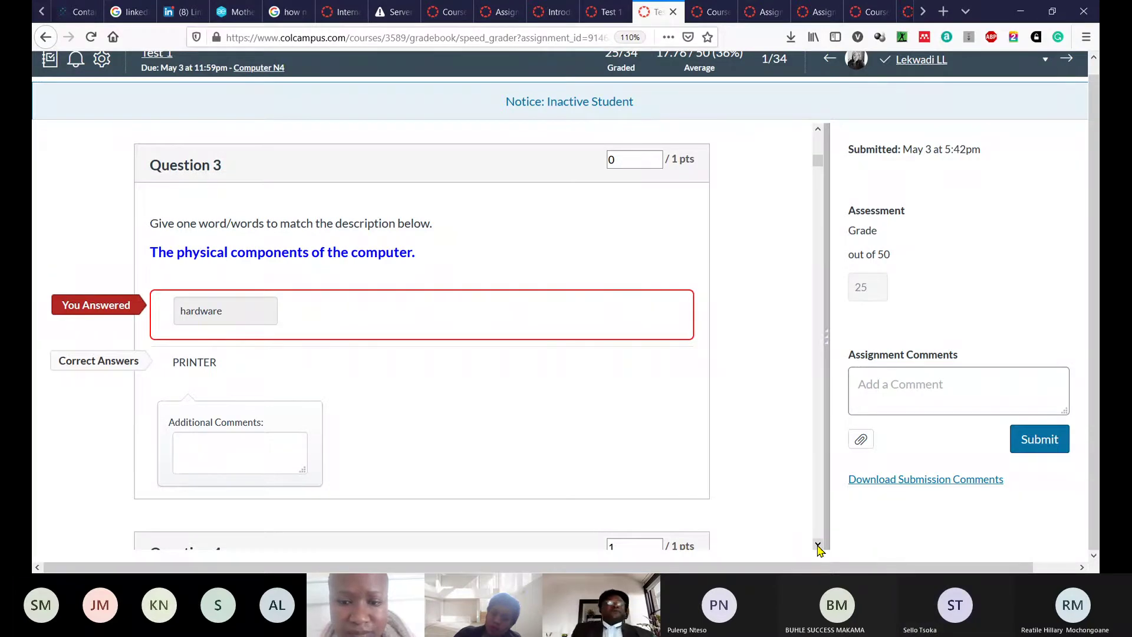
pyautogui.moveTo(818, 545); pyautogui.dragTo(818, 545)
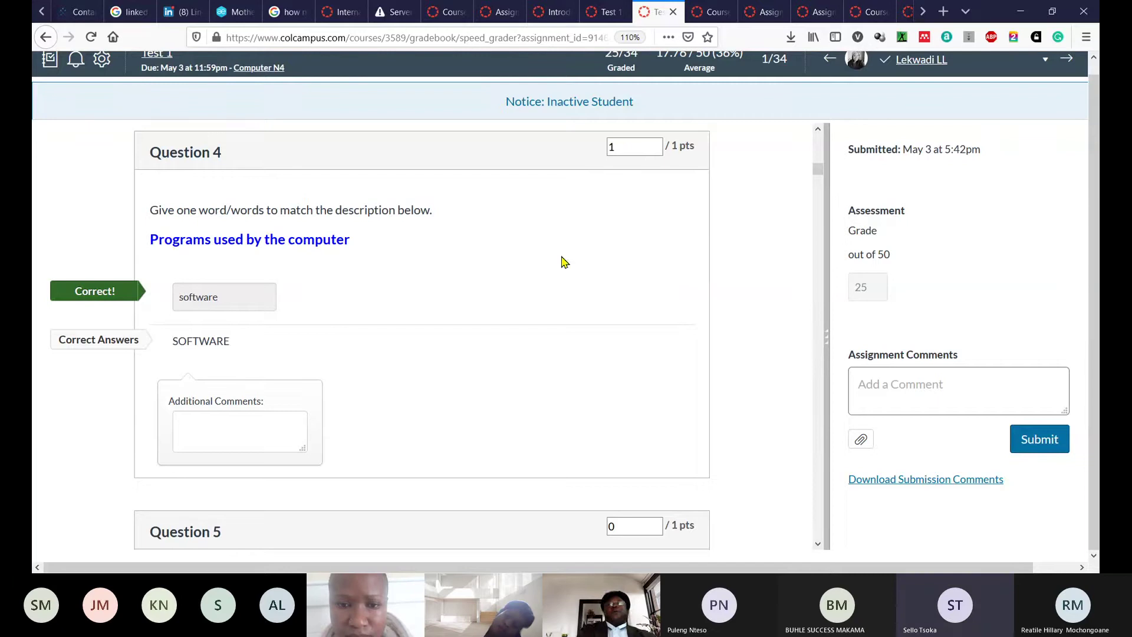
pyautogui.click(818, 543)
pyautogui.click(817, 544)
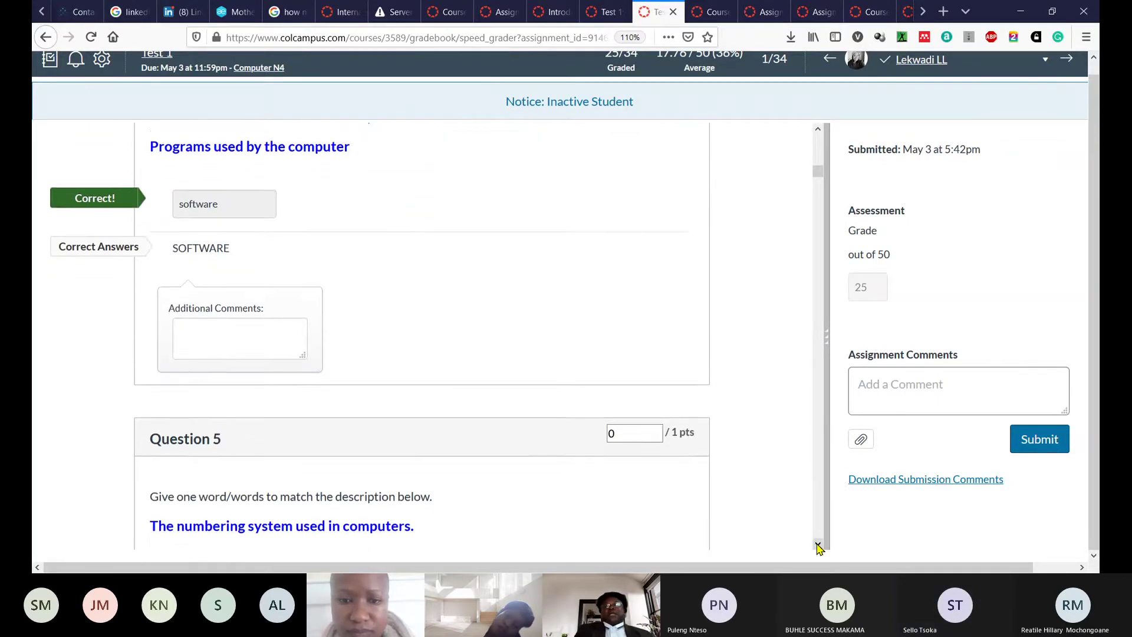
pyautogui.click(818, 544)
pyautogui.click(818, 543)
pyautogui.click(818, 544)
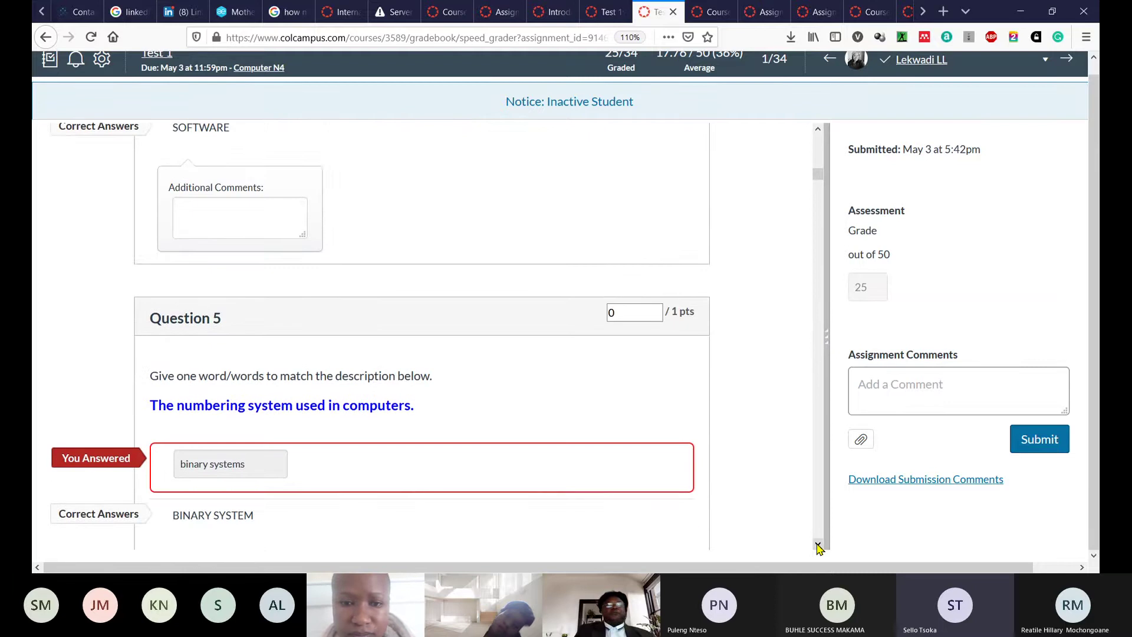
# - Set the score for Question 5 to 1 point for the answer "binary systems"
pyautogui.click(818, 543)
pyautogui.click(817, 543)
pyautogui.click(818, 543)
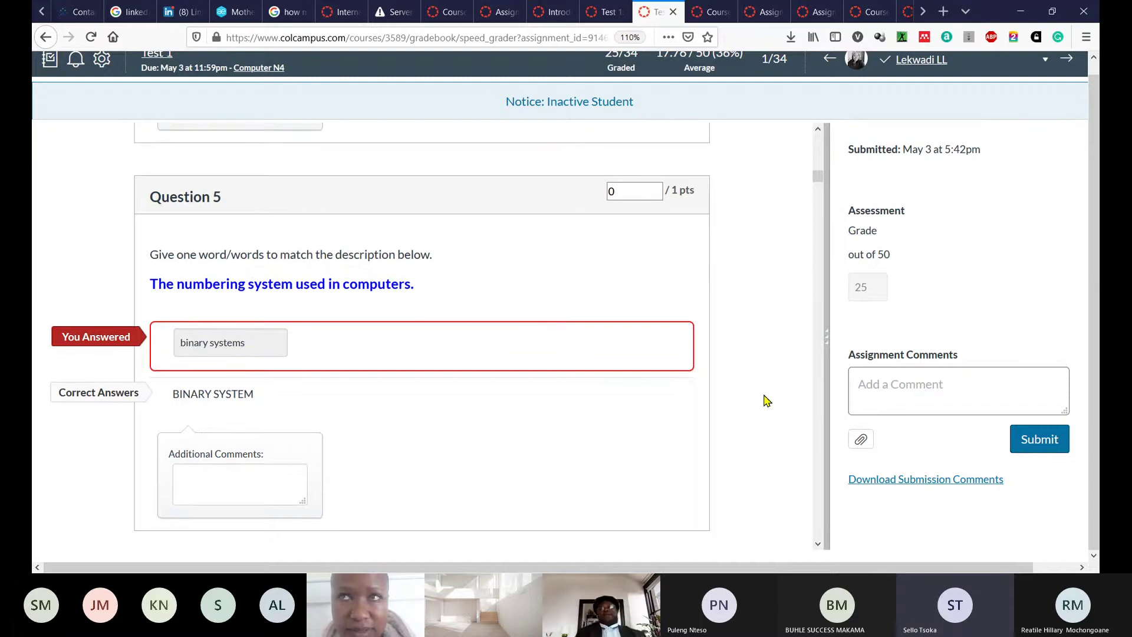
pyautogui.click(647, 192)
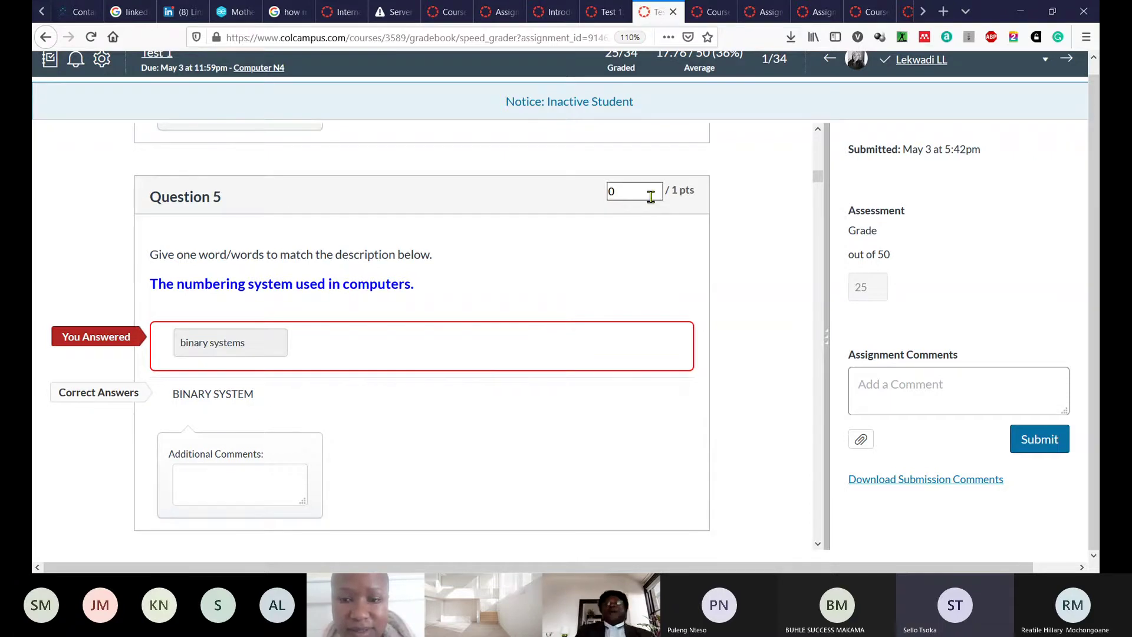
pyautogui.press('BackSpace')
pyautogui.write('1')
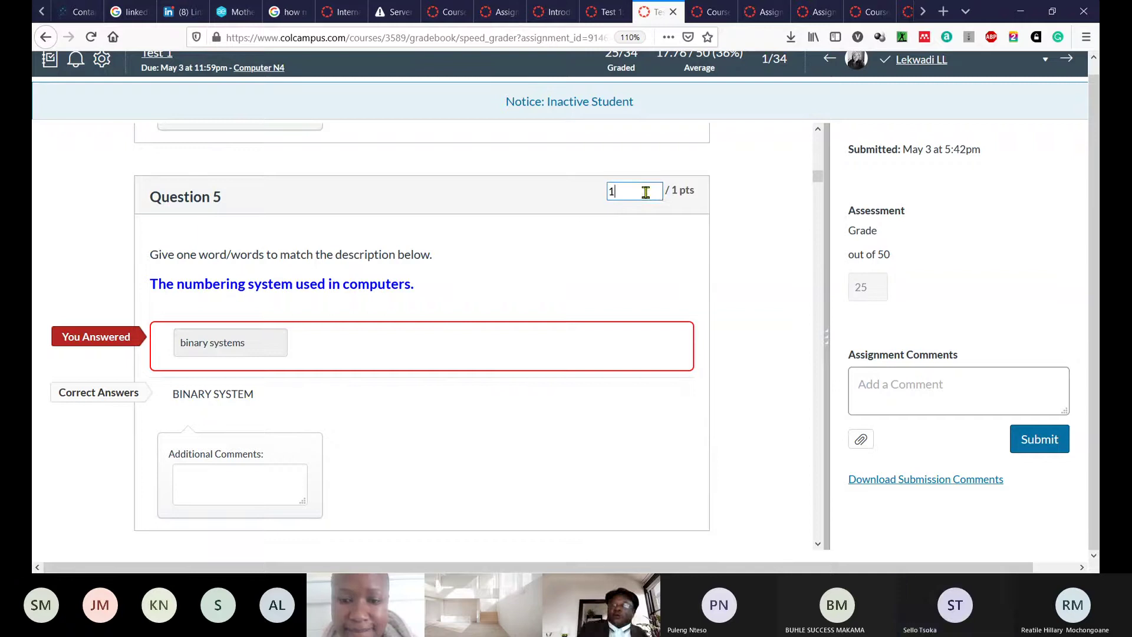
# - Review the student's answers to Questions 6 through 15 against the listed correct answers
pyautogui.click(818, 544)
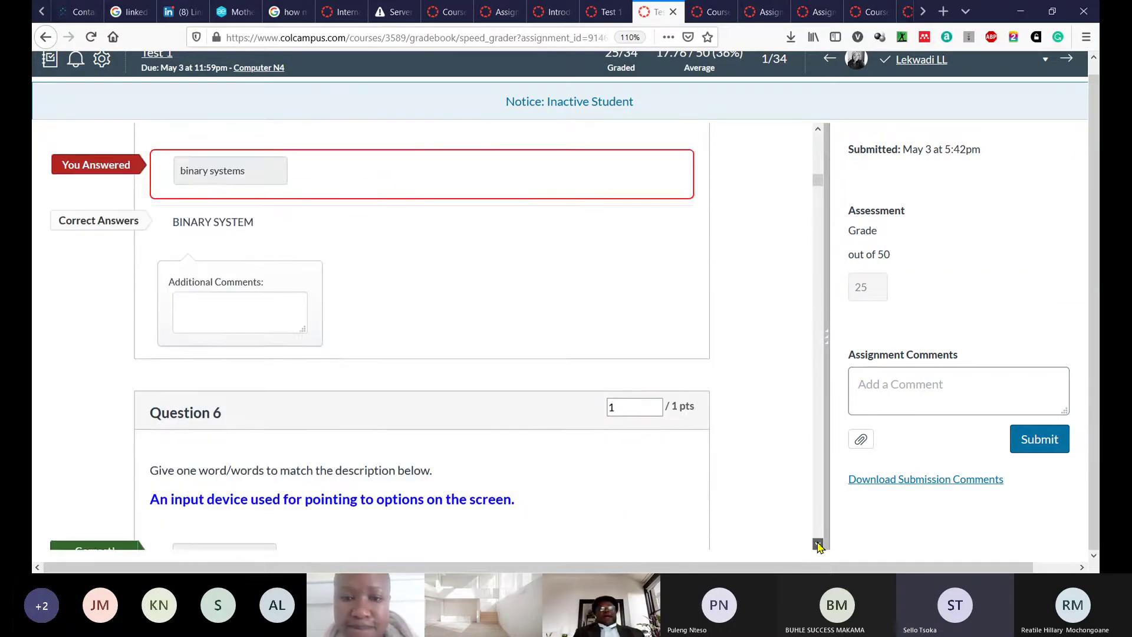
pyautogui.click(818, 544)
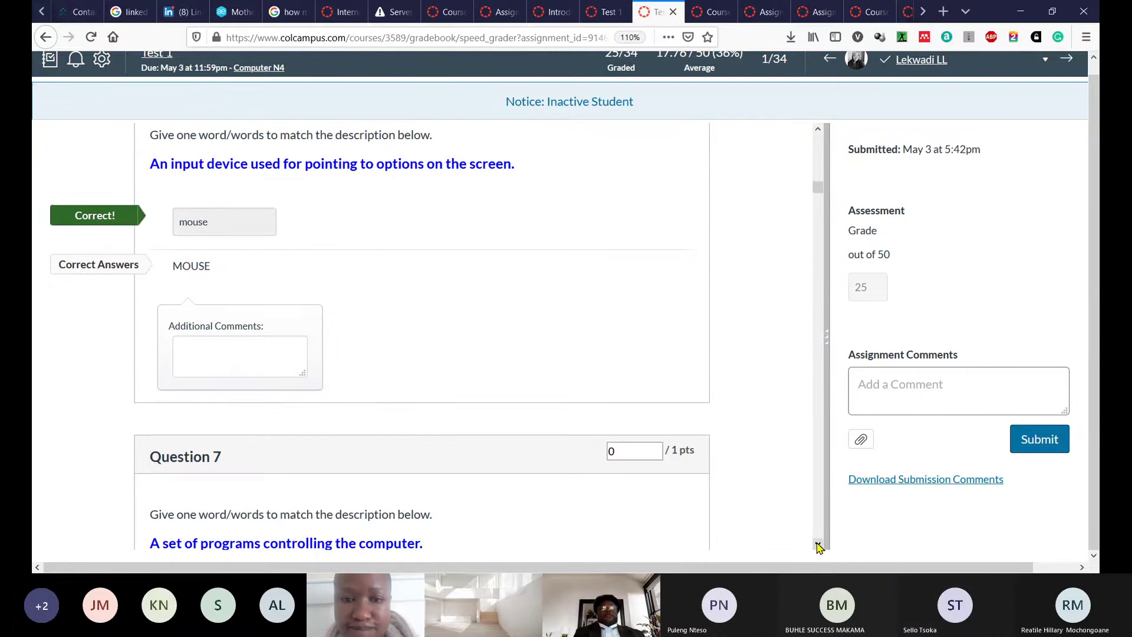
pyautogui.click(817, 544)
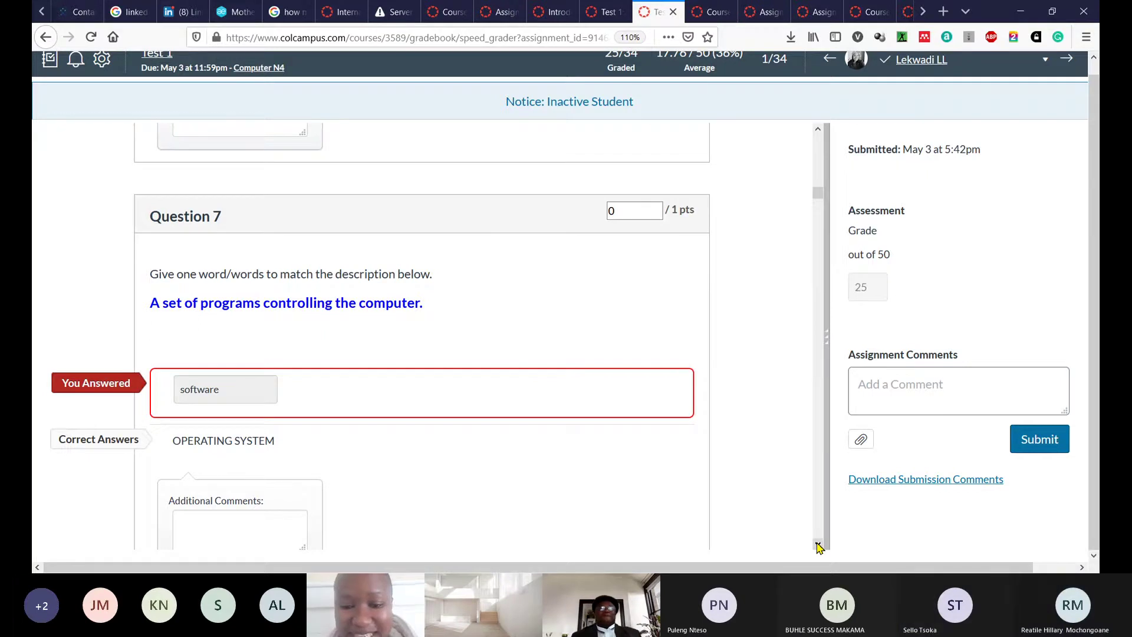
pyautogui.click(818, 544)
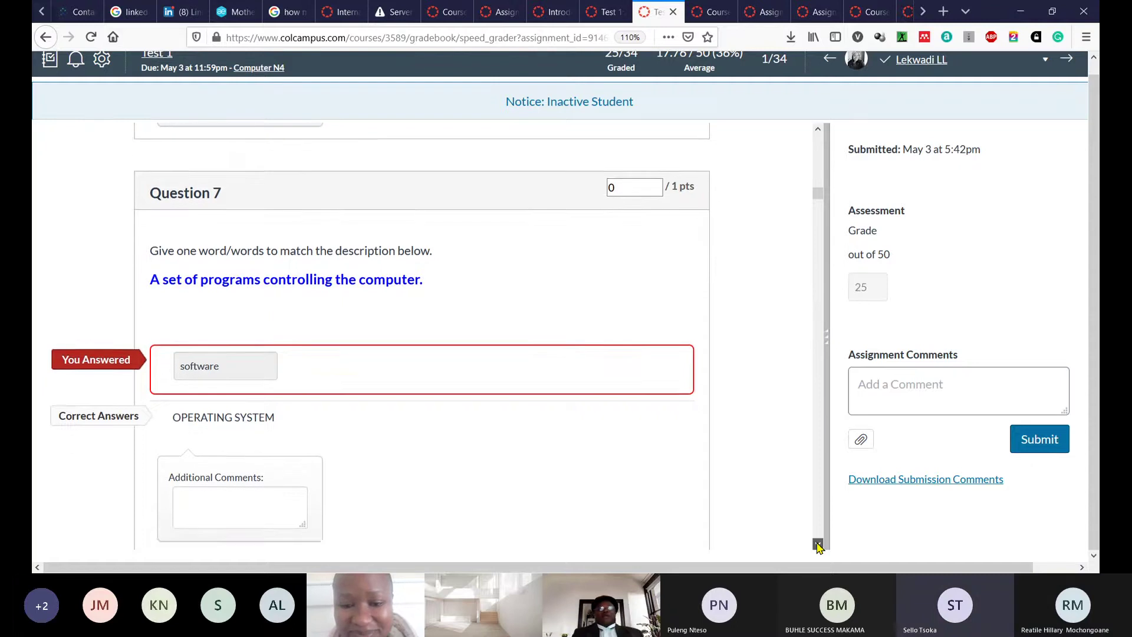
pyautogui.moveTo(817, 543); pyautogui.dragTo(817, 545)
pyautogui.click(817, 526)
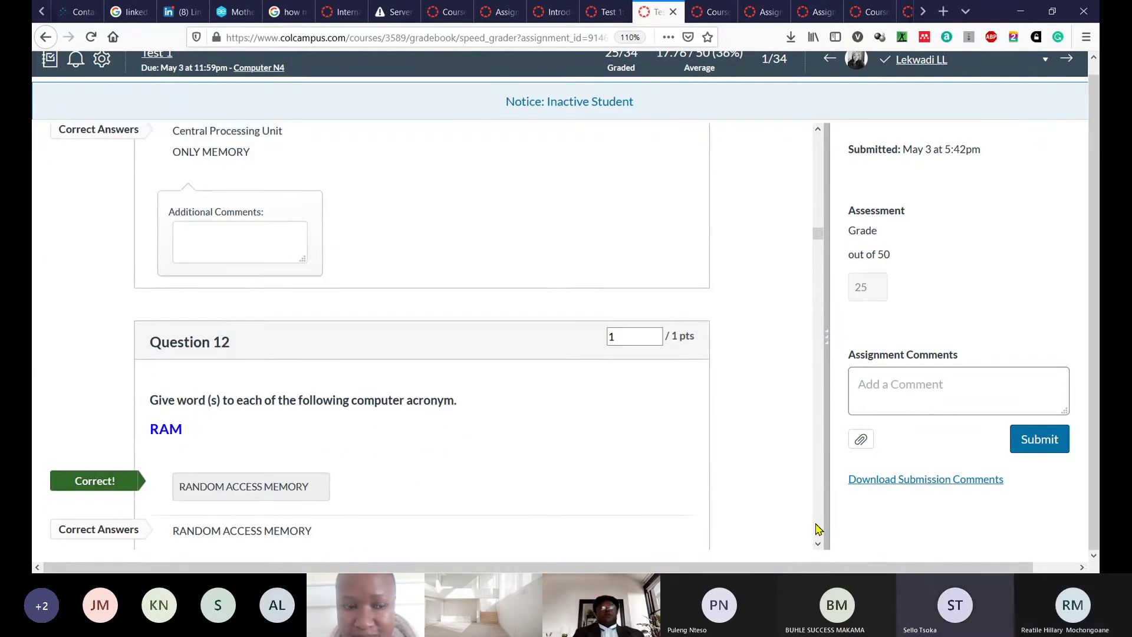
pyautogui.click(817, 526)
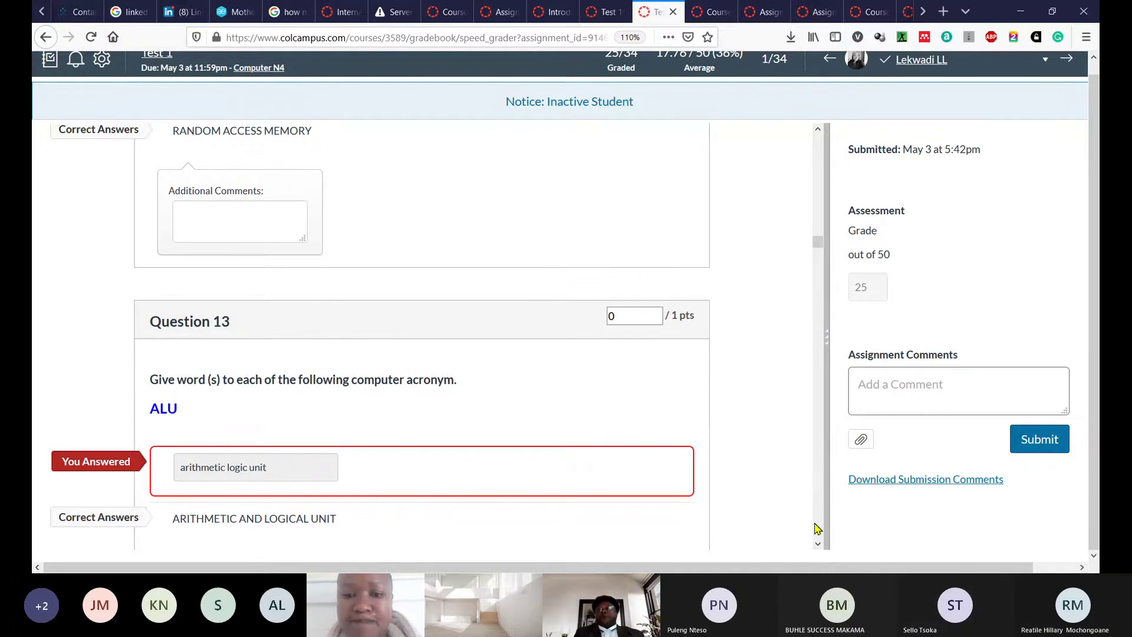
pyautogui.moveTo(818, 545); pyautogui.dragTo(818, 546)
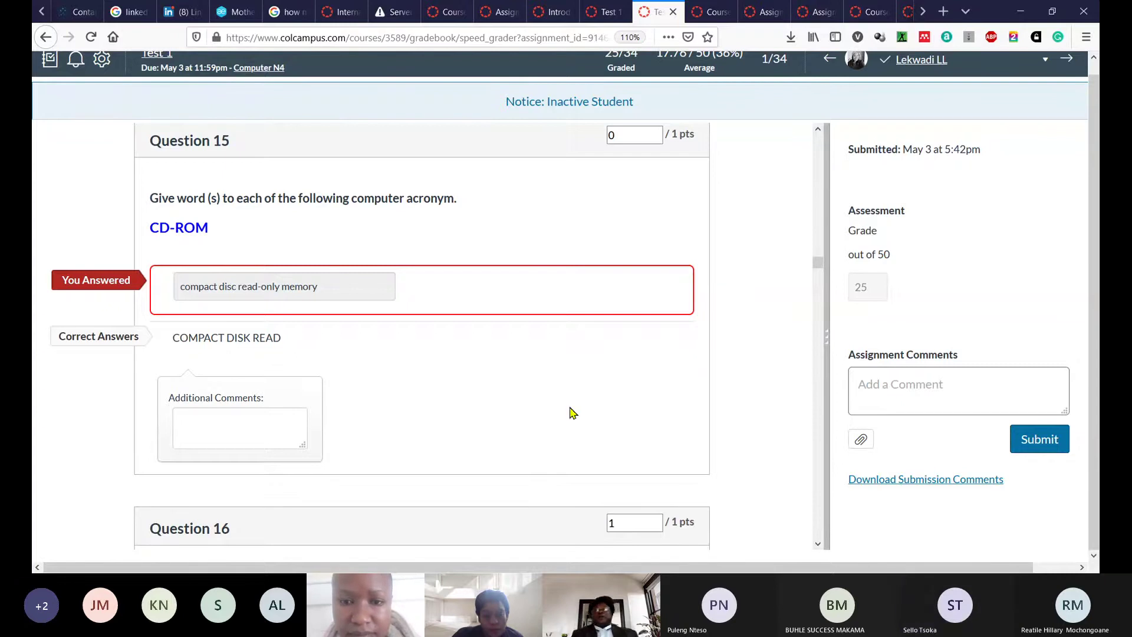
# - Compare the student's answers for the acronyms Mb, Bit and Modem in Questions 16 to 18 with the correct answers
pyautogui.click(818, 544)
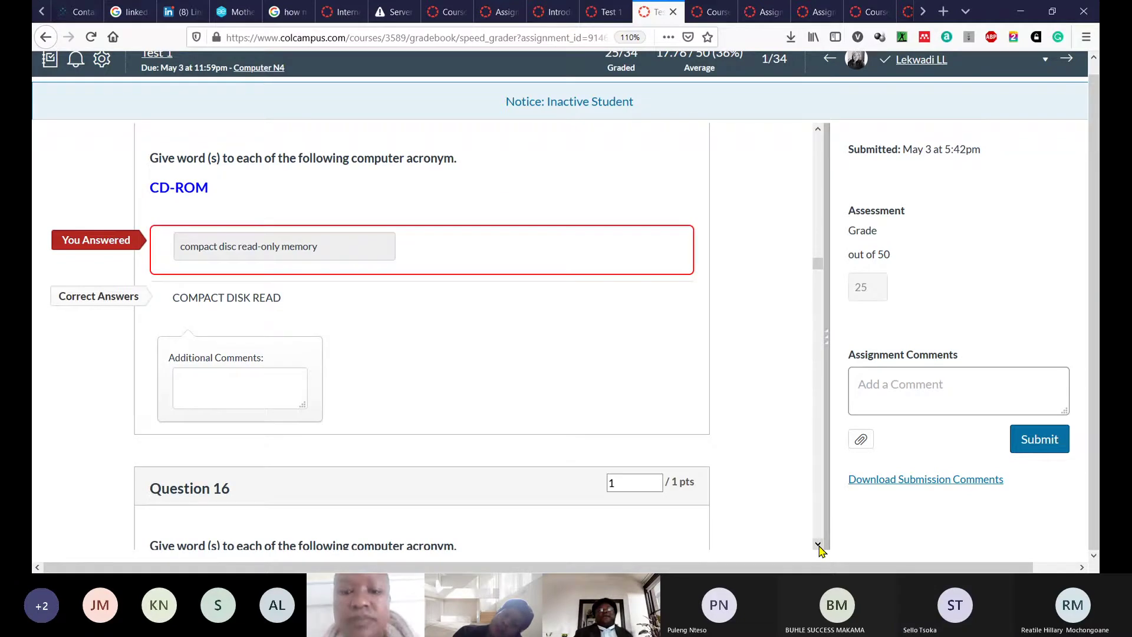
pyautogui.click(818, 544)
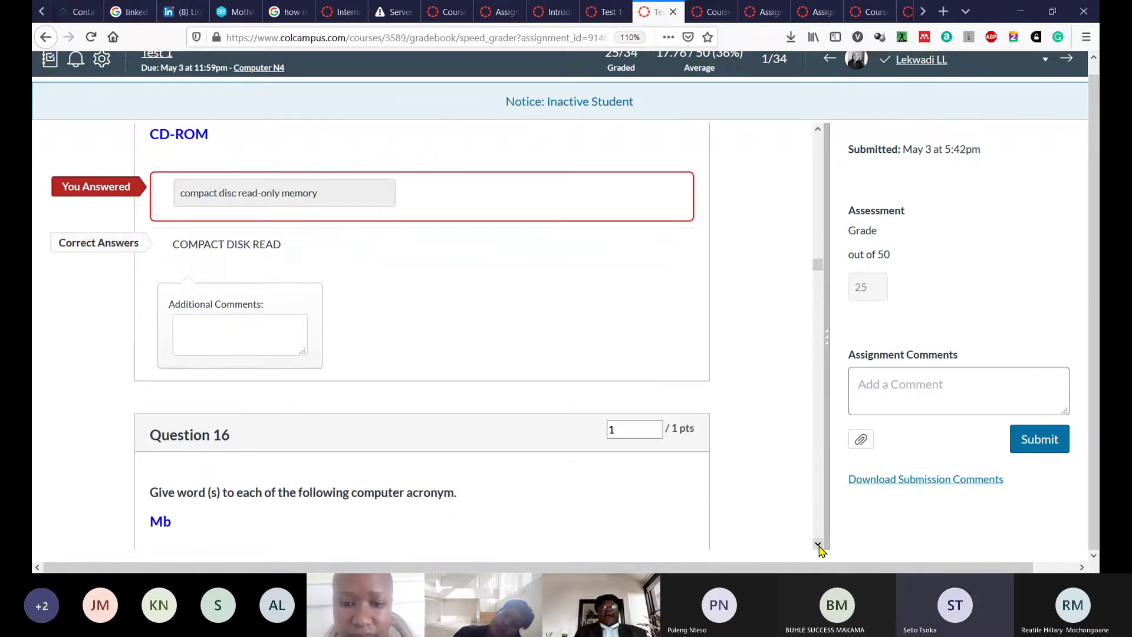
pyautogui.click(819, 544)
pyautogui.click(818, 544)
pyautogui.click(818, 544)
pyautogui.click(818, 544)
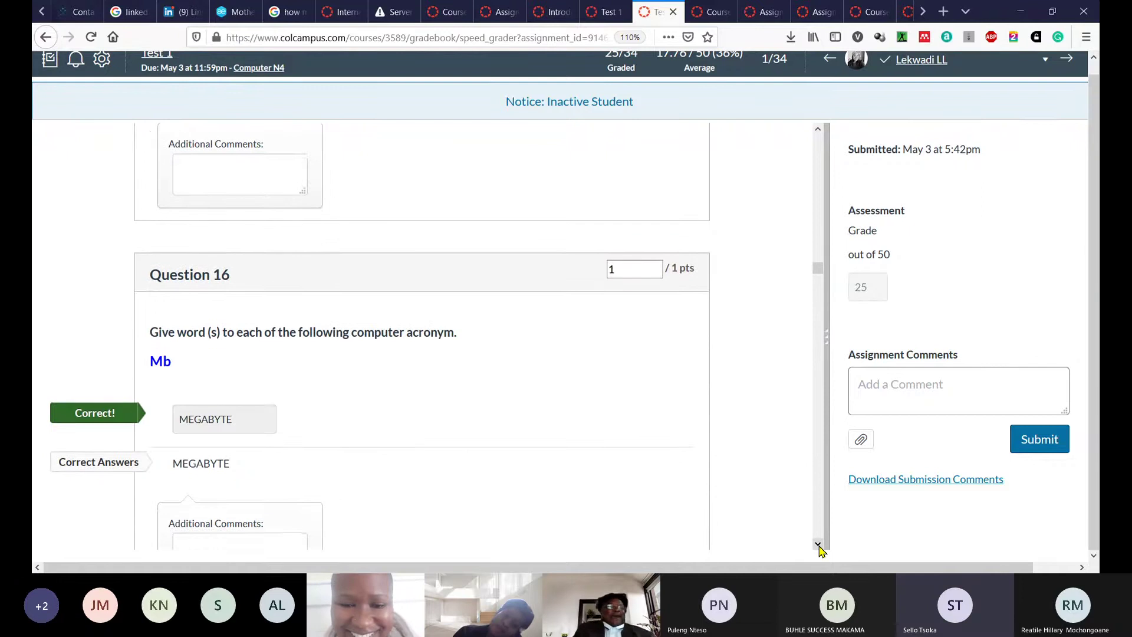
pyautogui.click(818, 544)
pyautogui.click(818, 544)
pyautogui.click(818, 544)
pyautogui.click(819, 544)
pyautogui.click(818, 544)
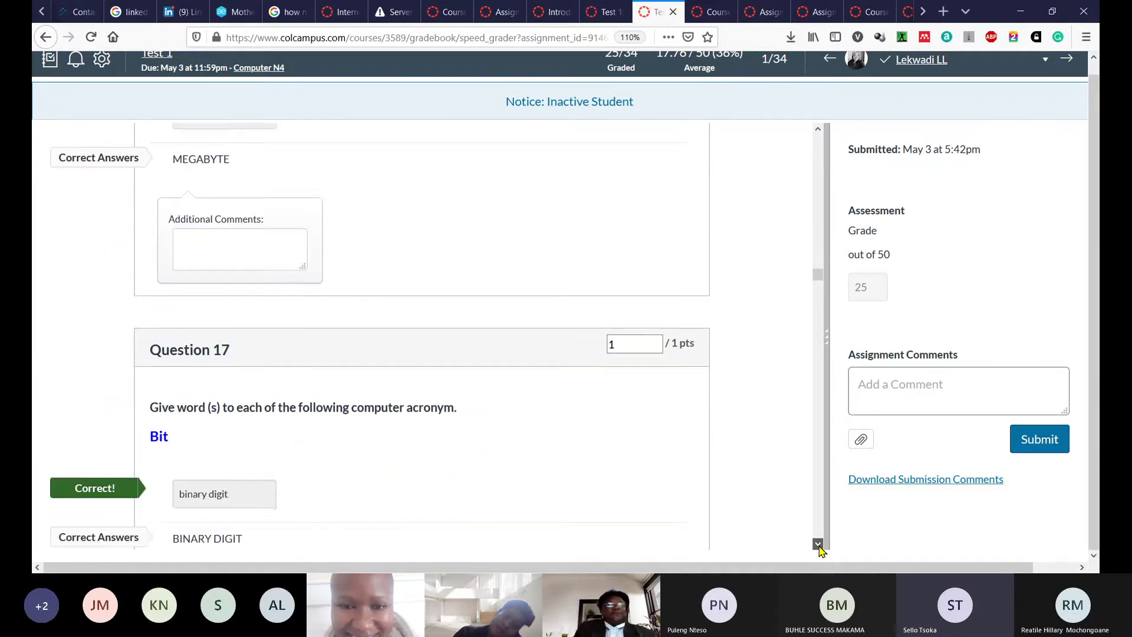
pyautogui.click(818, 544)
pyautogui.click(818, 544)
pyautogui.click(818, 544)
pyautogui.click(818, 544)
pyautogui.click(818, 544)
pyautogui.click(819, 544)
pyautogui.click(818, 544)
pyautogui.click(818, 544)
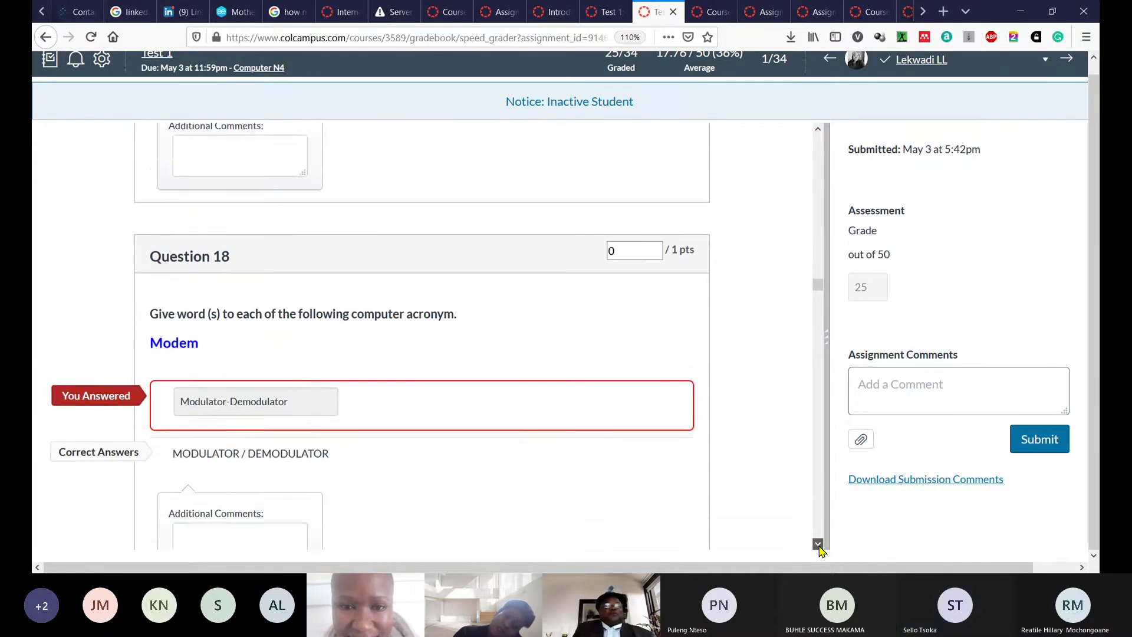
pyautogui.click(818, 544)
pyautogui.click(818, 544)
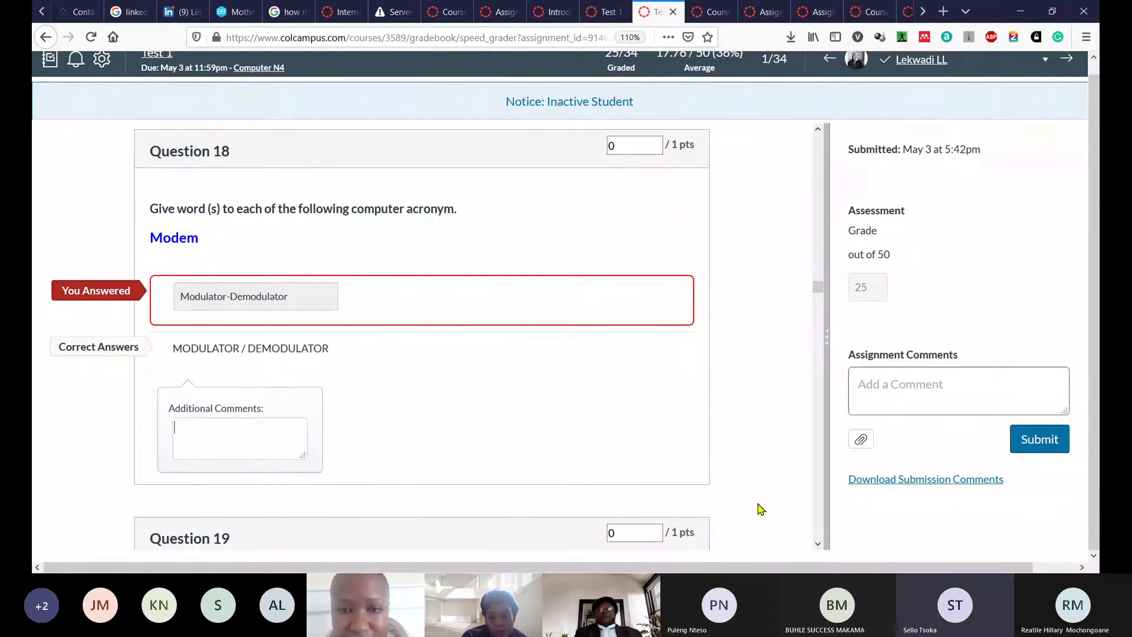
# - Examine Questions 19 through 36, comparing the student's answers such as CAD, GIGO, VDU, GHz and USB with the answer key
pyautogui.click(819, 544)
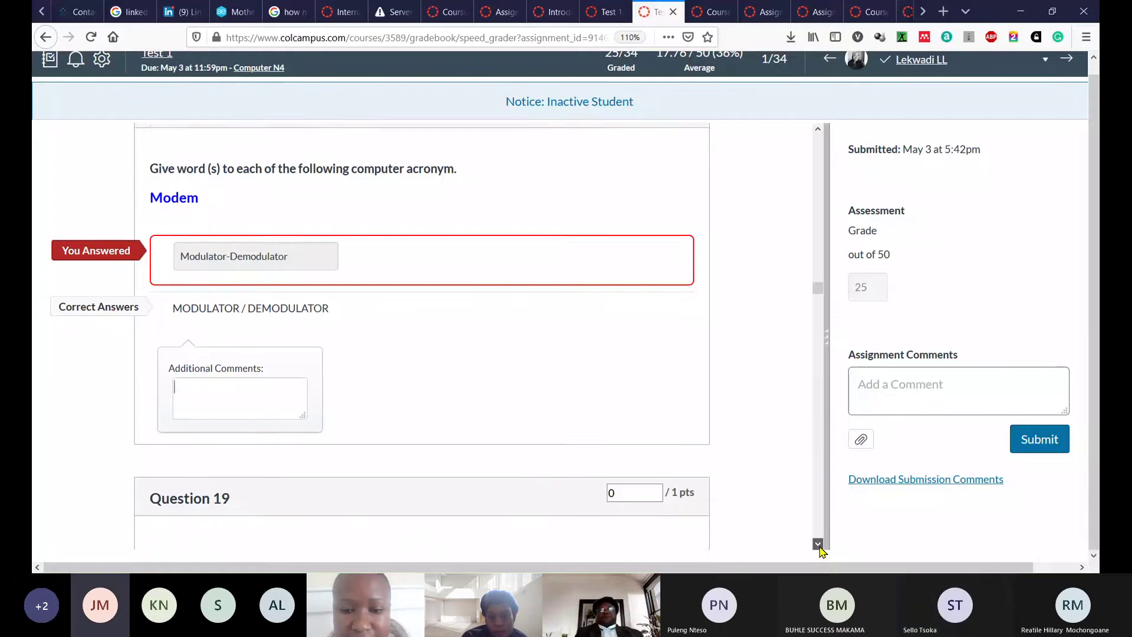
pyautogui.click(817, 544)
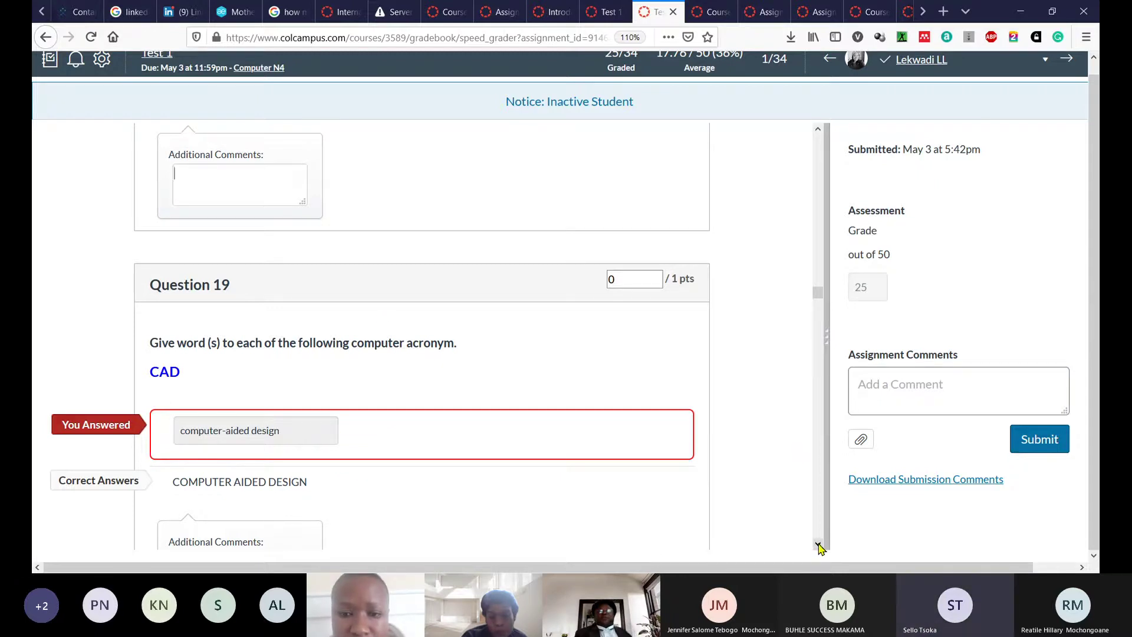
pyautogui.moveTo(818, 545); pyautogui.dragTo(818, 544)
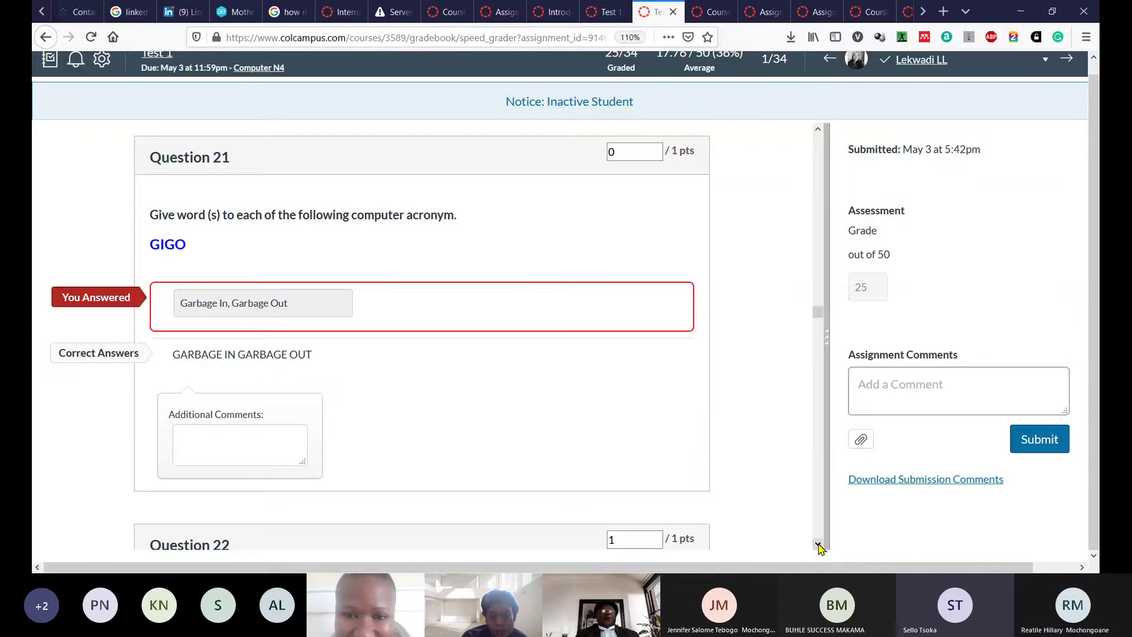
pyautogui.click(817, 543)
pyautogui.moveTo(818, 543); pyautogui.dragTo(818, 543)
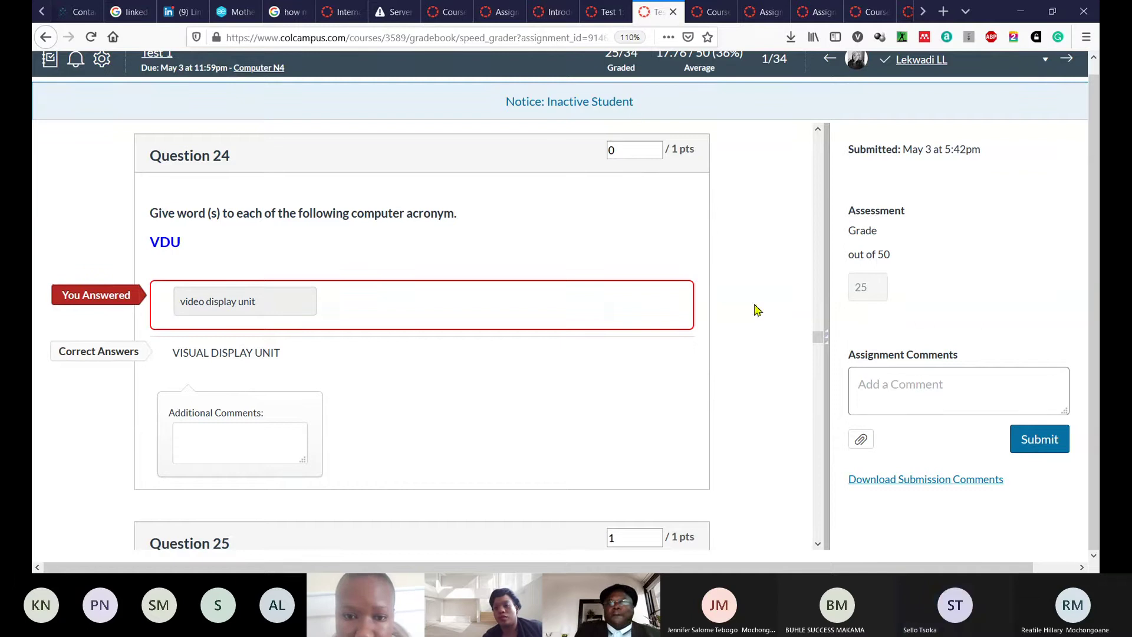
pyautogui.click(817, 544)
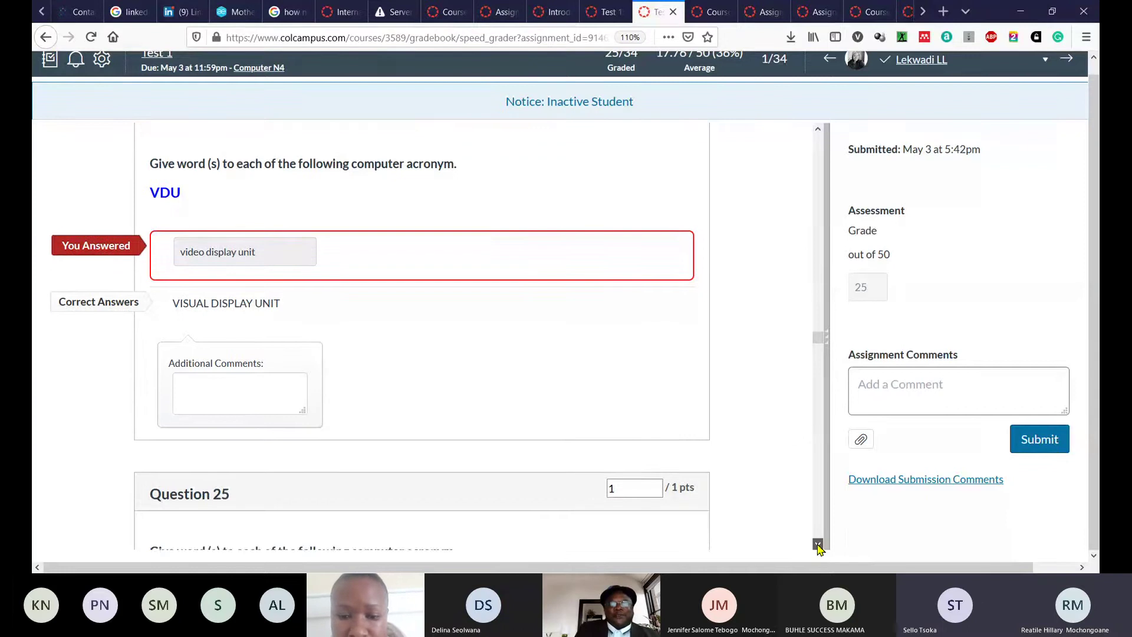
pyautogui.moveTo(818, 543); pyautogui.dragTo(817, 543)
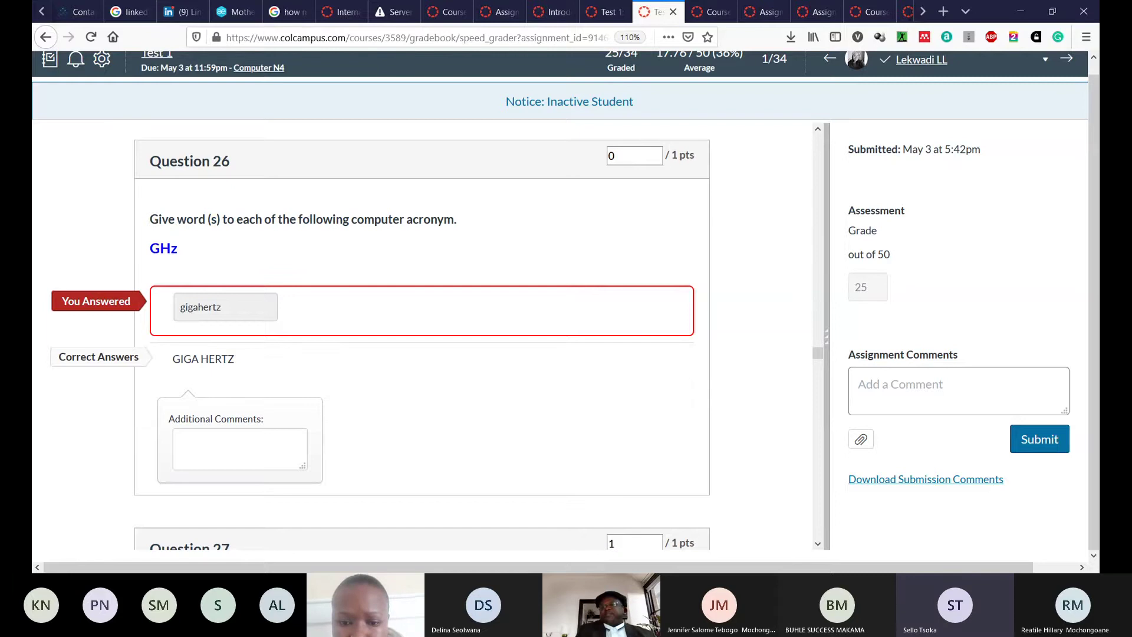
pyautogui.click(818, 544)
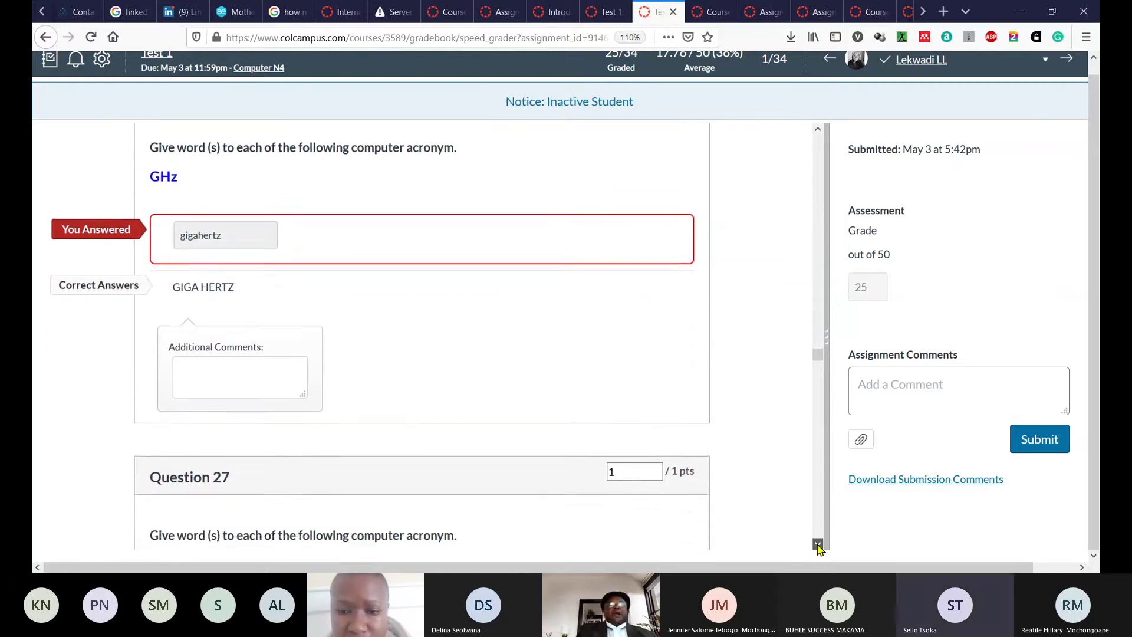
pyautogui.moveTo(818, 543); pyautogui.dragTo(818, 545)
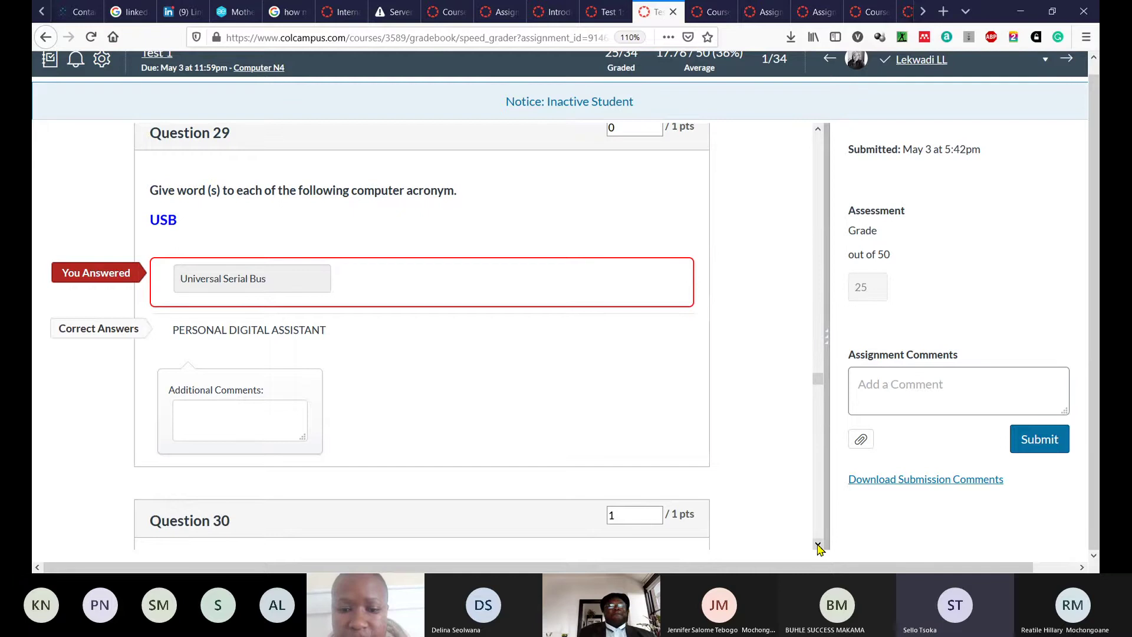
pyautogui.click(817, 544)
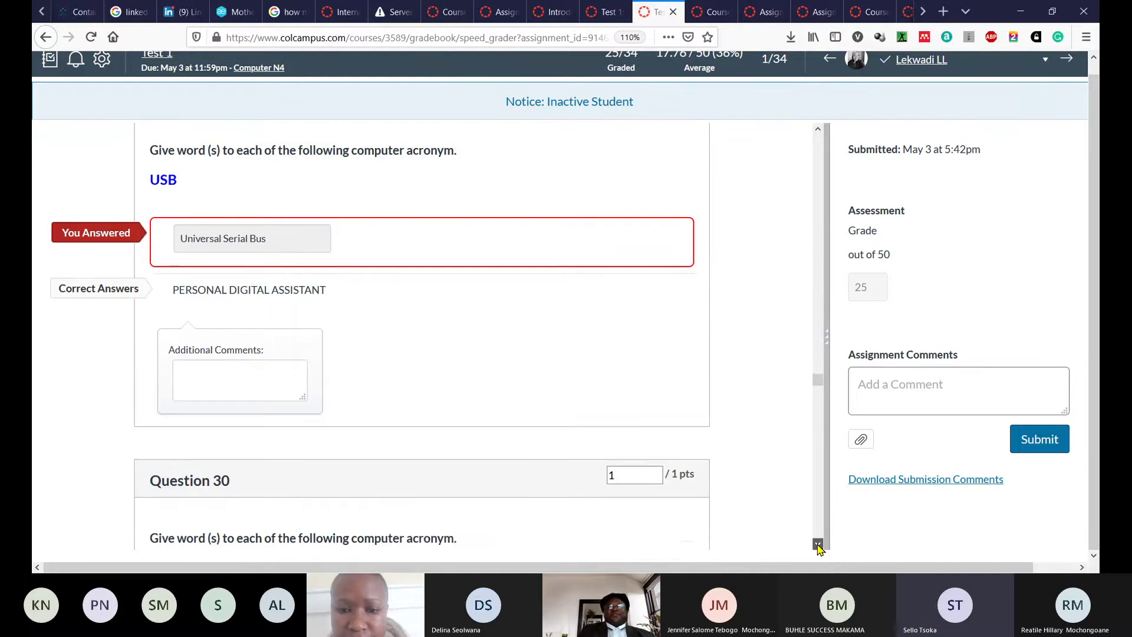
pyautogui.moveTo(817, 544); pyautogui.dragTo(817, 543)
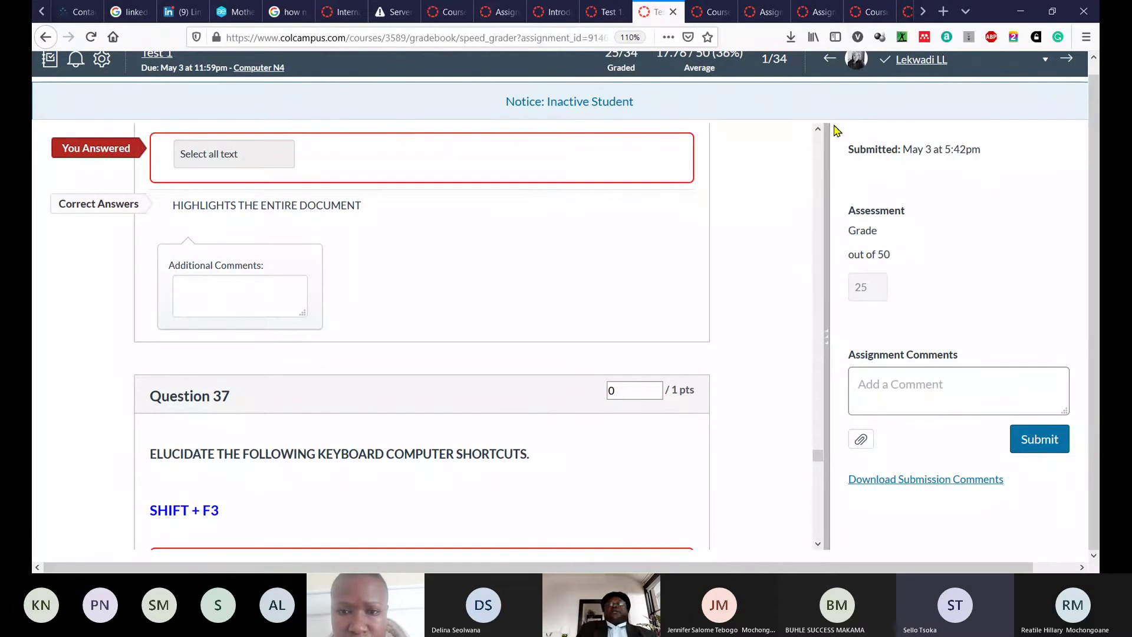
# - Check the keyboard shortcut answers in Questions 36 to 40 and the USB Flash Disk capacity answer in Question 41 against the key
pyautogui.moveTo(821, 131); pyautogui.dragTo(822, 131)
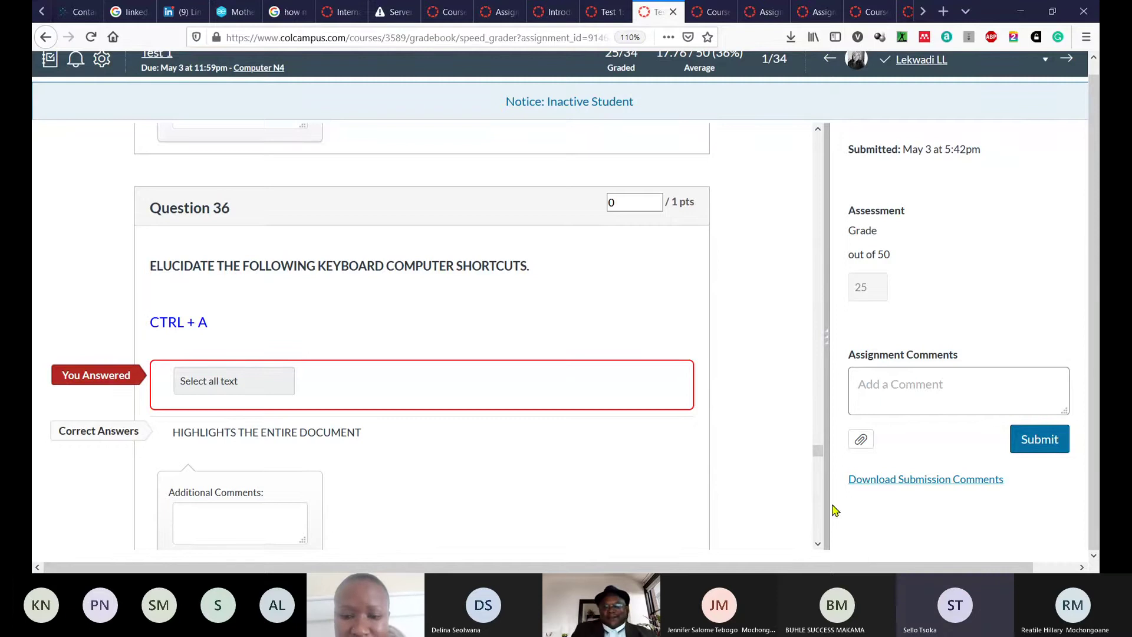
pyautogui.click(818, 543)
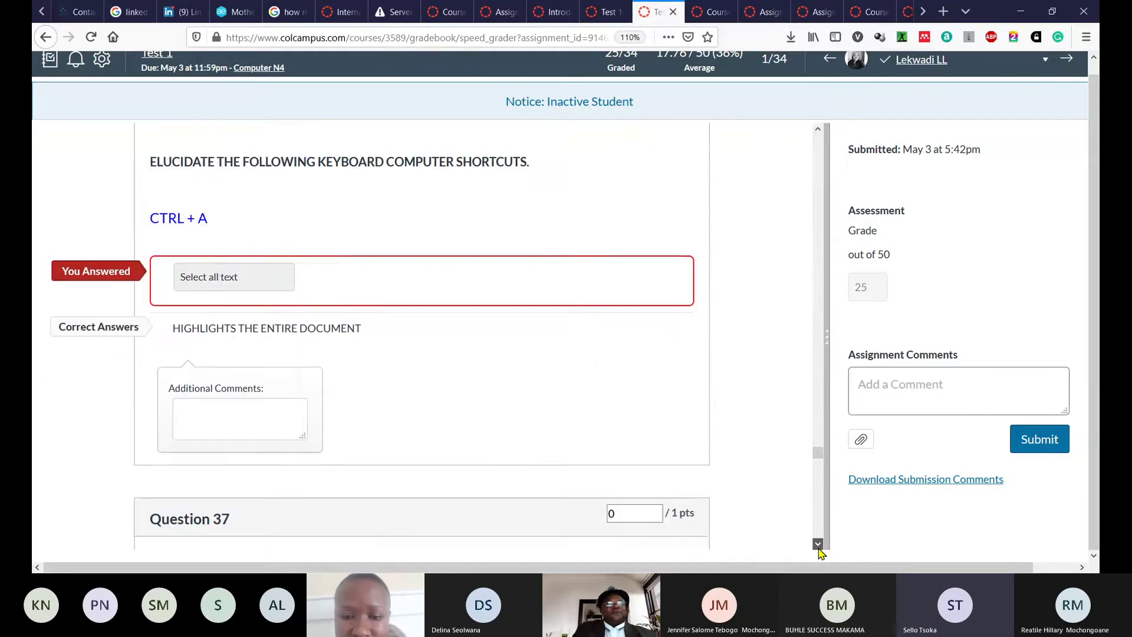
pyautogui.click(818, 544)
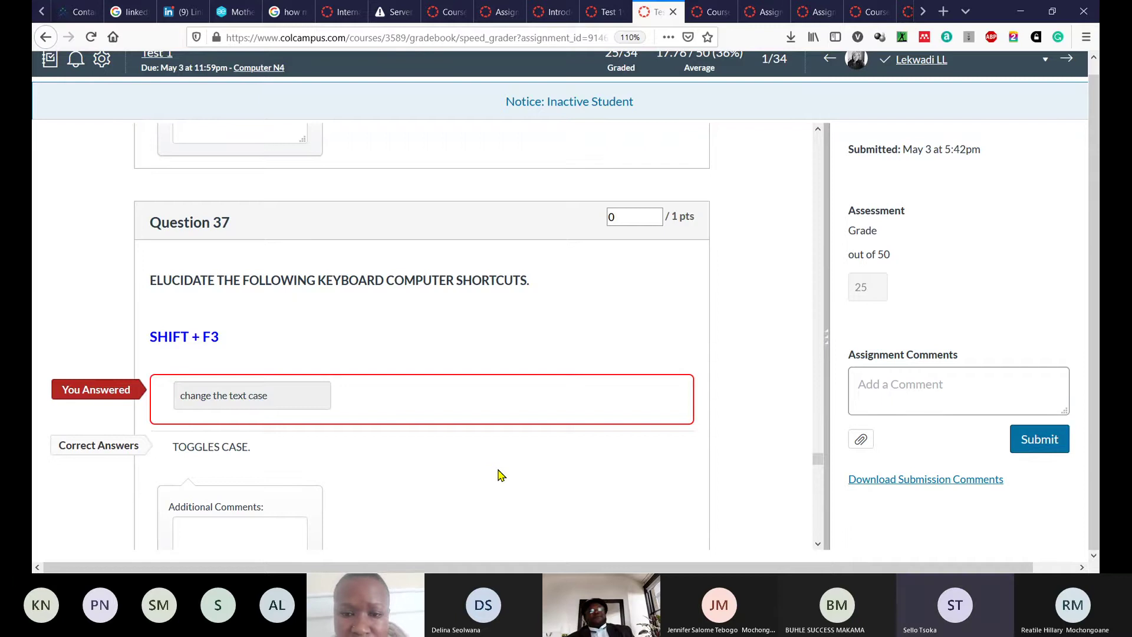
pyautogui.click(819, 544)
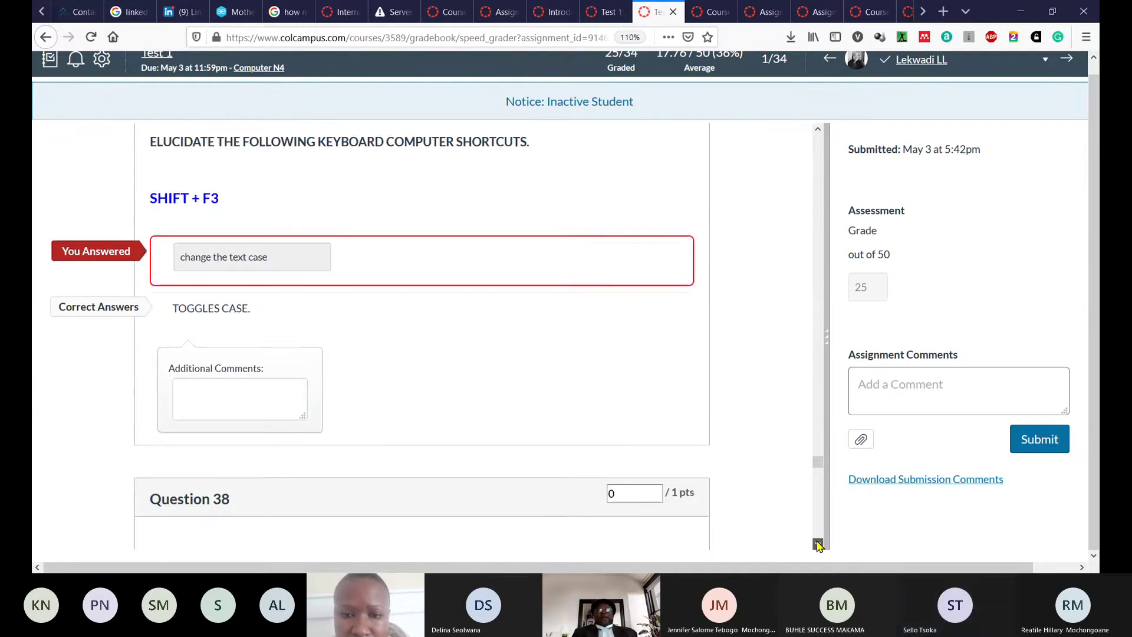
pyautogui.click(819, 544)
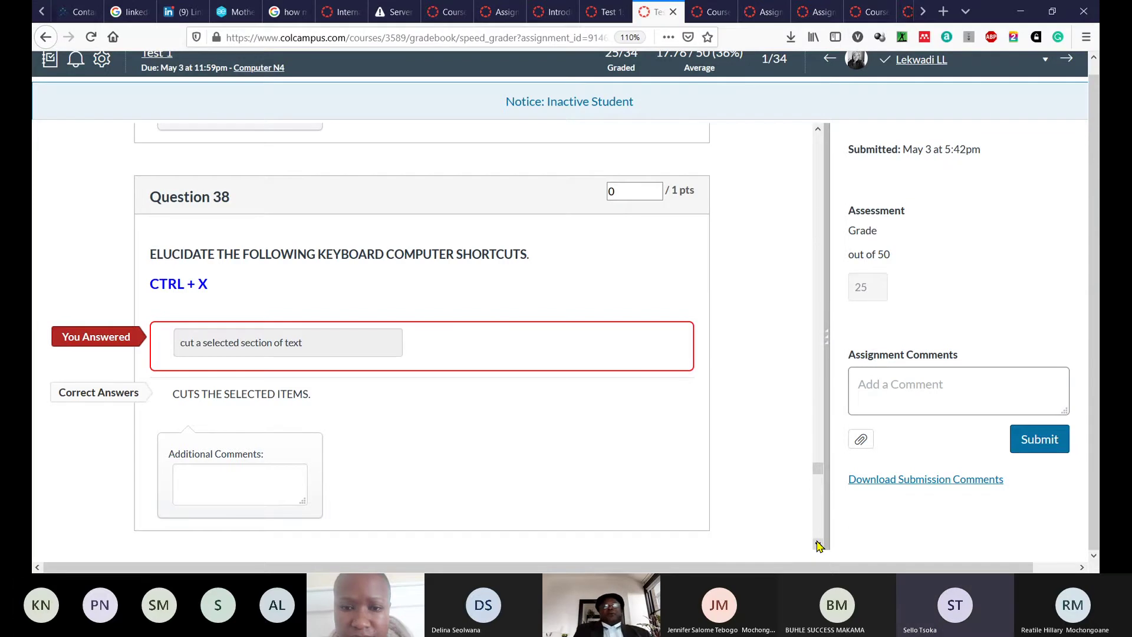
pyautogui.click(818, 543)
pyautogui.click(818, 543)
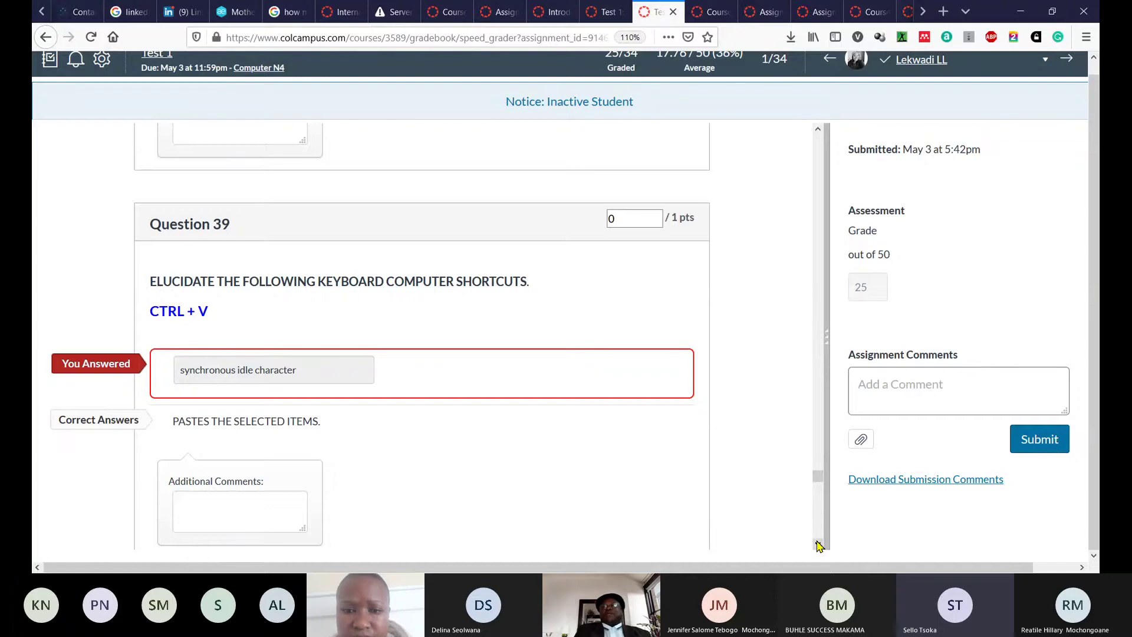
pyautogui.click(817, 543)
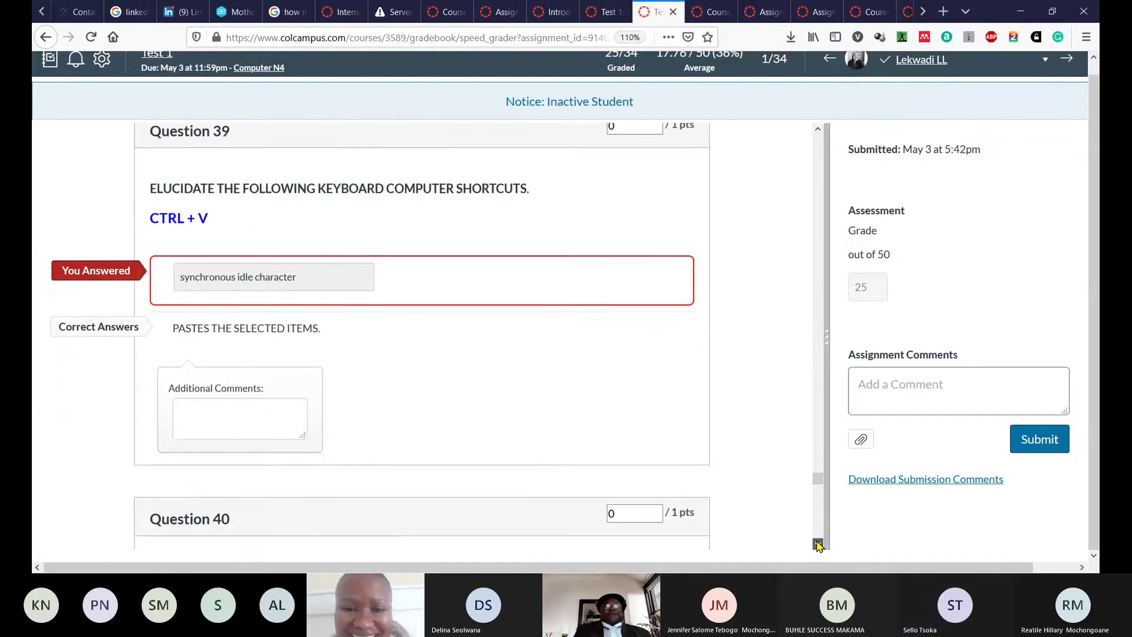
pyautogui.moveTo(818, 543); pyautogui.dragTo(818, 543)
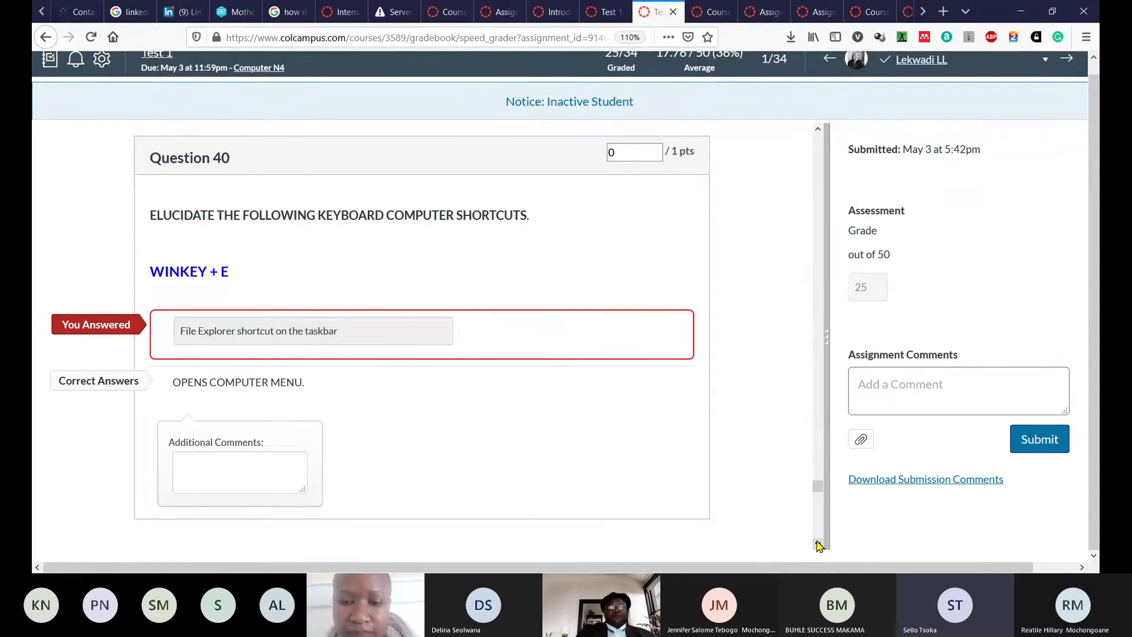
pyautogui.scroll(-3, 819, 545)
pyautogui.scroll(-9, 819, 544)
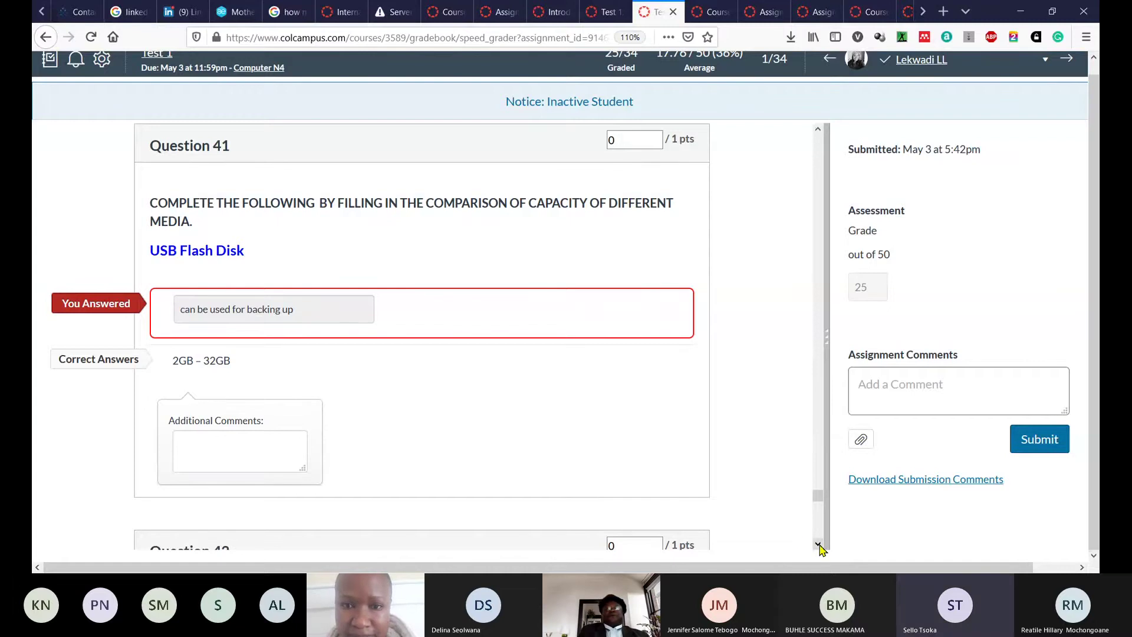
# - Compare the student's storage capacity answers in Questions 42 to 45 with the correct answers and check the final score
pyautogui.scroll(-10, 820, 546)
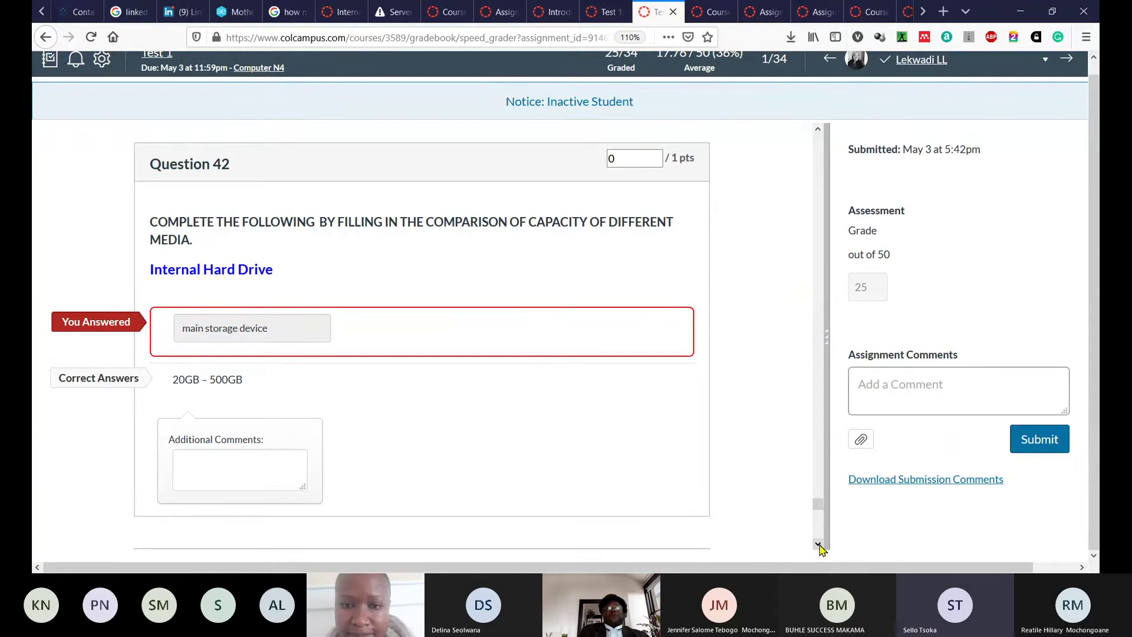
pyautogui.scroll(-5, 819, 546)
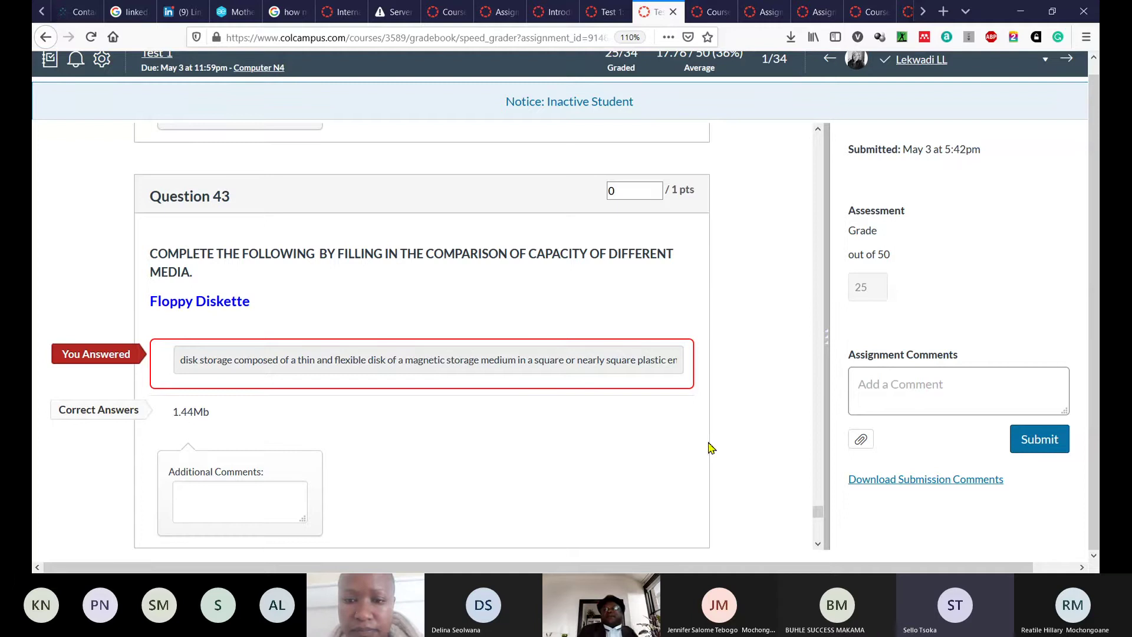
pyautogui.click(818, 544)
pyautogui.scroll(-2, 819, 547)
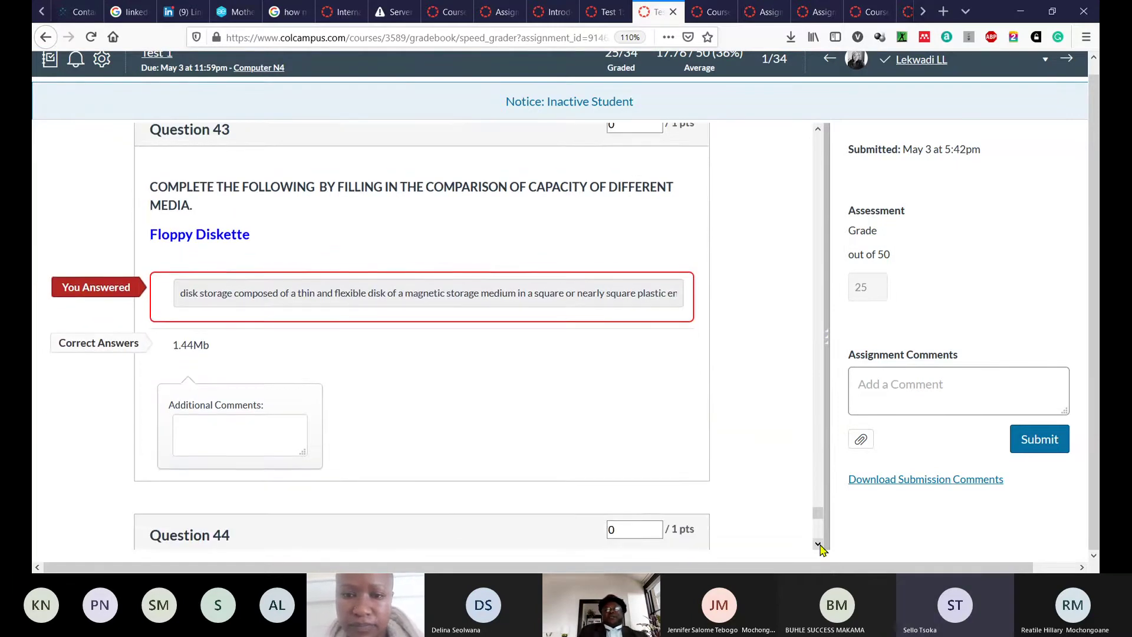
pyautogui.scroll(-2, 819, 547)
pyautogui.scroll(-3, 819, 547)
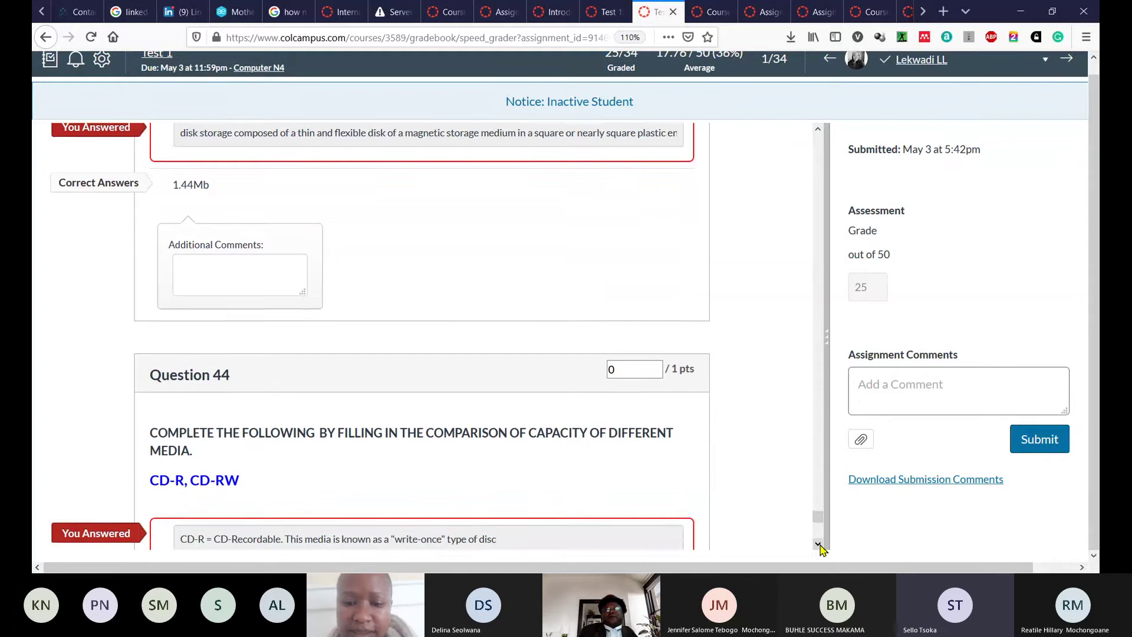
pyautogui.scroll(-3, 822, 548)
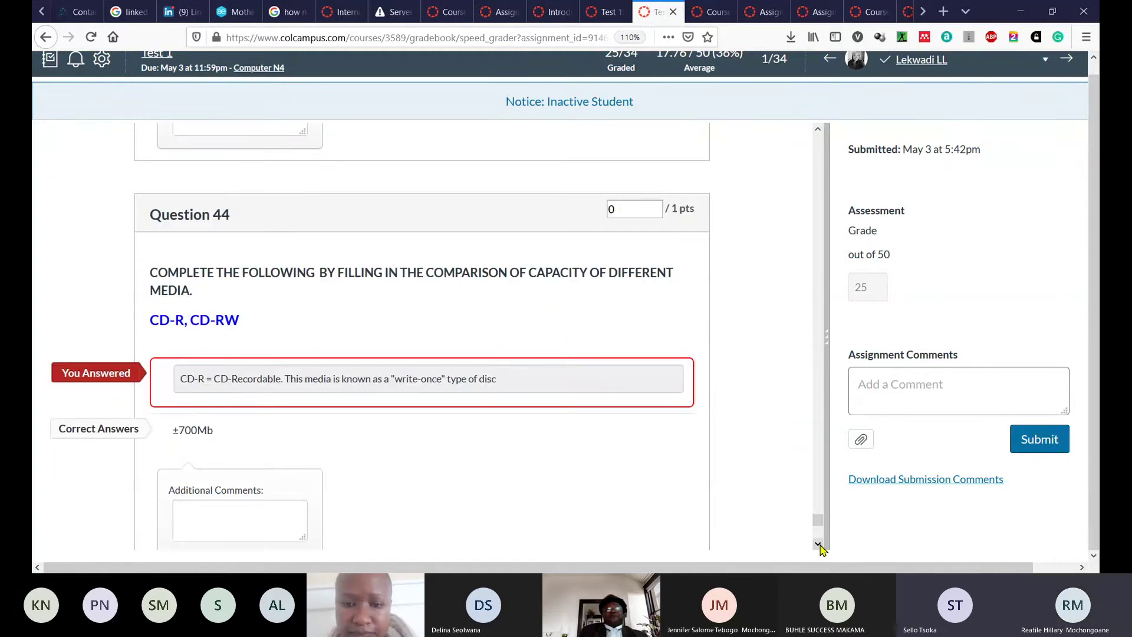
pyautogui.click(818, 544)
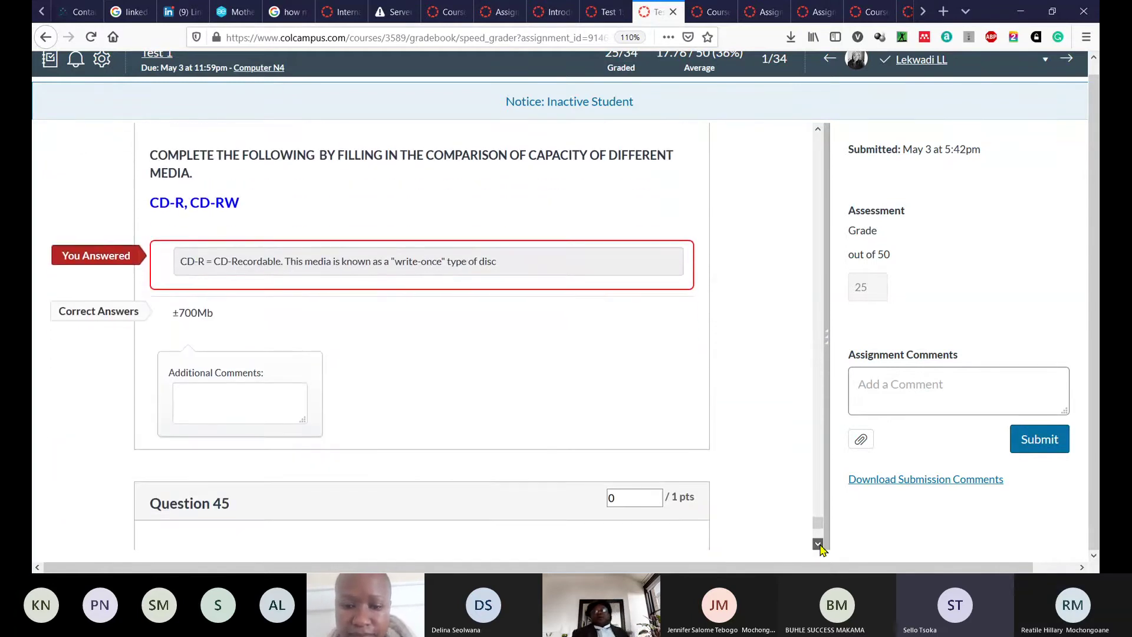
pyautogui.scroll(-5, 819, 547)
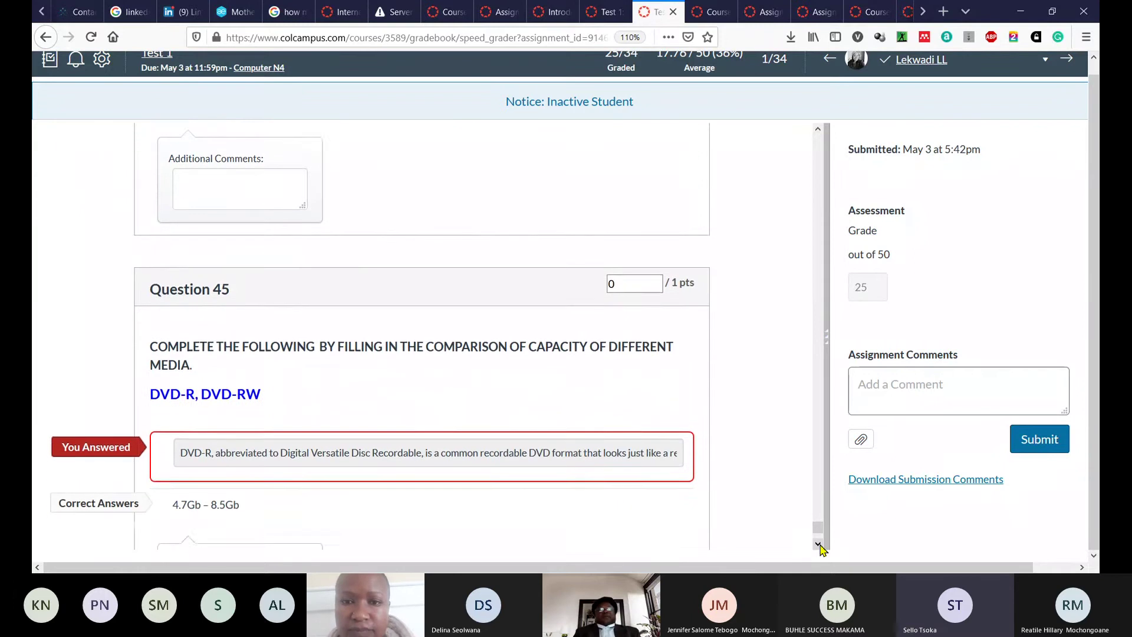
pyautogui.scroll(-4, 819, 547)
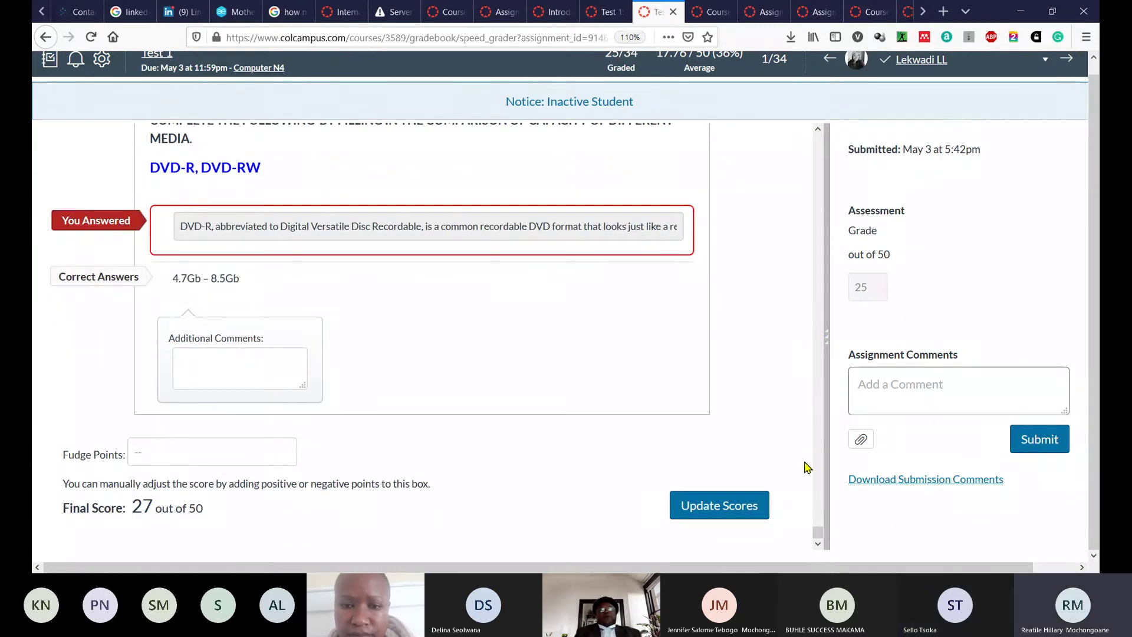
# - Switch to the second student in the list and display the Test 1 attempt submitted Mar 31 at 7:34pm
pyautogui.click(820, 142)
pyautogui.scroll(20, 822, 144)
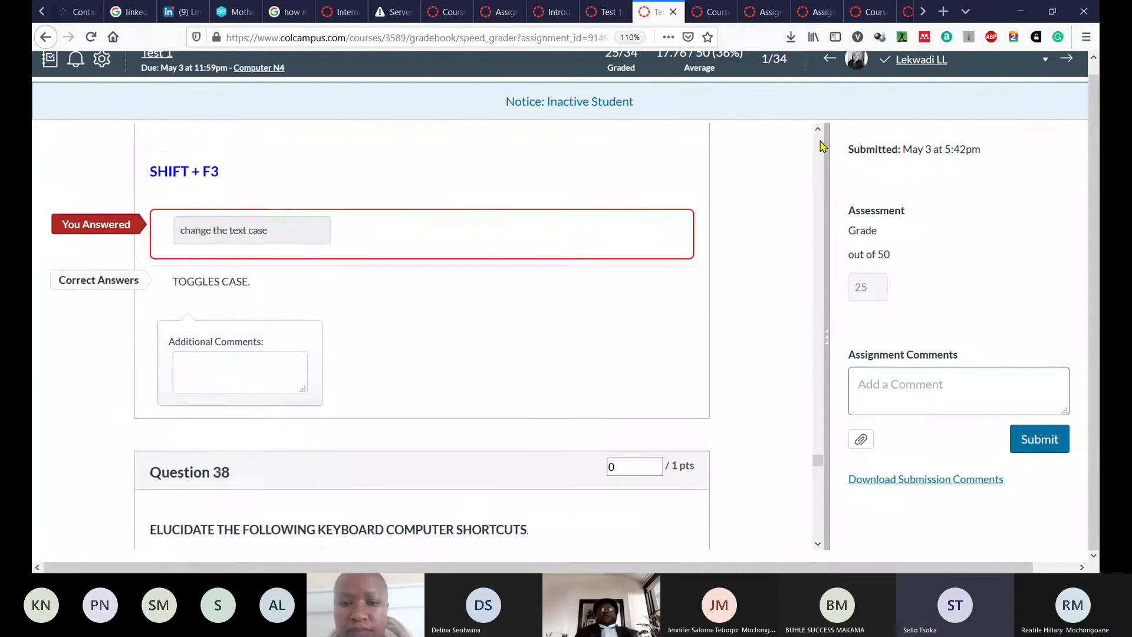
pyautogui.scroll(20, 822, 144)
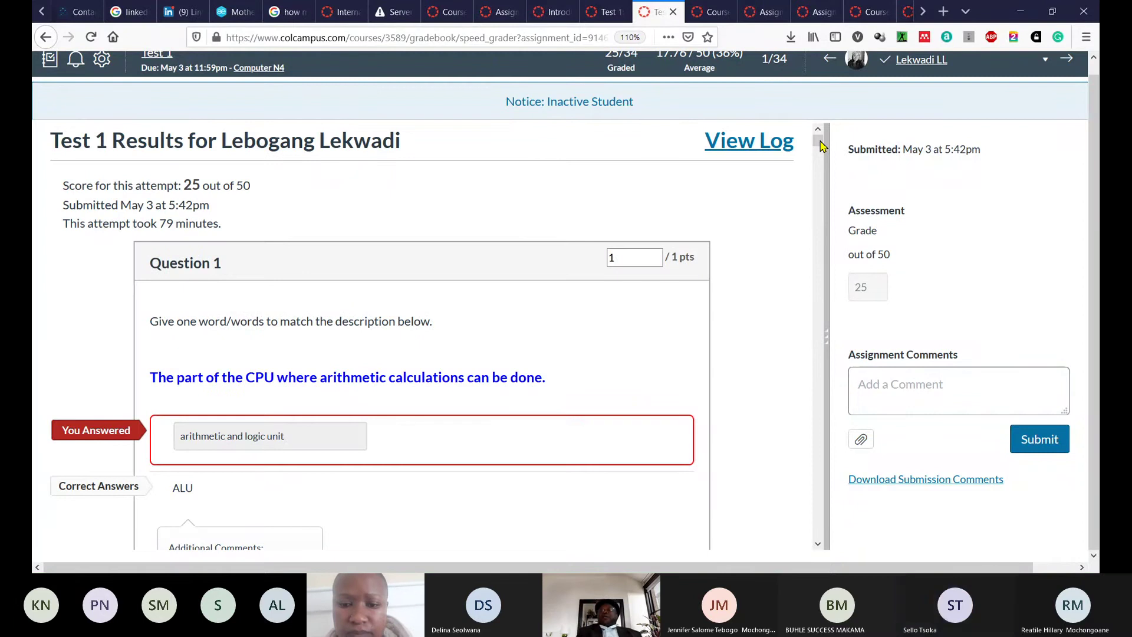
pyautogui.click(1045, 61)
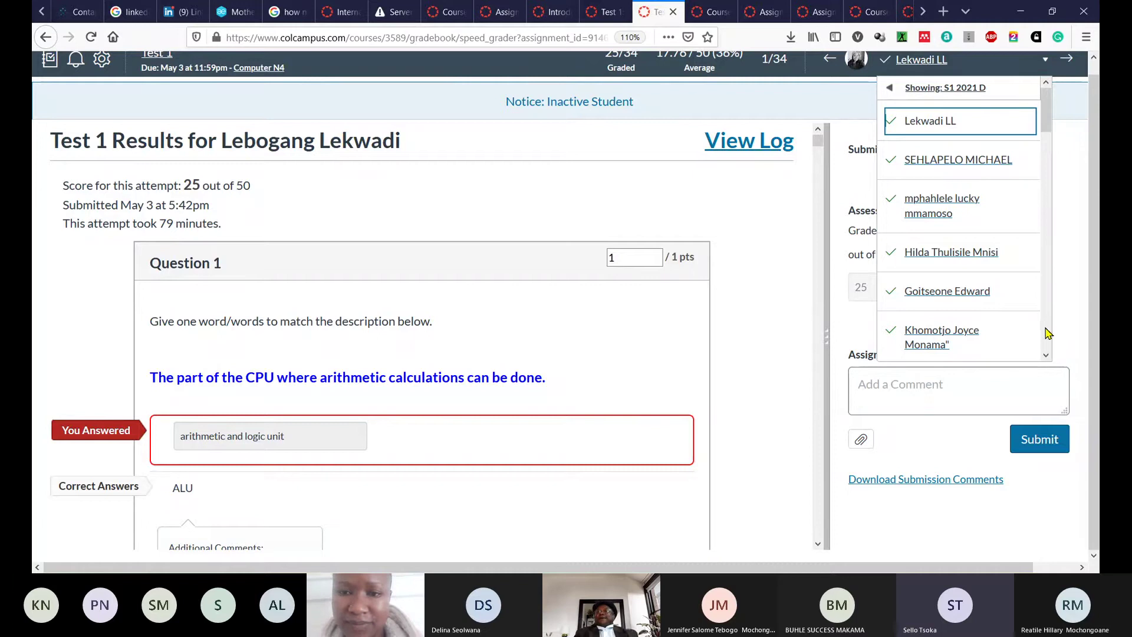
pyautogui.click(924, 163)
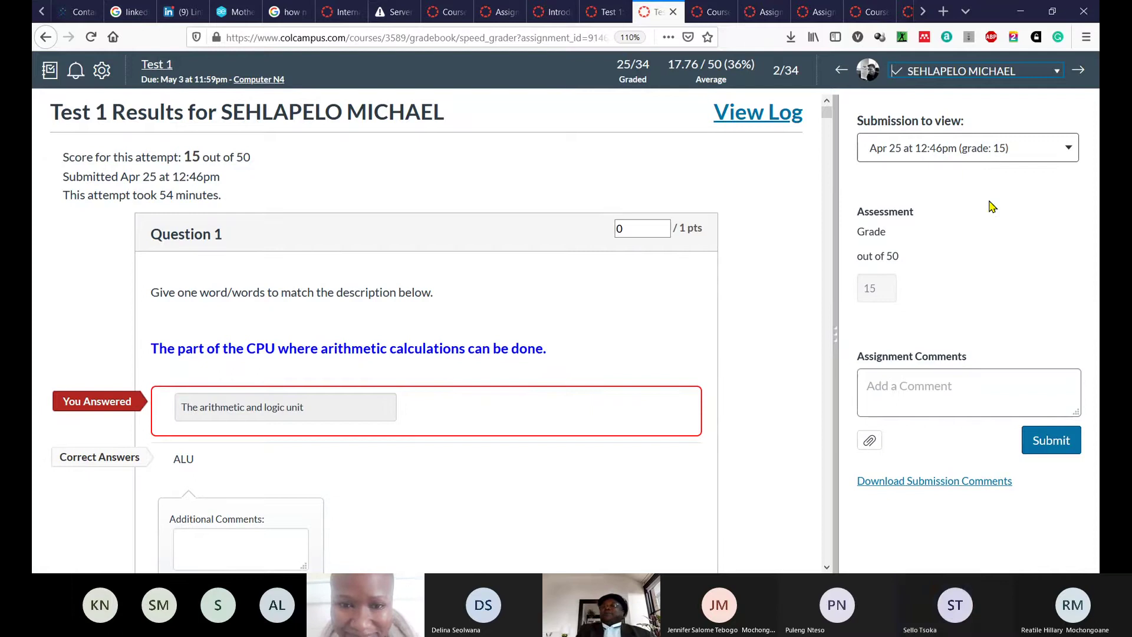
pyautogui.click(1070, 150)
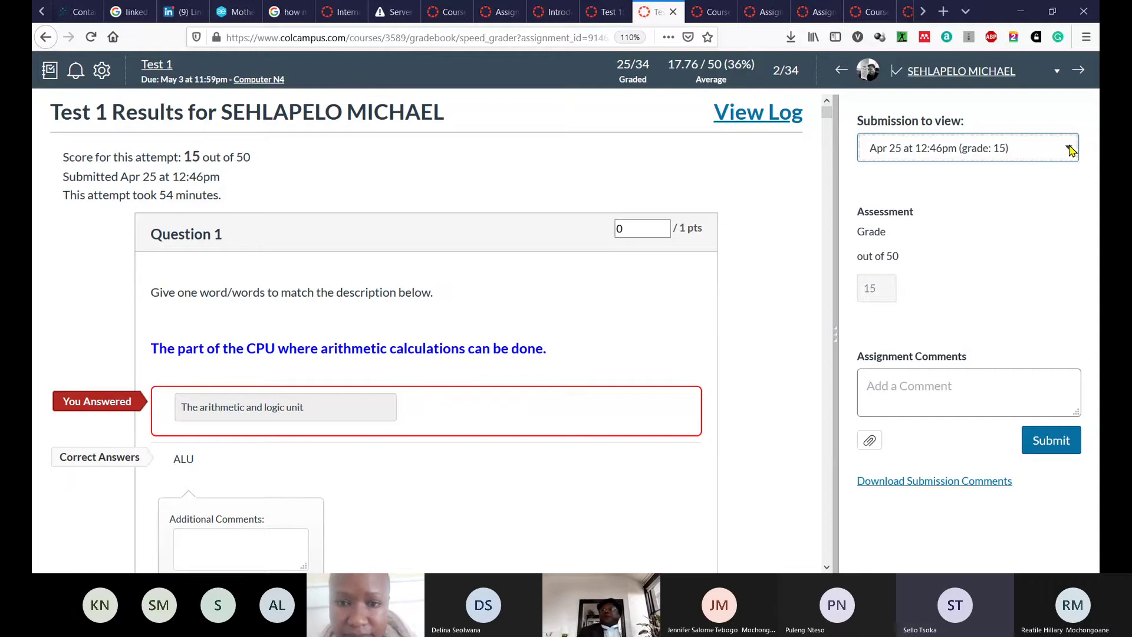
pyautogui.click(988, 175)
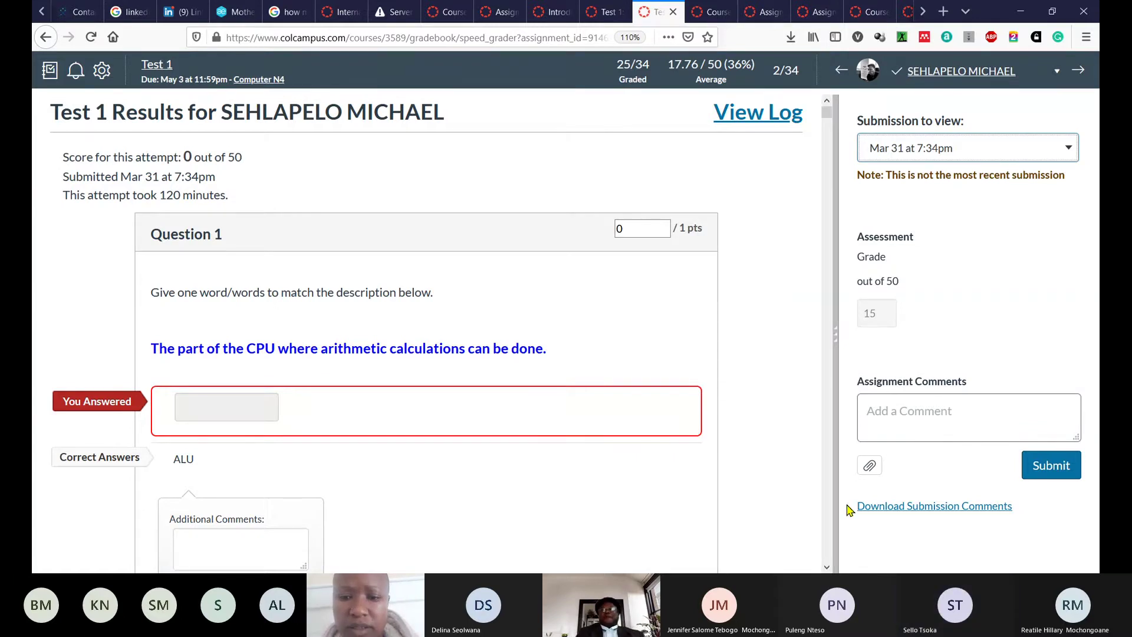
# - Examine the student's answers in the Mar 31 attempt from Question 1 through Question 45, including the final score
pyautogui.click(827, 537)
pyautogui.click(827, 536)
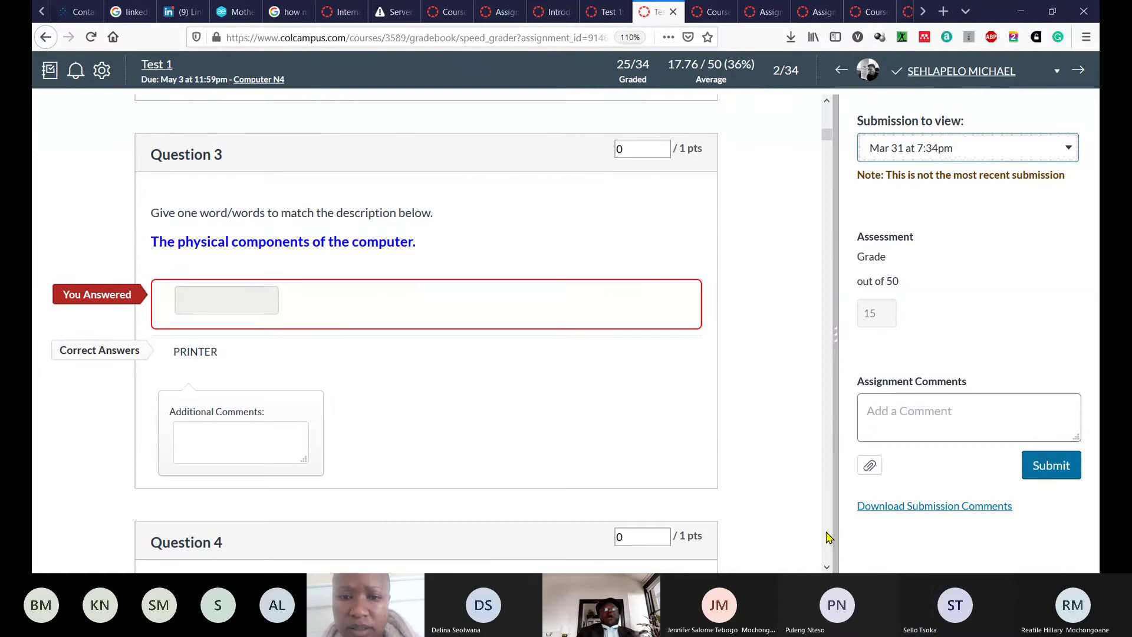
pyautogui.click(827, 536)
pyautogui.click(827, 536)
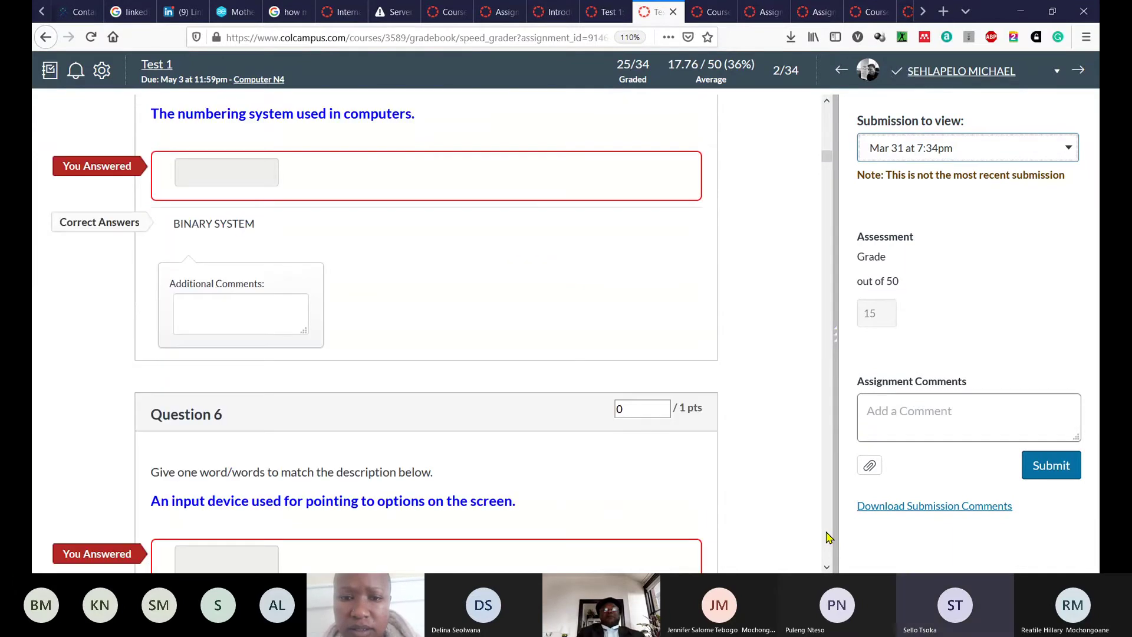
pyautogui.click(826, 536)
pyautogui.click(827, 537)
pyautogui.click(827, 537)
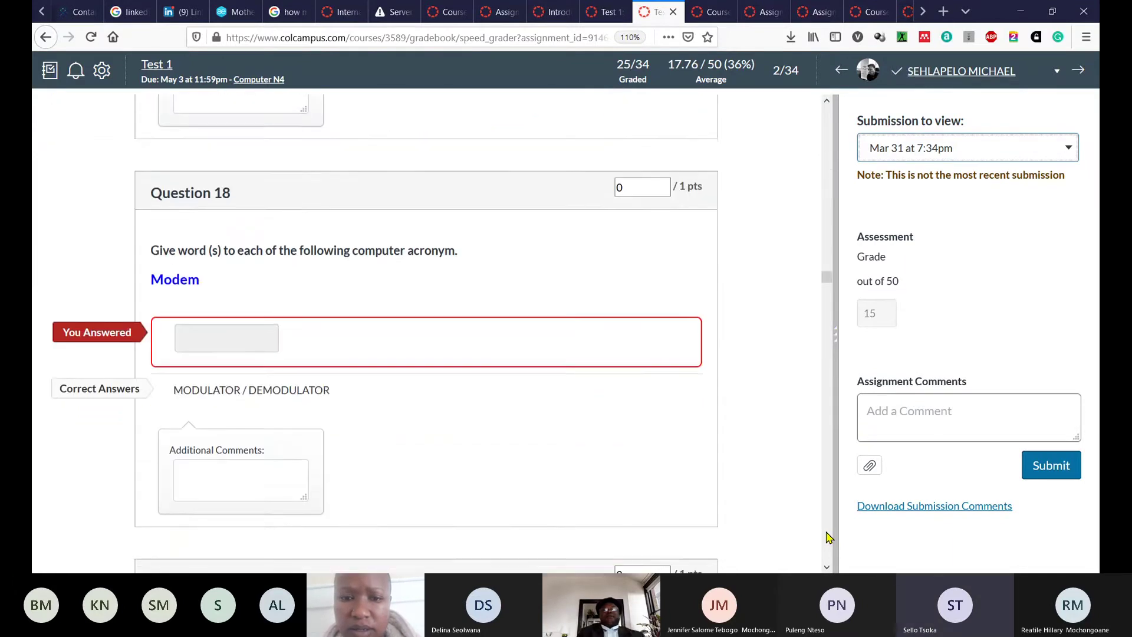
pyautogui.click(827, 536)
pyautogui.click(827, 536)
pyautogui.click(826, 536)
pyautogui.click(827, 537)
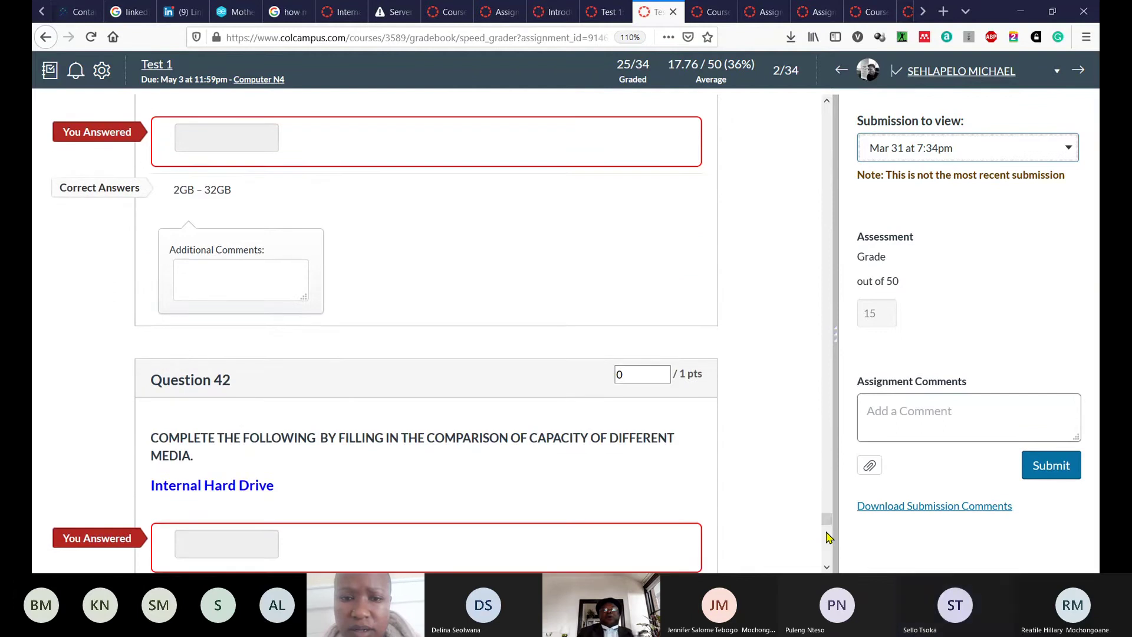
pyautogui.click(827, 555)
pyautogui.click(827, 557)
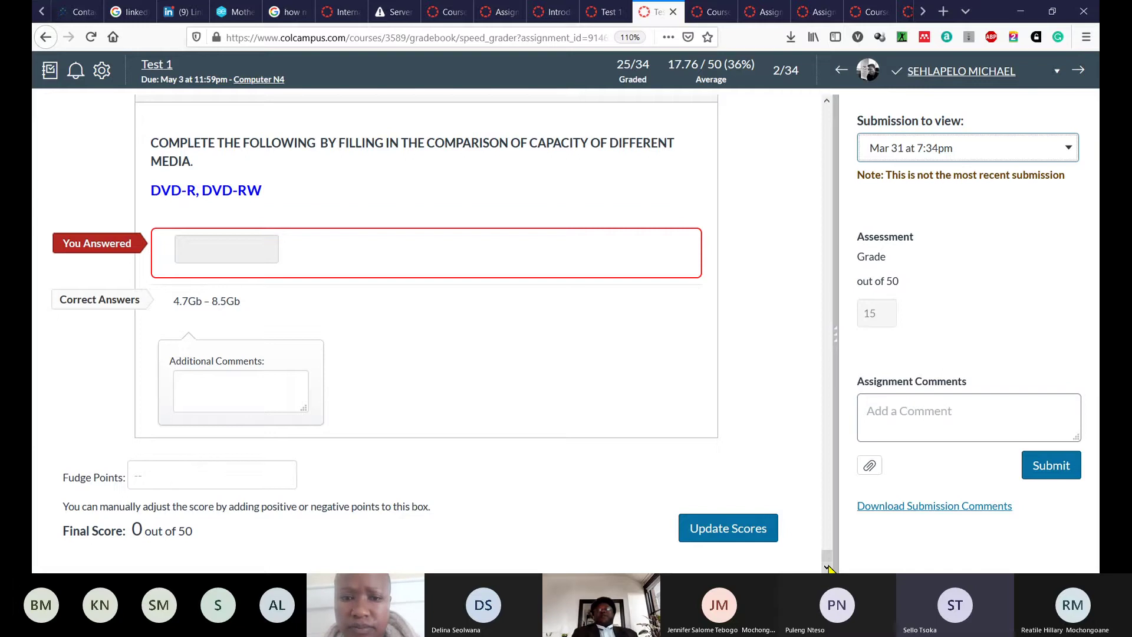
# - Open the student's quiz log and examine the action log from the session start to the last entry
pyautogui.scroll(20, 828, 112)
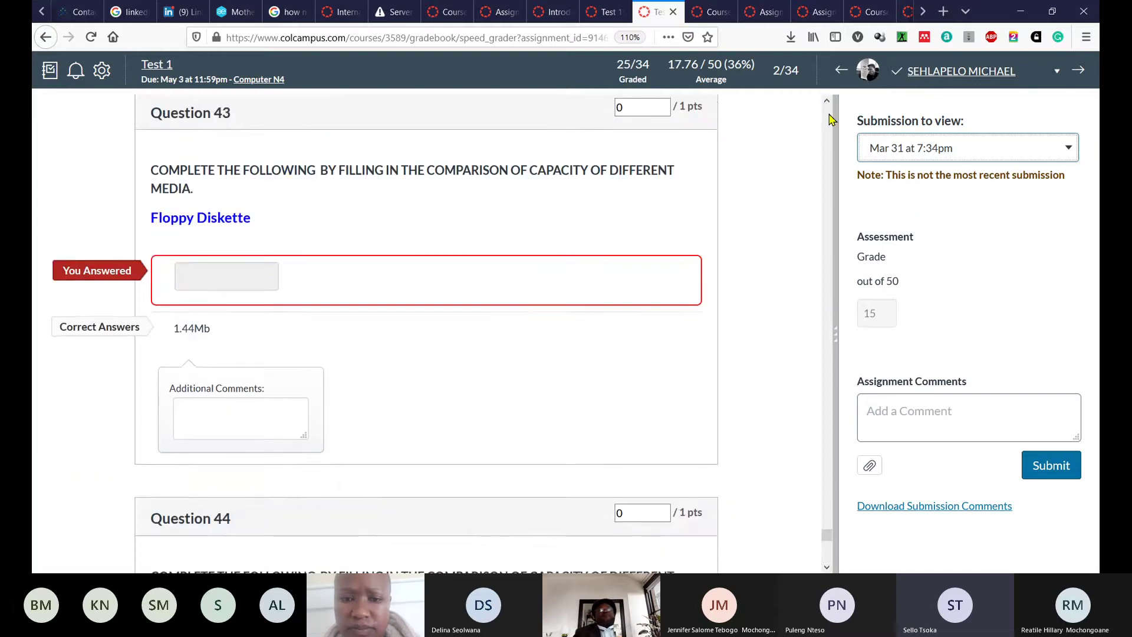
pyautogui.scroll(20, 828, 119)
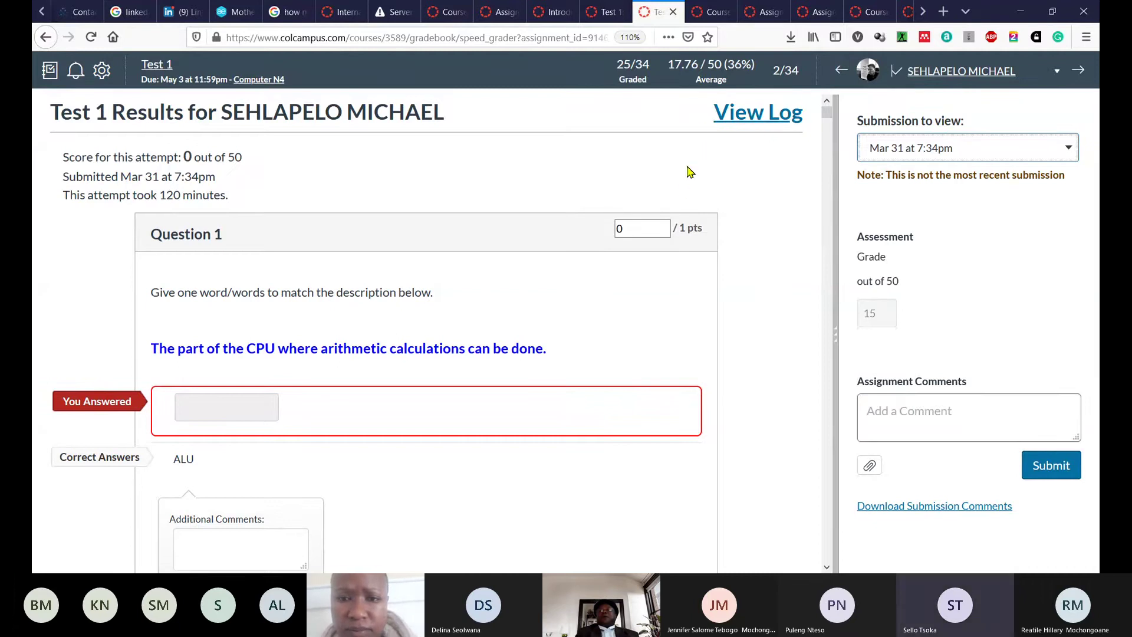
pyautogui.click(747, 117)
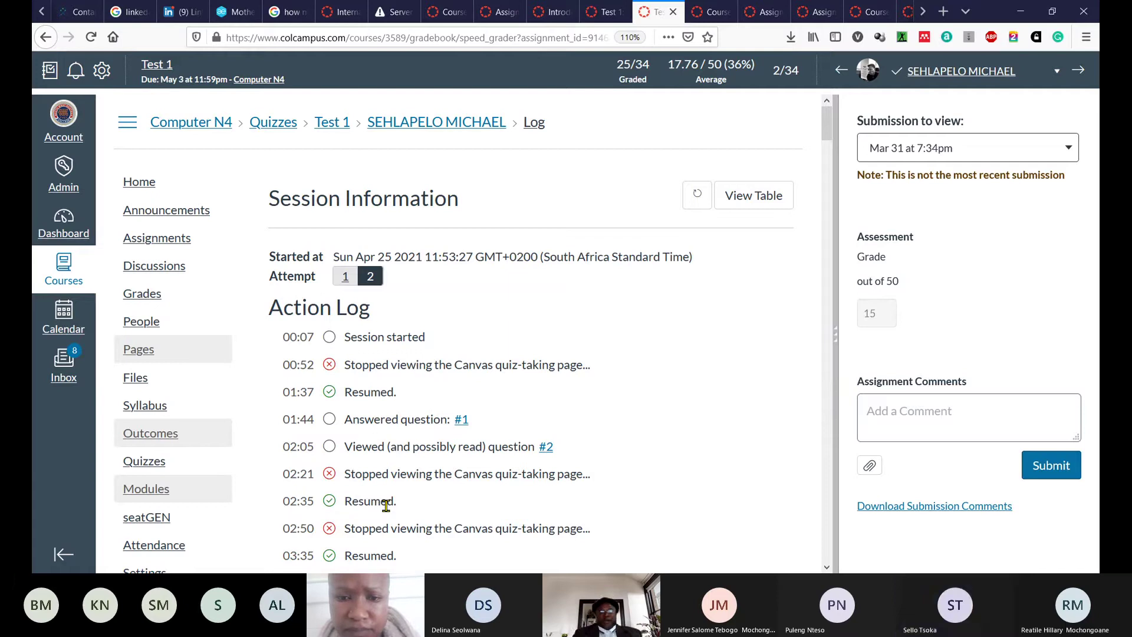
pyautogui.click(829, 547)
pyautogui.click(829, 547)
pyautogui.click(829, 551)
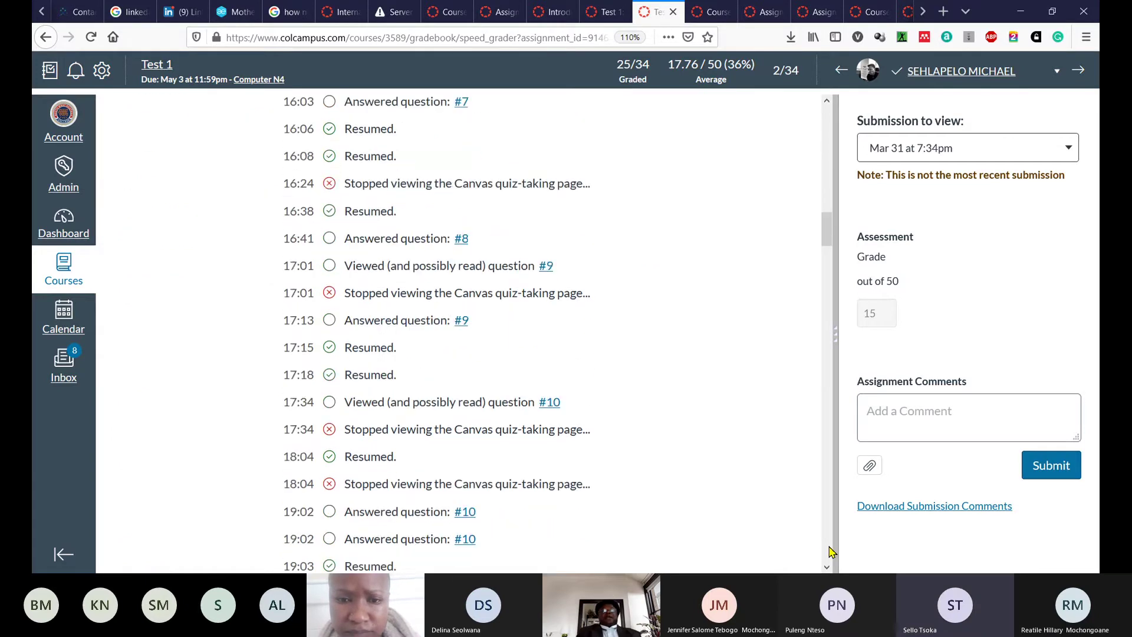
pyautogui.click(828, 552)
pyautogui.click(829, 551)
pyautogui.click(829, 552)
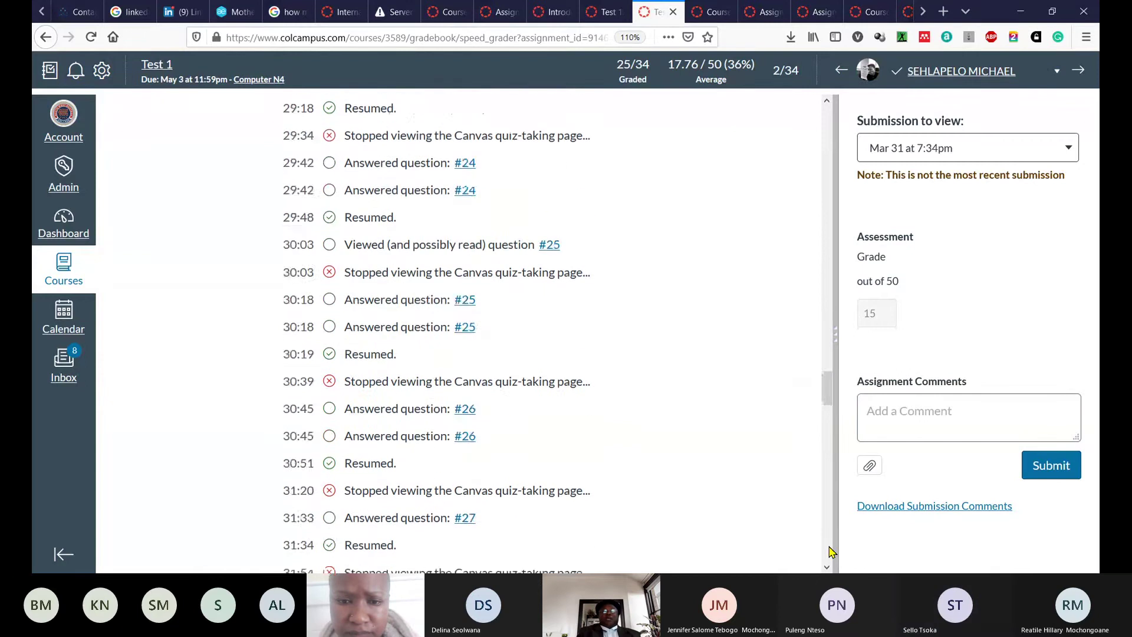
pyautogui.click(828, 551)
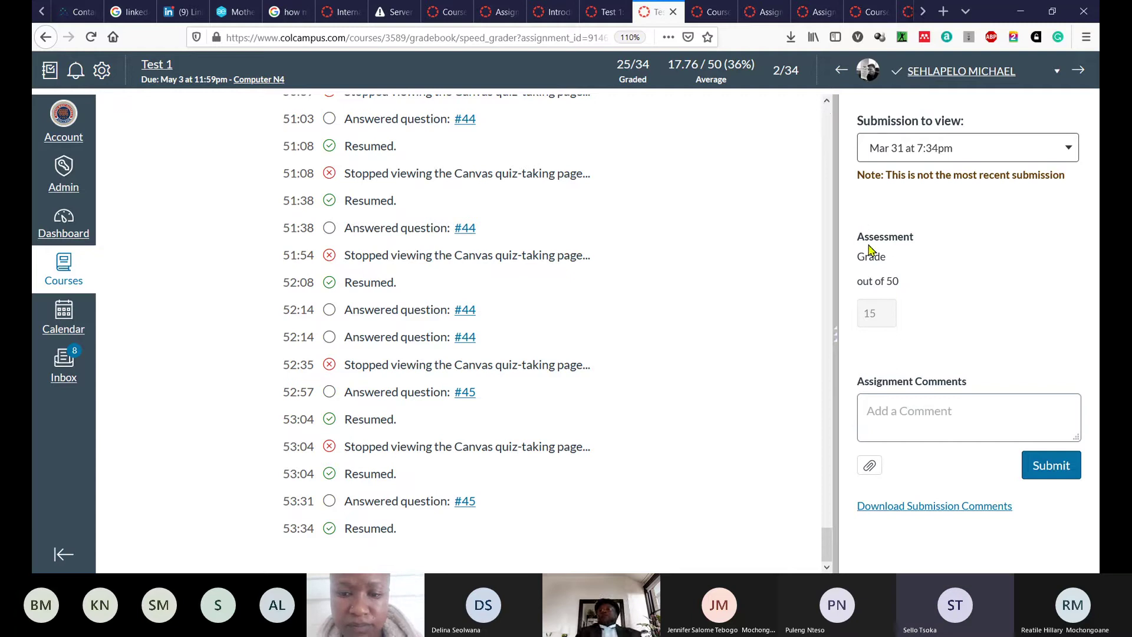
# - Return from the log to the student's Test 1 results and compare the Question 1 and 2 answers with the key
pyautogui.scroll(20, 827, 116)
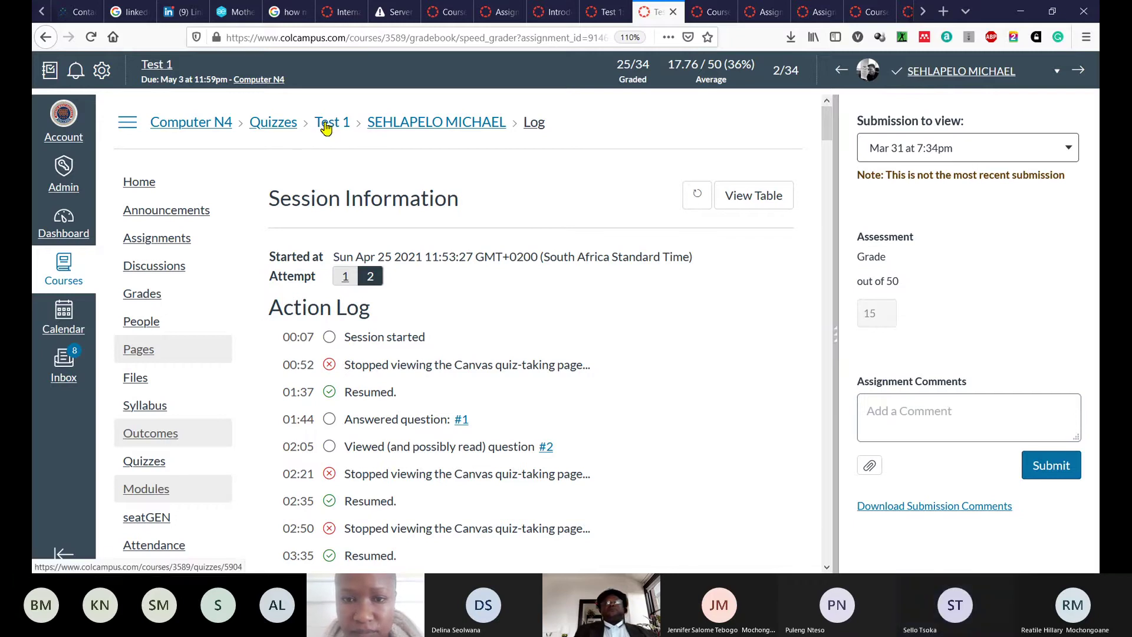
pyautogui.click(411, 131)
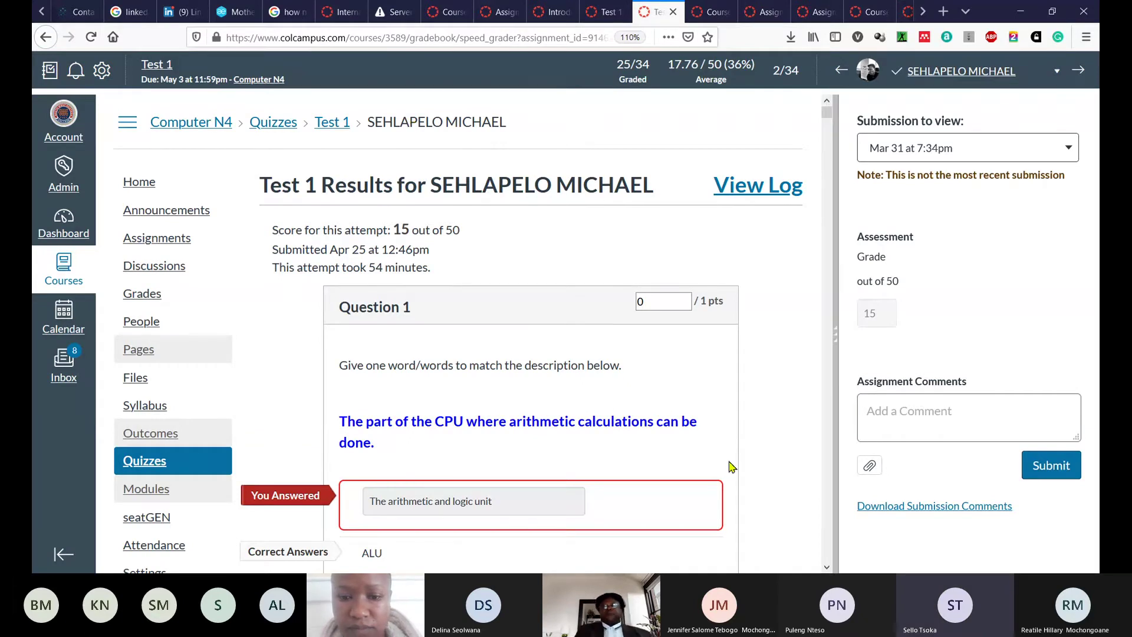
pyautogui.scroll(-3, 828, 567)
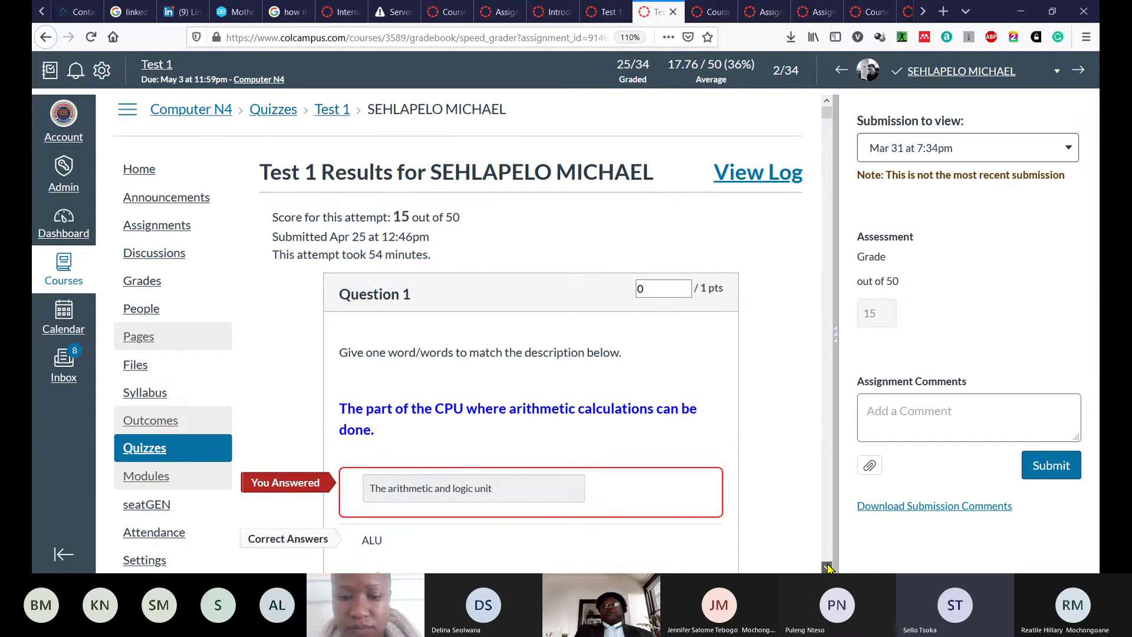
pyautogui.scroll(-4, 828, 567)
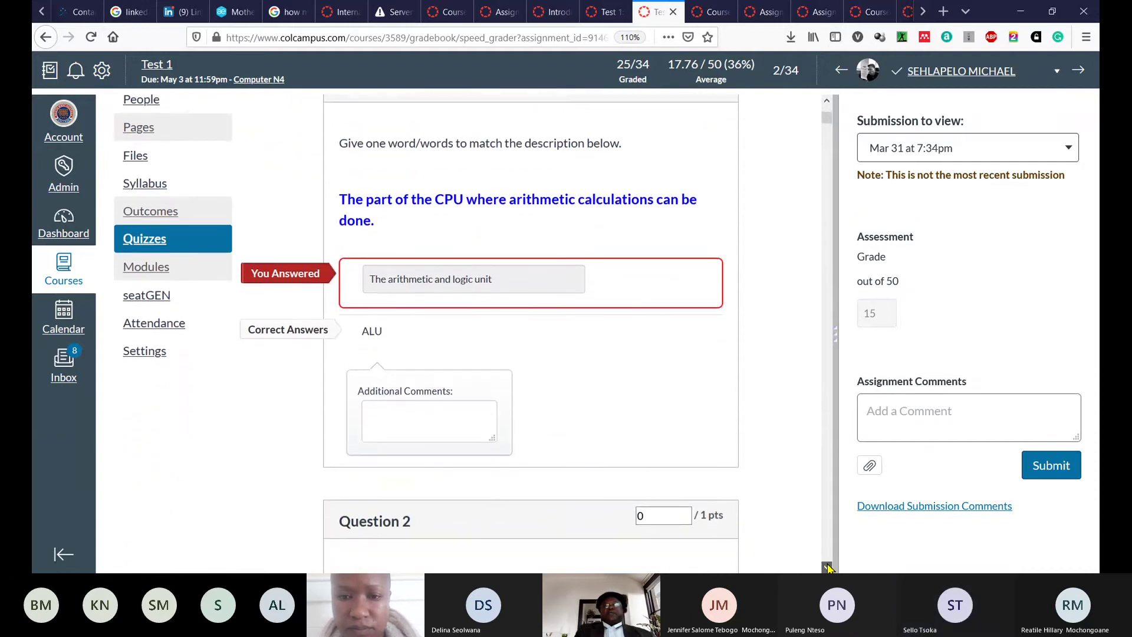
pyautogui.scroll(-1, 828, 567)
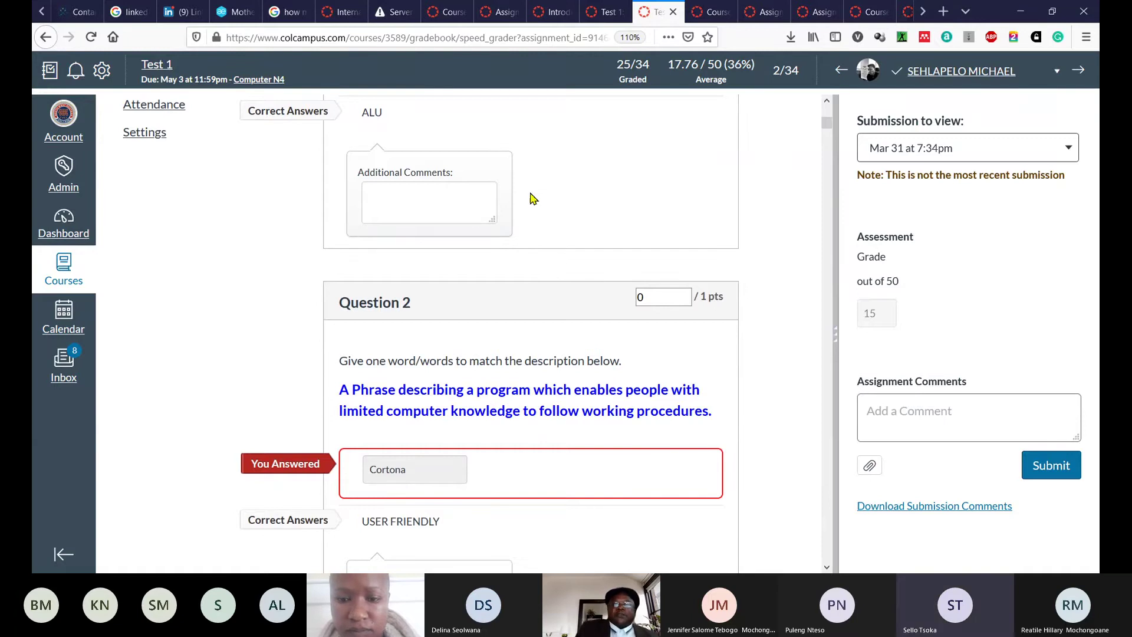
pyautogui.click(827, 567)
pyautogui.click(827, 567)
pyautogui.click(827, 567)
pyautogui.click(827, 568)
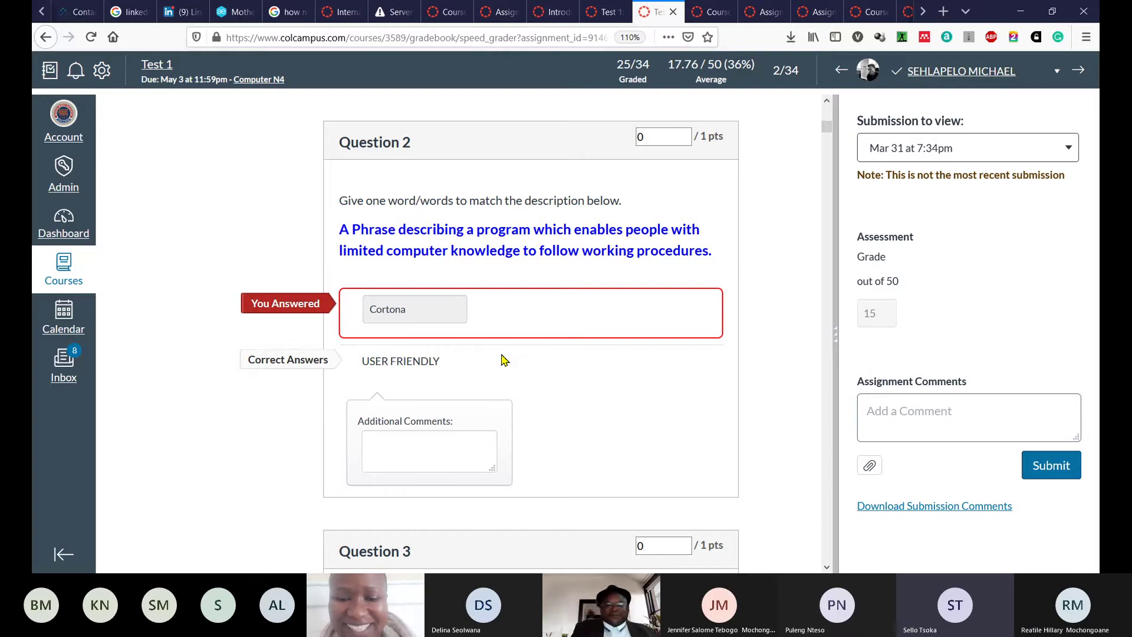
# - Write the additional comment "device or hardware that is easy to use" under Question 2
pyautogui.click(398, 454)
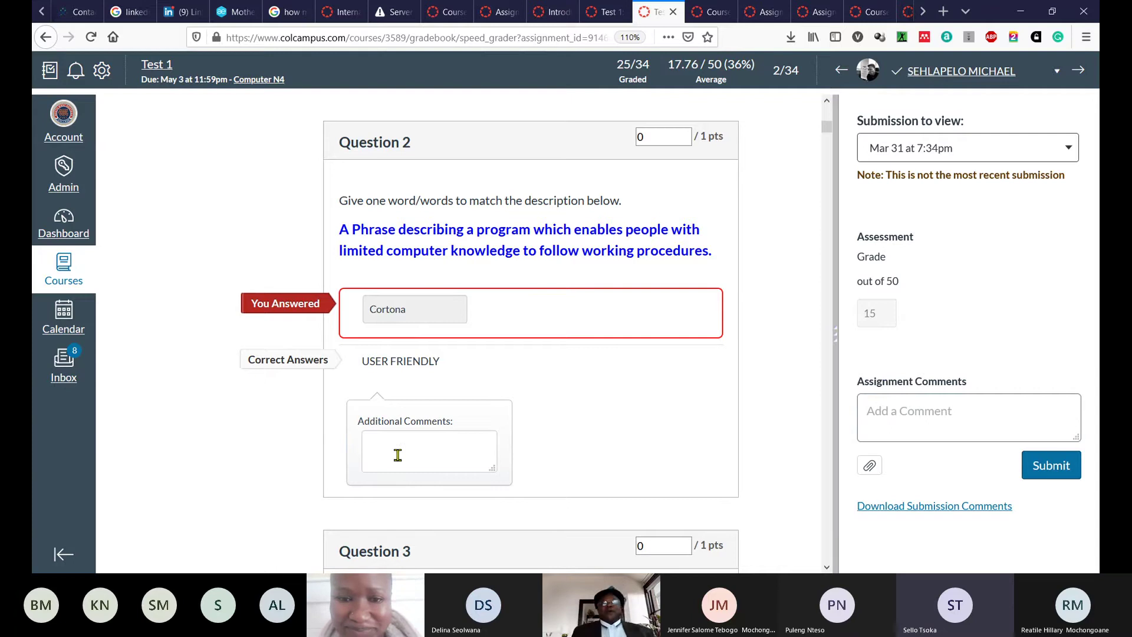
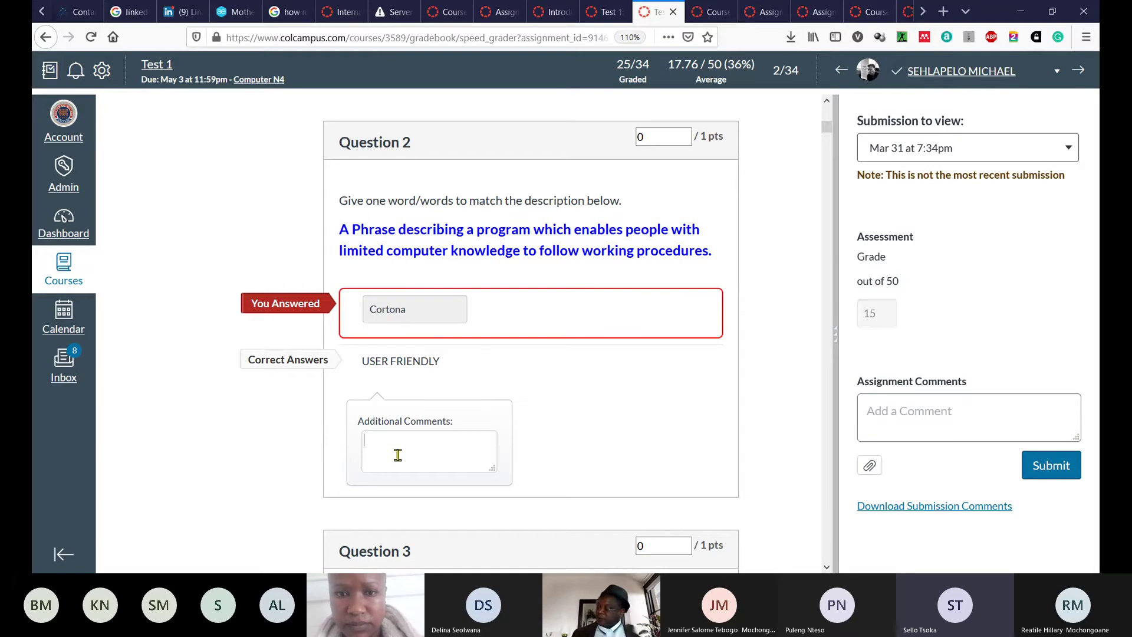
pyautogui.click(398, 455)
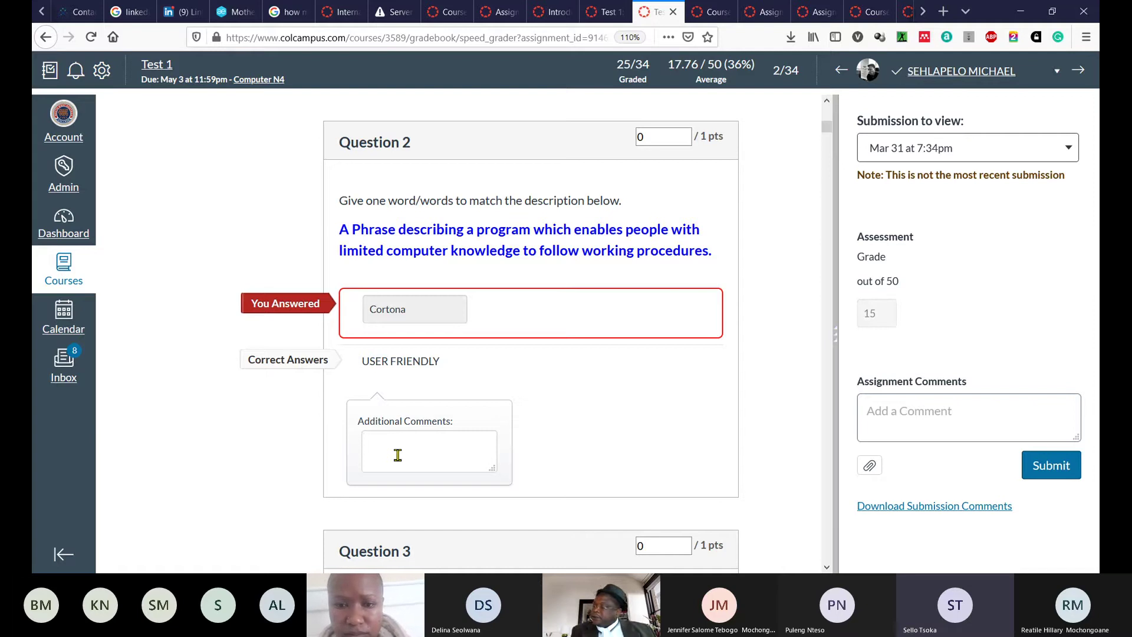
pyautogui.write('device')
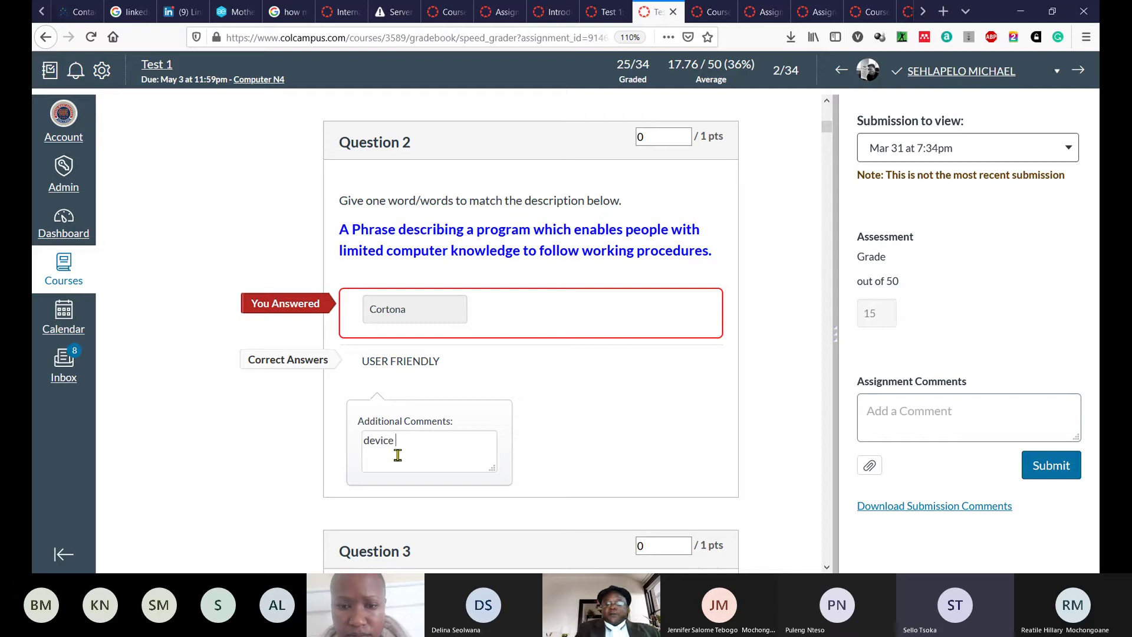
pyautogui.write(' or har')
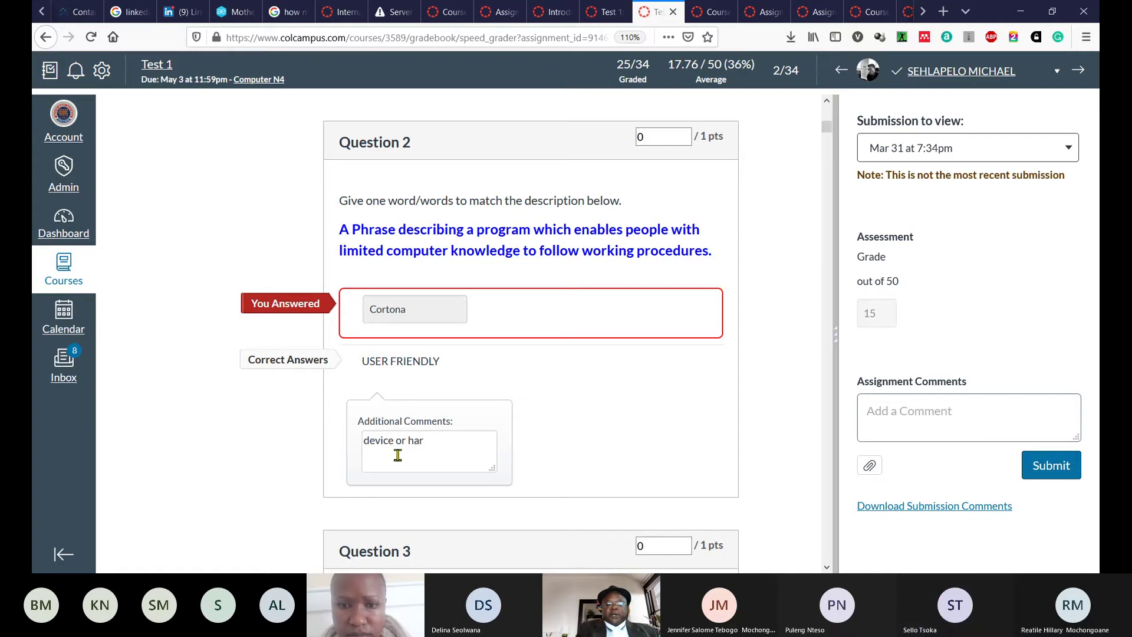
pyautogui.write('dware')
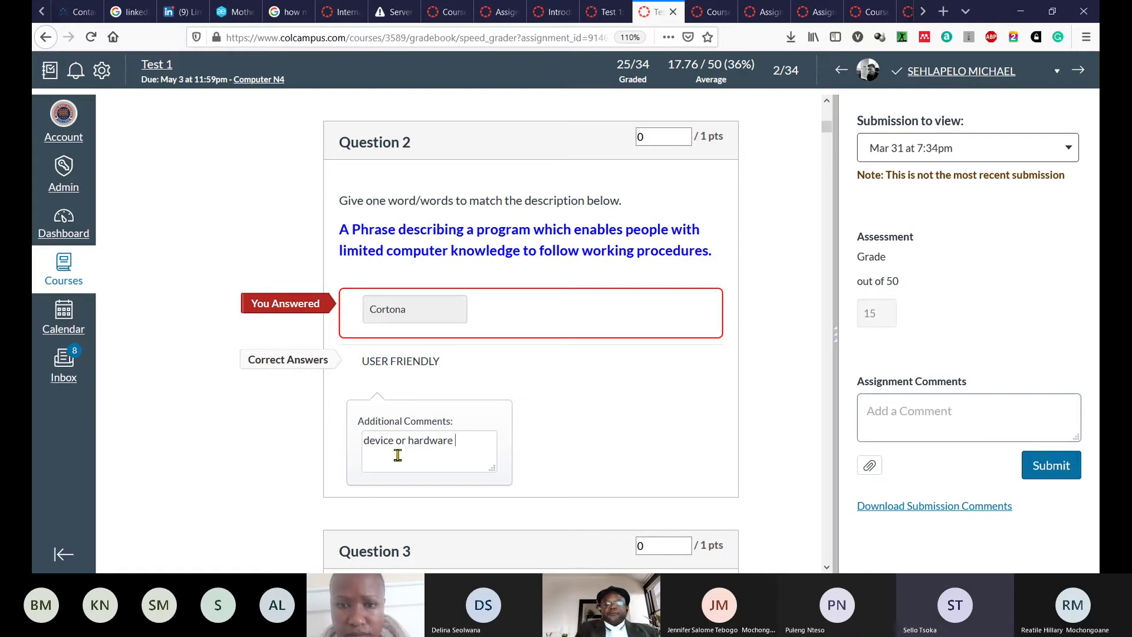
pyautogui.write(' that')
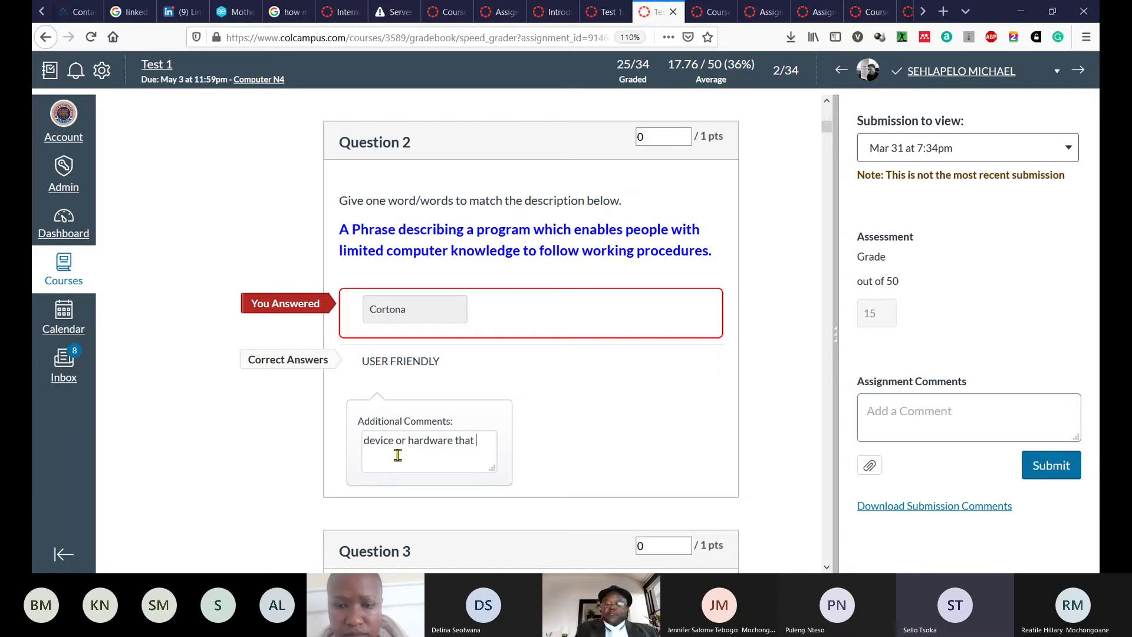
pyautogui.write(' is eas')
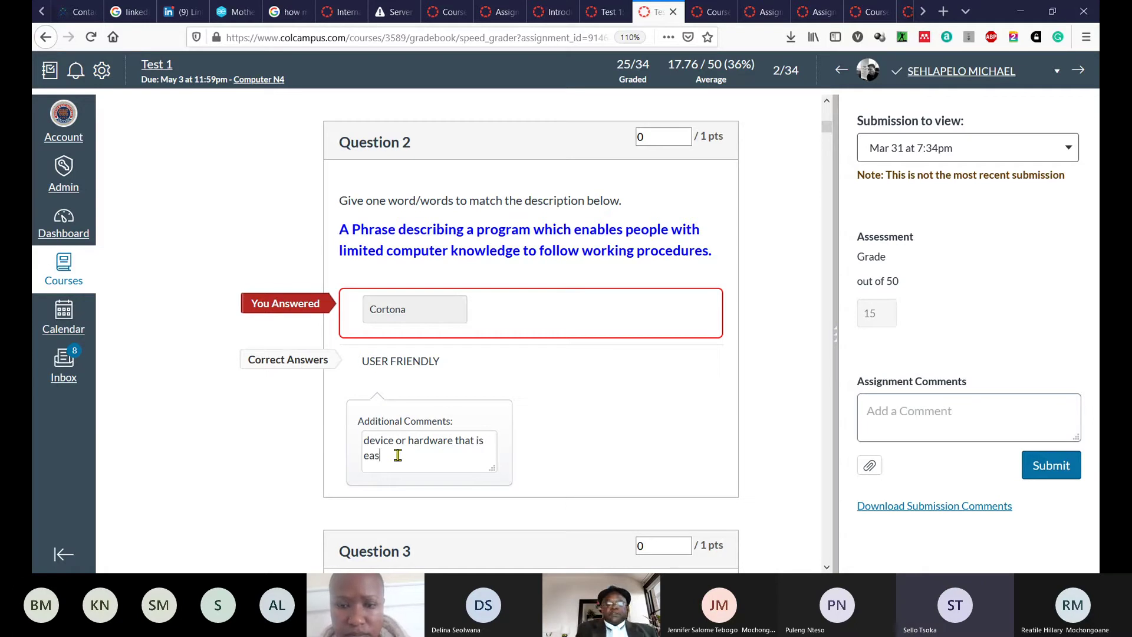
pyautogui.write('y to use')
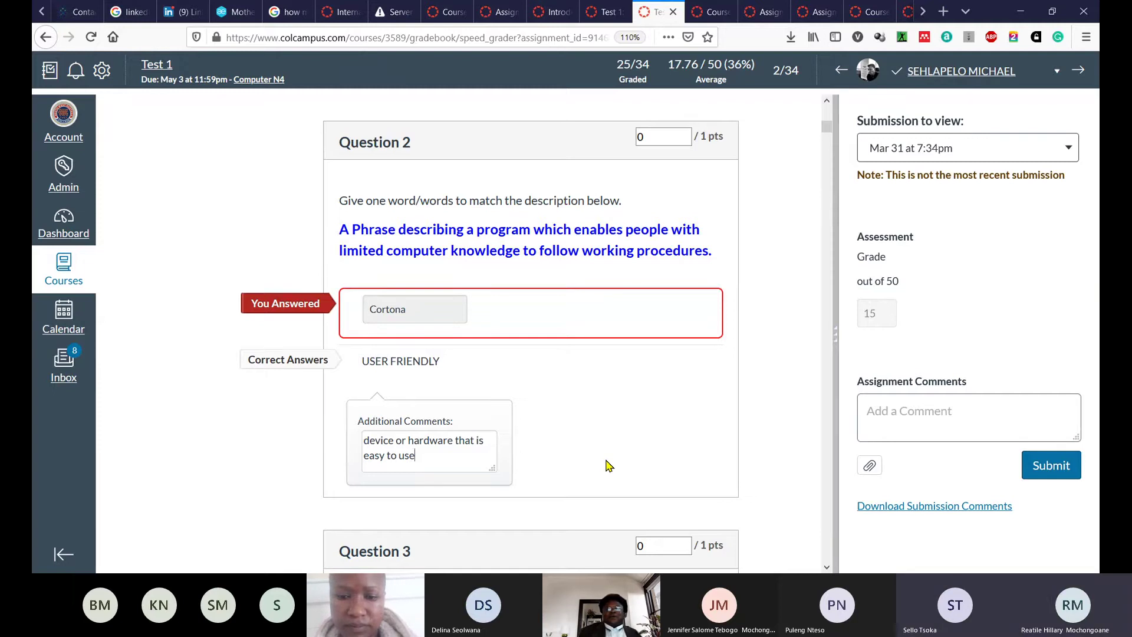
# - Shorten the Question 2 comment to "easy to use" by removing the words before it
pyautogui.click(487, 444)
pyautogui.press('BackSpace')
pyautogui.press('BackSpace')
pyautogui.press('BackSpace')
pyautogui.press('BackSpace')
pyautogui.press('BackSpace')
pyautogui.press('BackSpace')
pyautogui.press('BackSpace')
pyautogui.press('BackSpace')
pyautogui.press('BackSpace')
pyautogui.press('BackSpace')
pyautogui.press('BackSpace')
pyautogui.press('BackSpace')
pyautogui.press('BackSpace')
pyautogui.press('BackSpace')
pyautogui.press('BackSpace')
pyautogui.press('BackSpace')
pyautogui.press('BackSpace')
pyautogui.press('BackSpace')
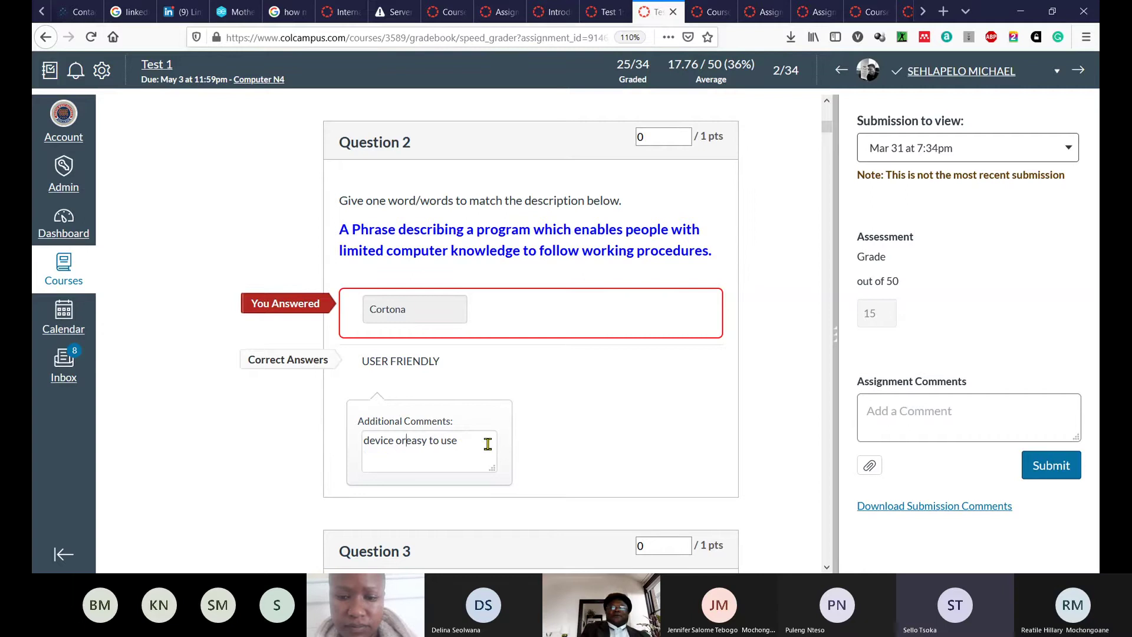
pyautogui.press('BackSpace')
pyautogui.press('BackSpace')
pyautogui.press('BackSpace')
pyautogui.press('BackSpace')
pyautogui.press('BackSpace')
pyautogui.press('BackSpace')
pyautogui.press('BackSpace')
pyautogui.press('BackSpace')
pyautogui.press('BackSpace')
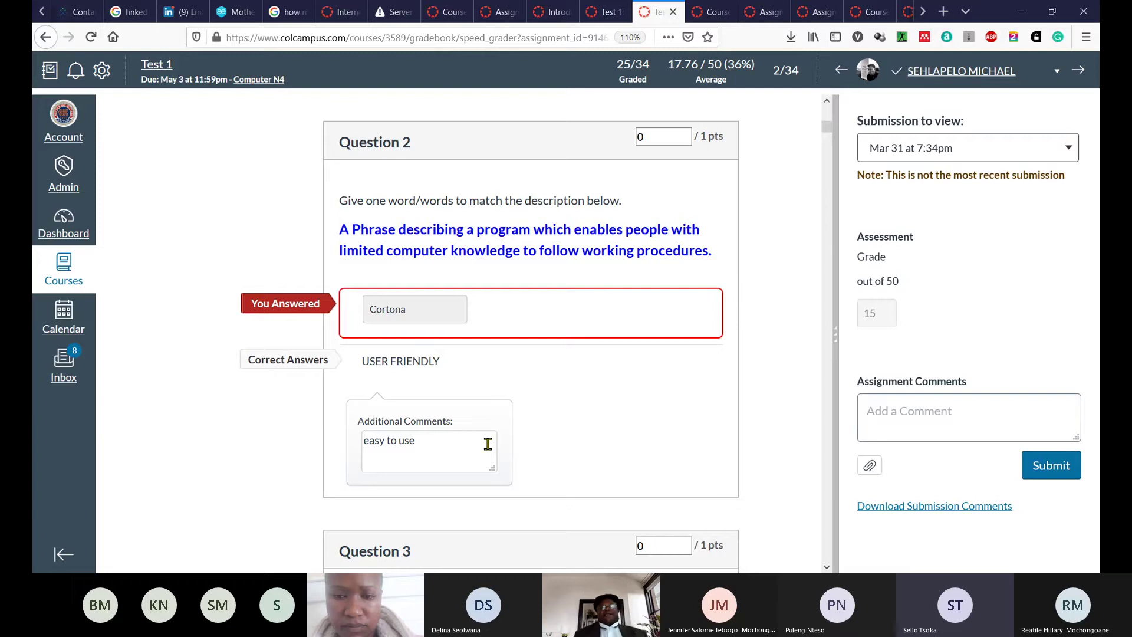
# - Compare the student's answers to Questions 3, 4 and 5 with the correct answers
pyautogui.click(827, 568)
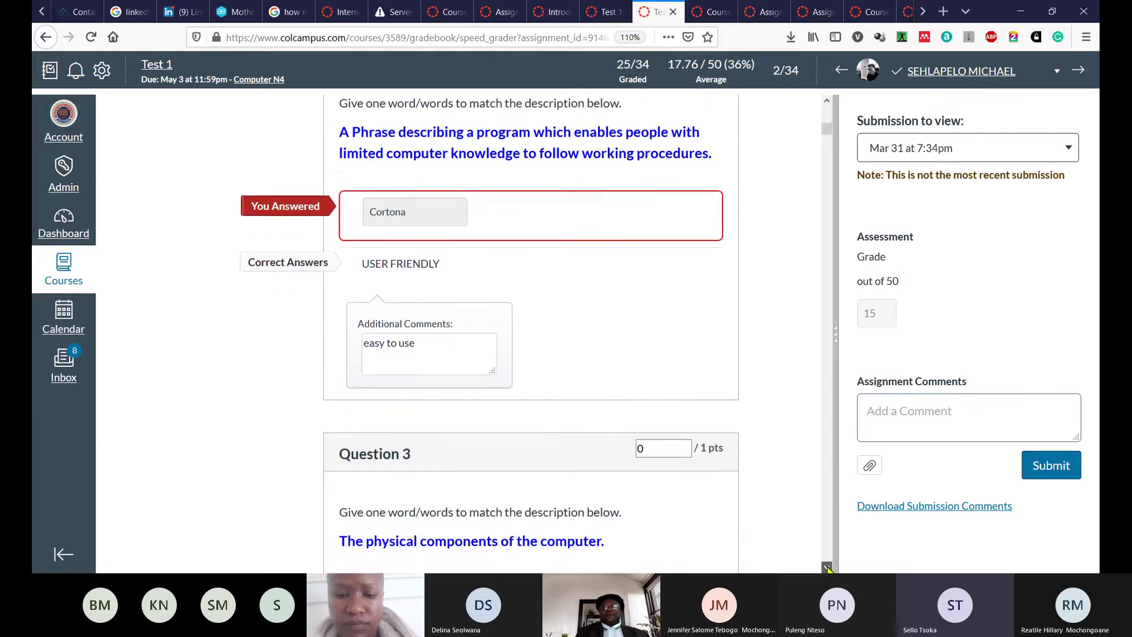
pyautogui.click(827, 567)
pyautogui.click(827, 568)
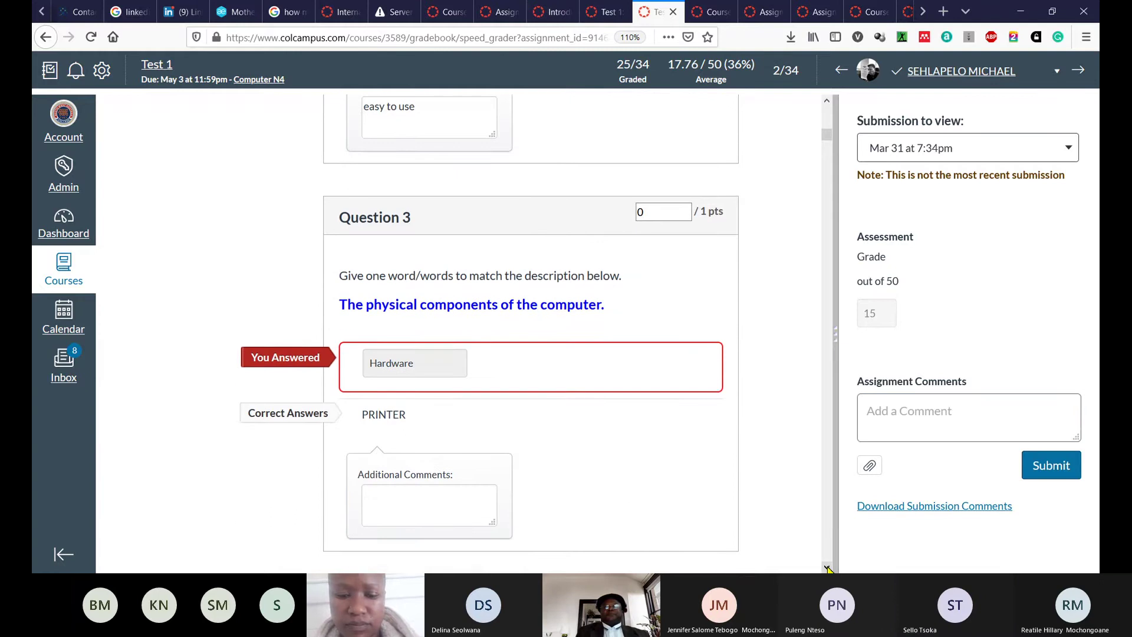
pyautogui.click(827, 568)
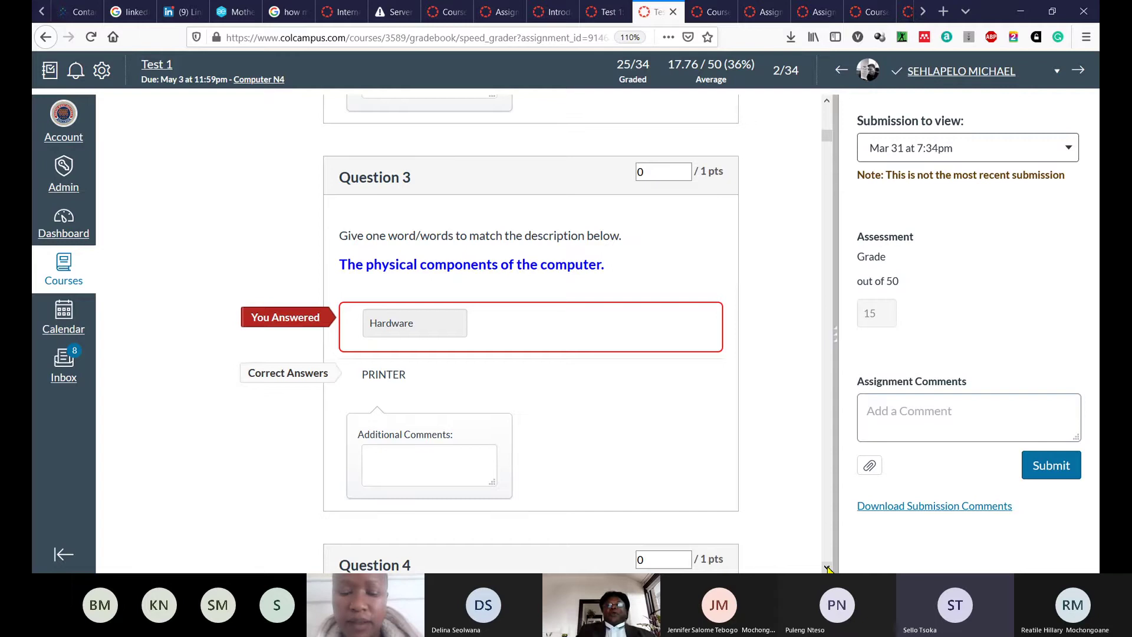
pyautogui.scroll(-5, 826, 567)
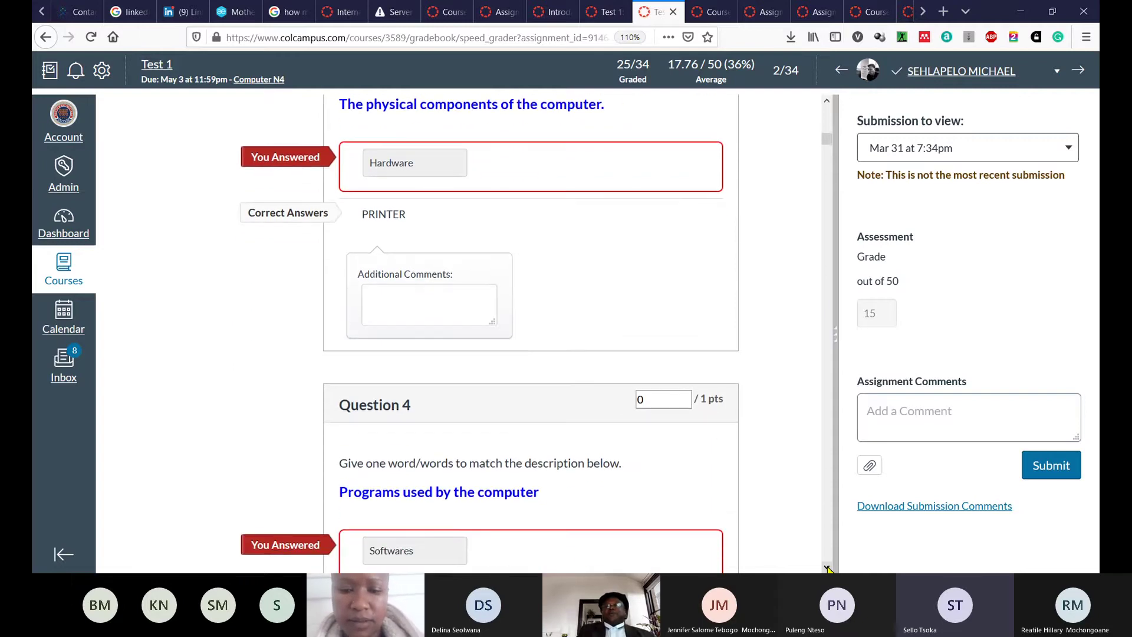
pyautogui.scroll(-4, 827, 568)
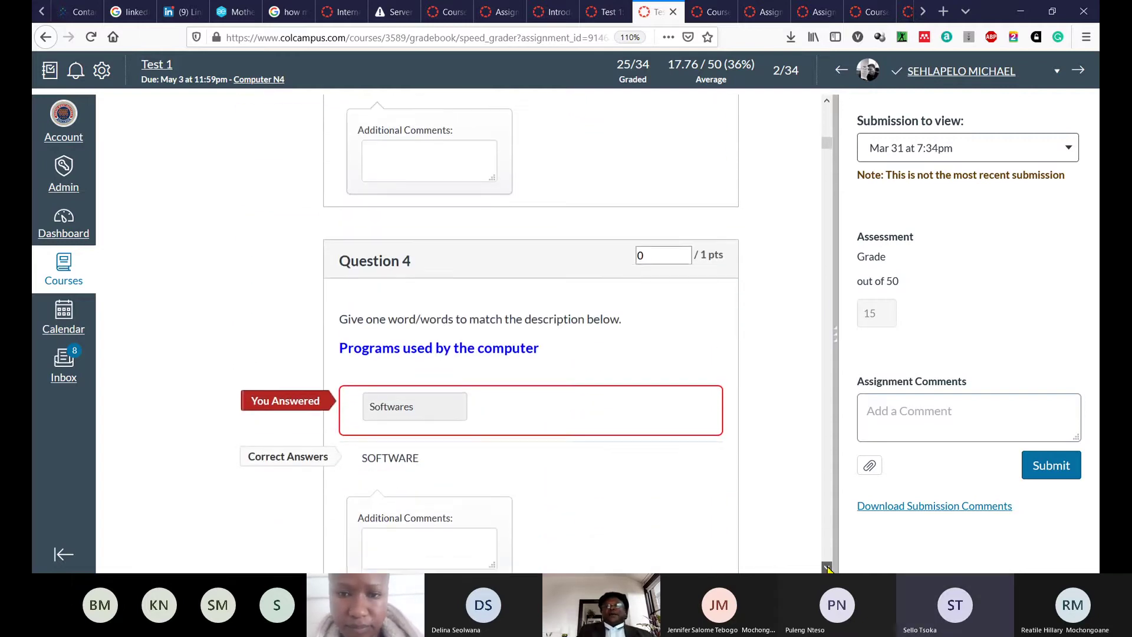
pyautogui.scroll(-1, 827, 567)
pyautogui.scroll(-1, 827, 568)
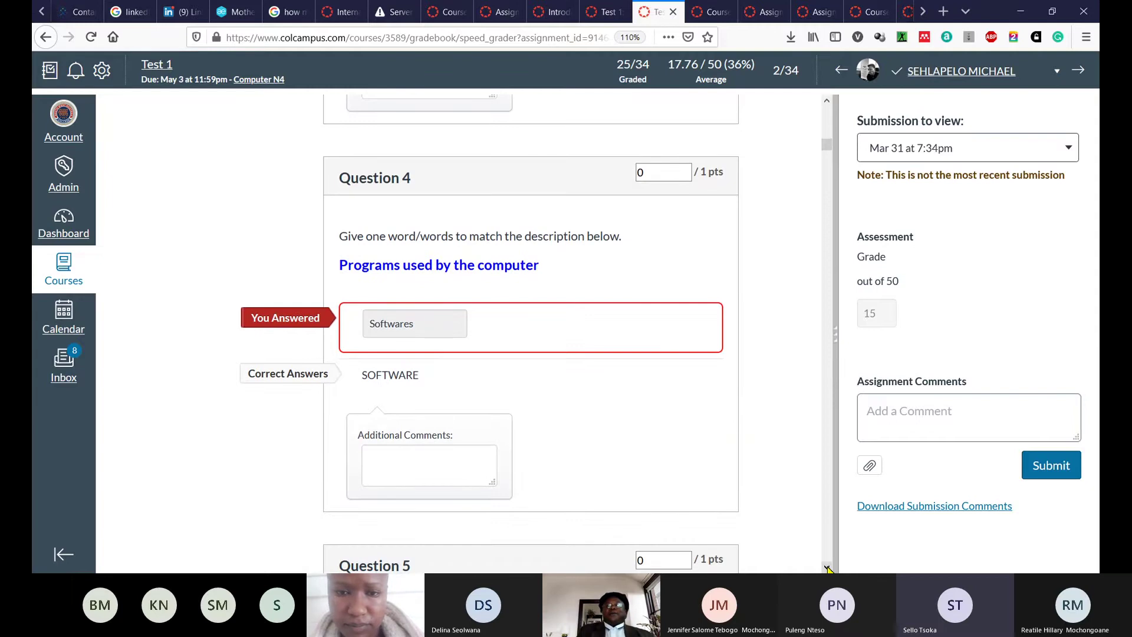
pyautogui.scroll(-1, 827, 568)
pyautogui.scroll(-1, 827, 567)
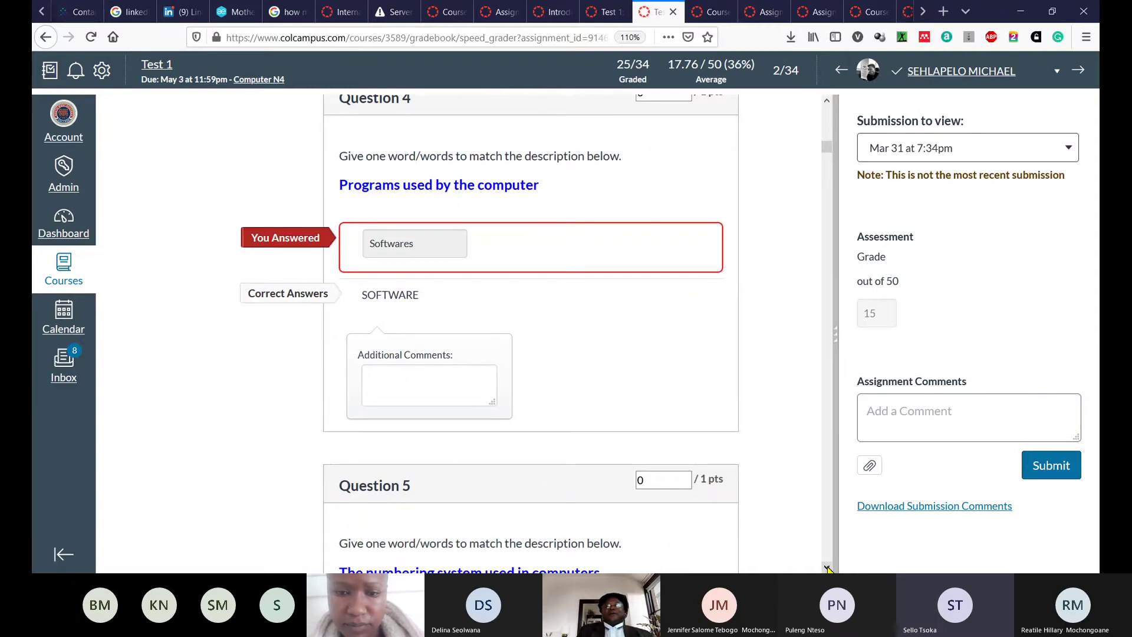
pyautogui.scroll(-6, 827, 568)
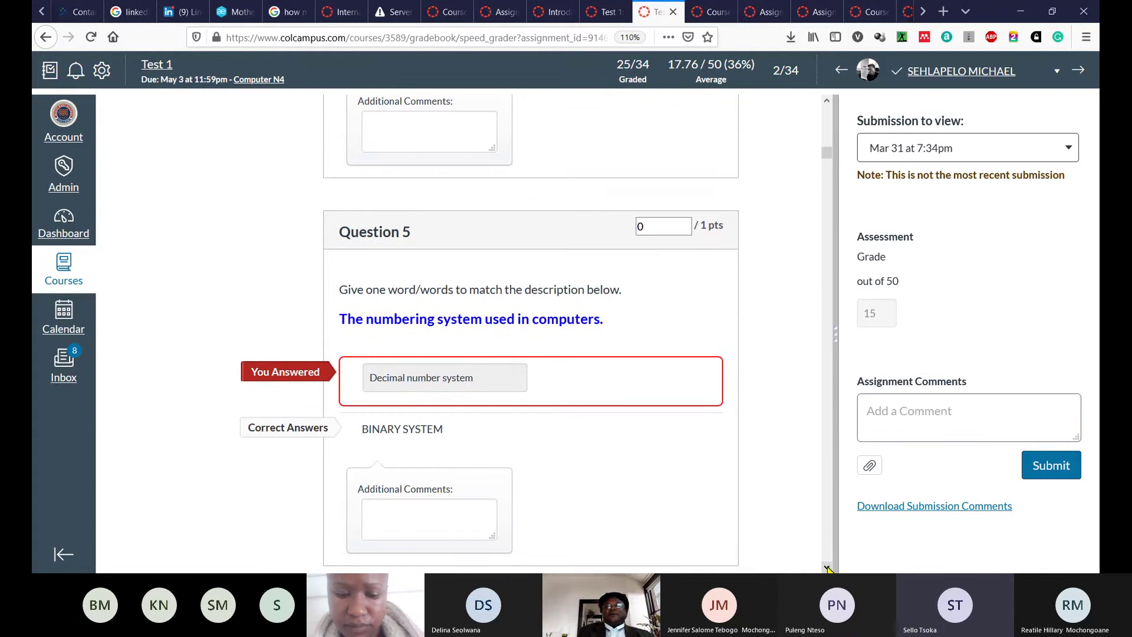
pyautogui.scroll(-2, 826, 567)
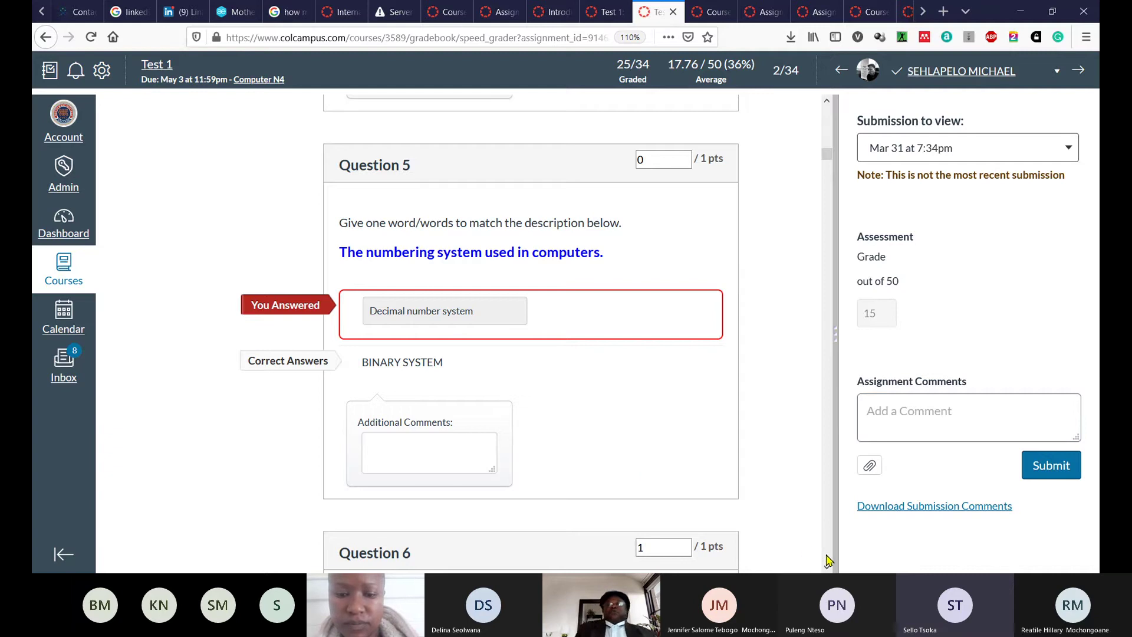
# - Write the overall assignment comment "Good attempt but please study section on computer programs" for the student's submission
pyautogui.scroll(-20, 828, 560)
pyautogui.scroll(-7, 828, 560)
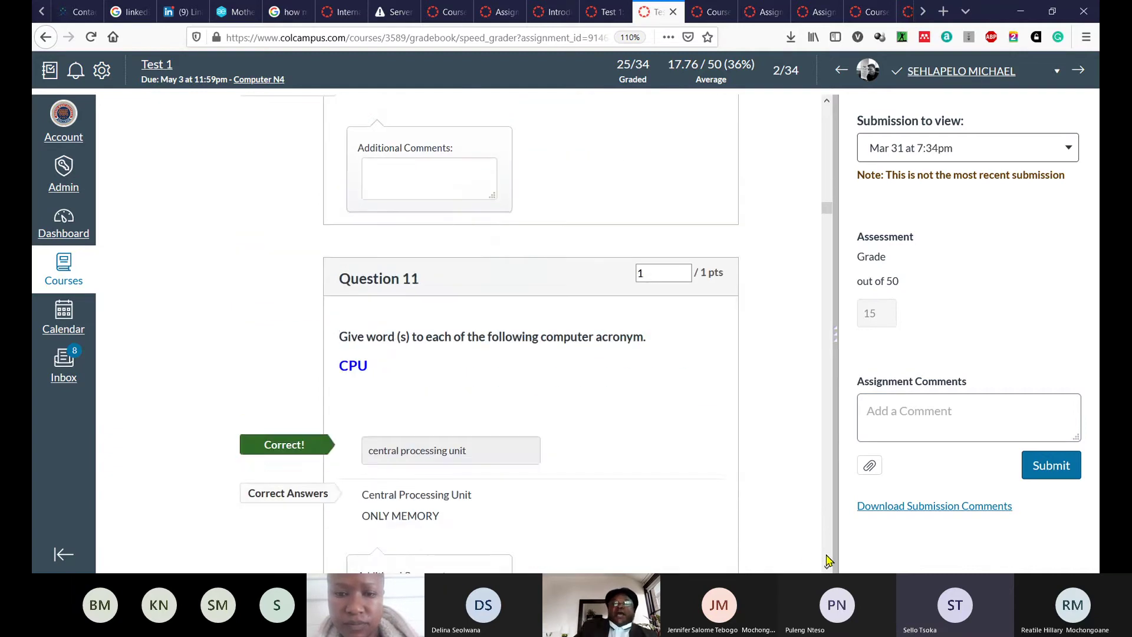
pyautogui.scroll(-20, 829, 560)
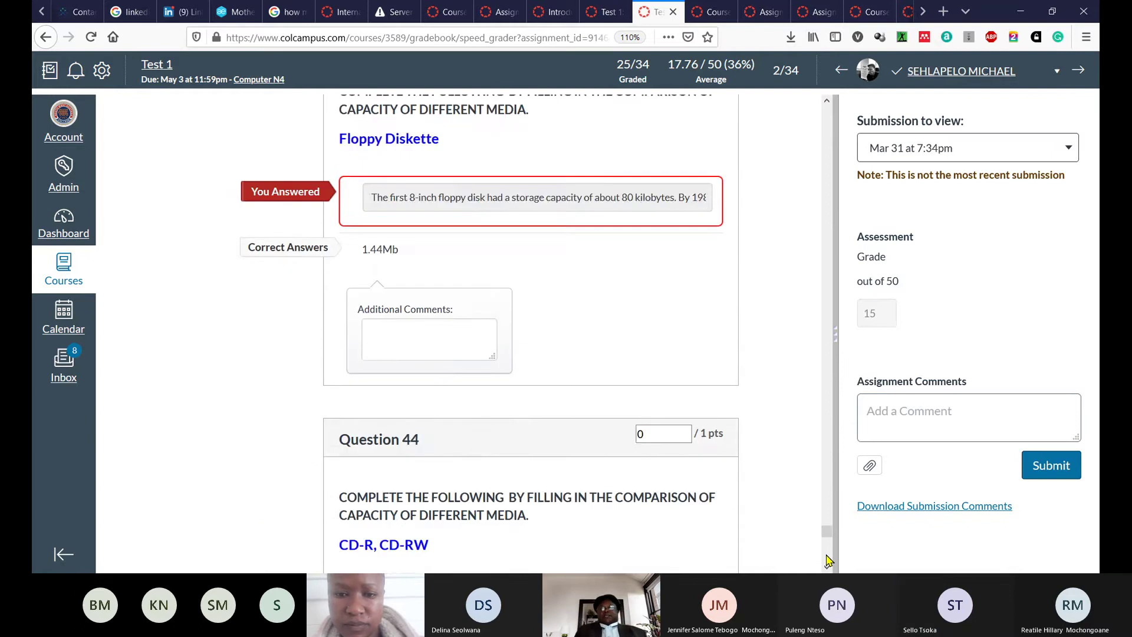
pyautogui.scroll(-10, 828, 560)
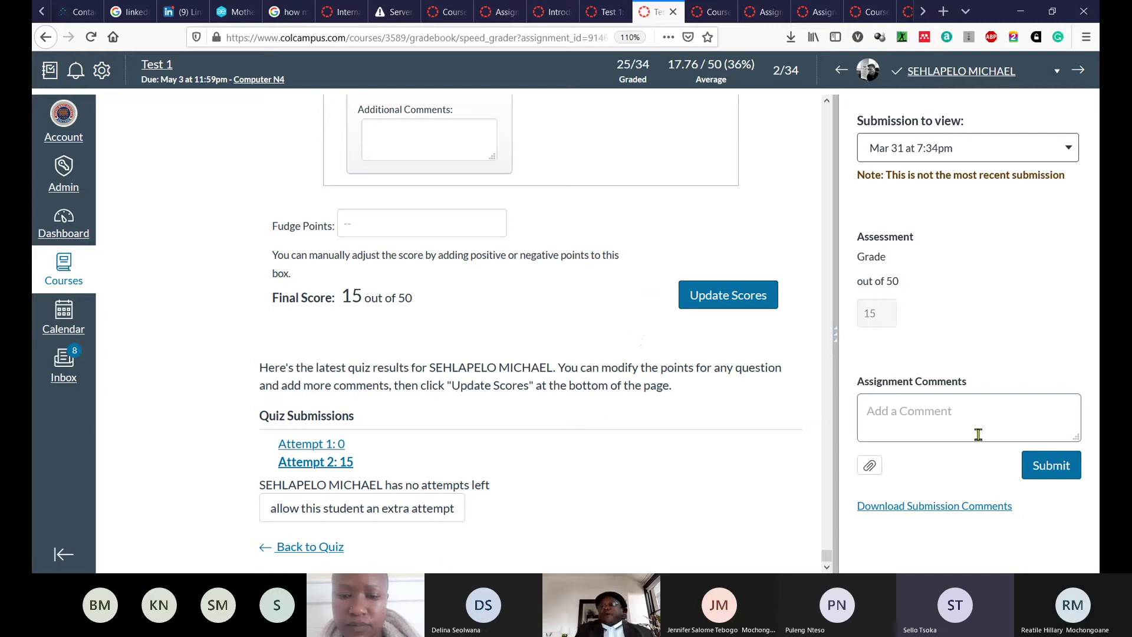
pyautogui.click(913, 419)
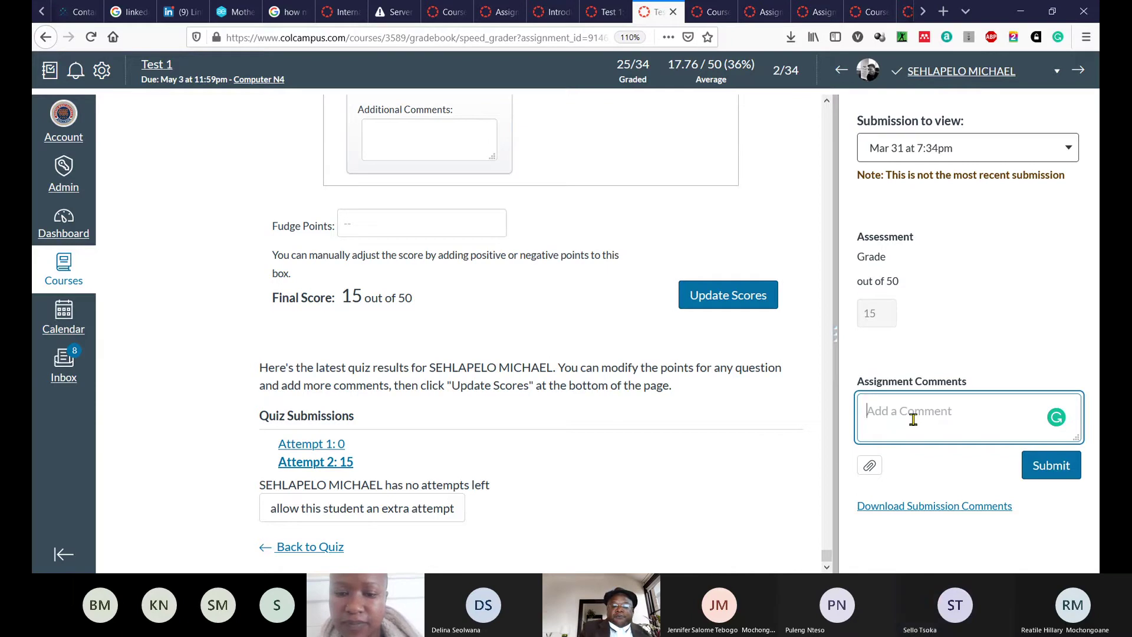
pyautogui.write('Good')
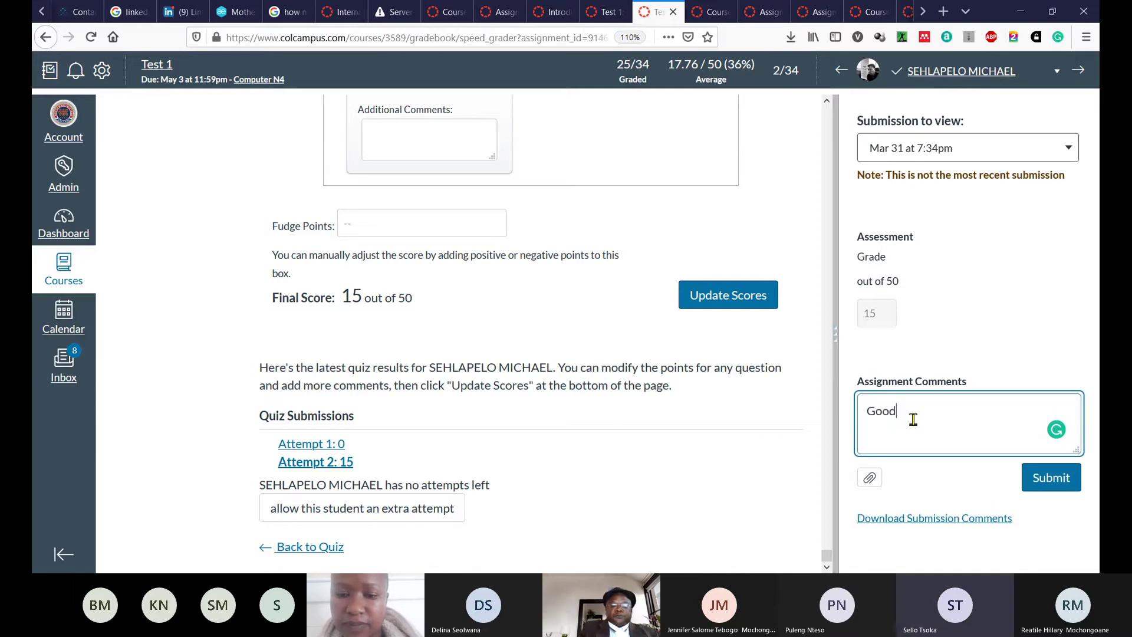
pyautogui.write(' attem')
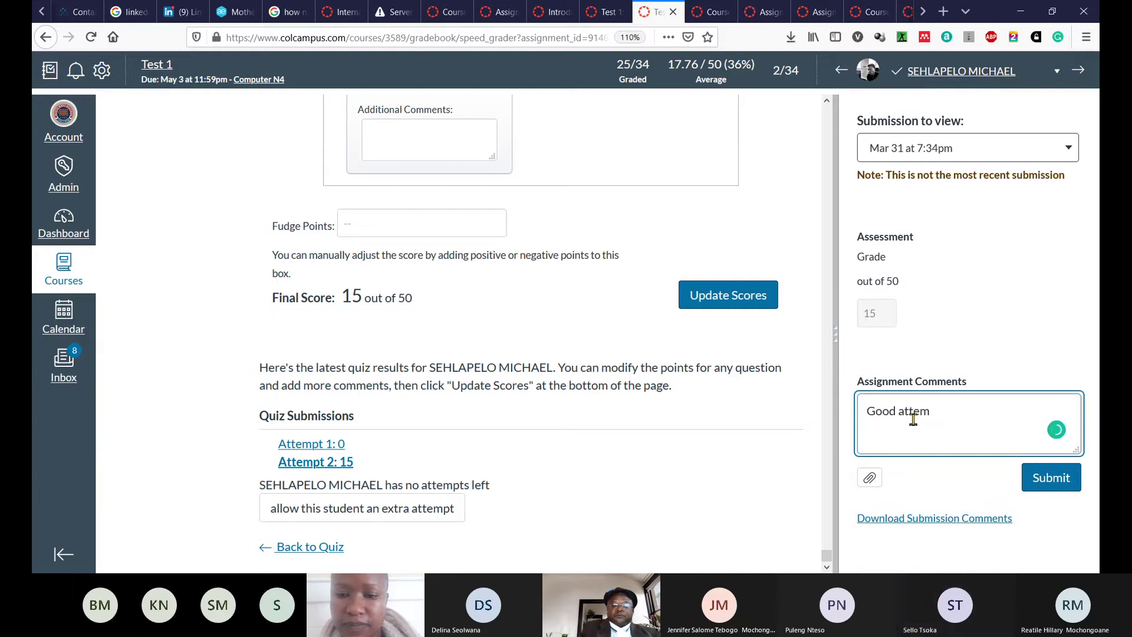
pyautogui.write('pt n')
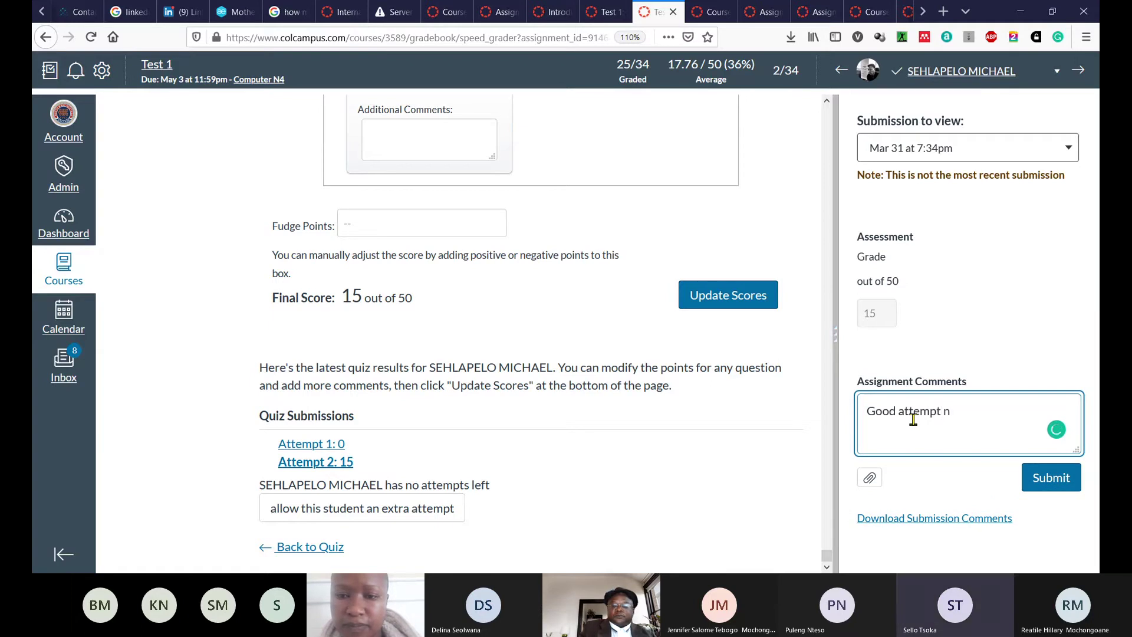
pyautogui.press('BackSpace')
pyautogui.write('but ')
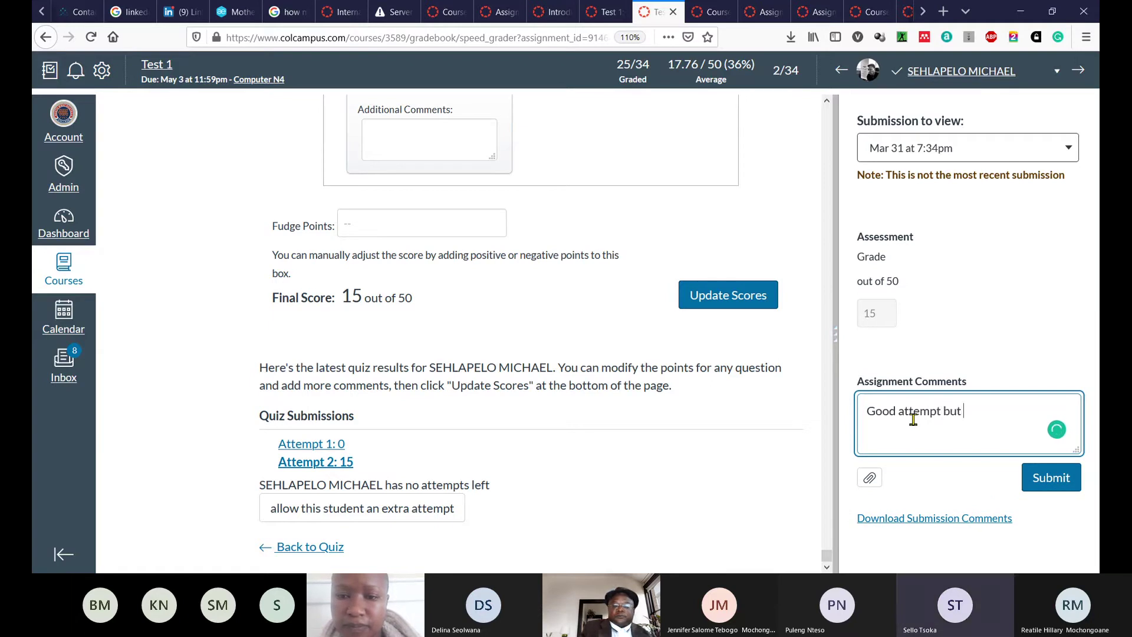
pyautogui.write('please')
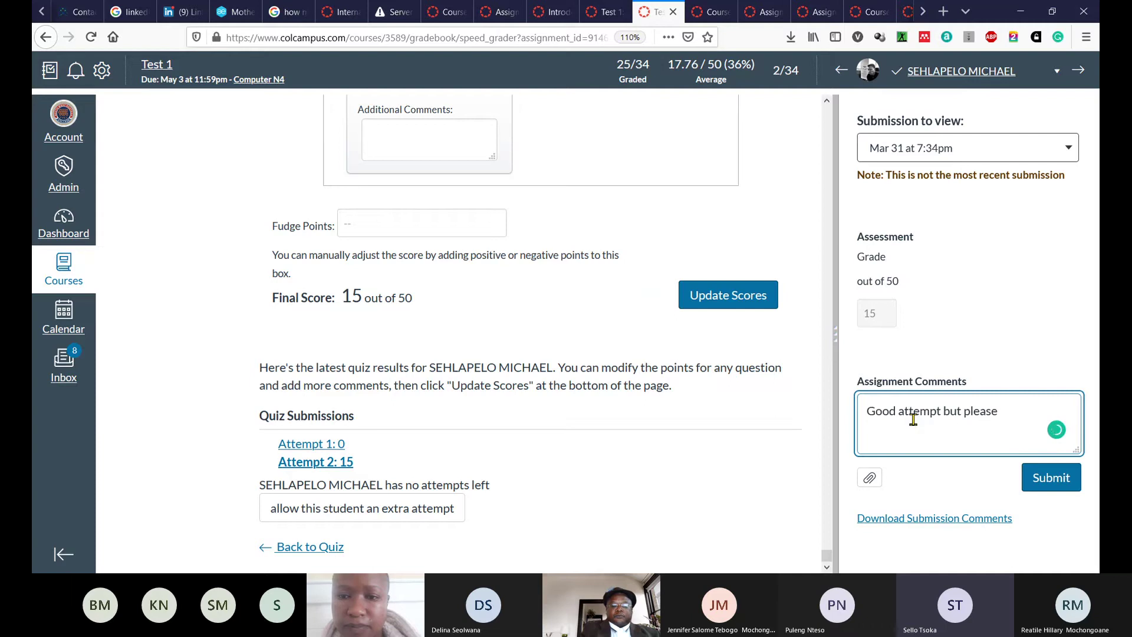
pyautogui.write(' study sectio')
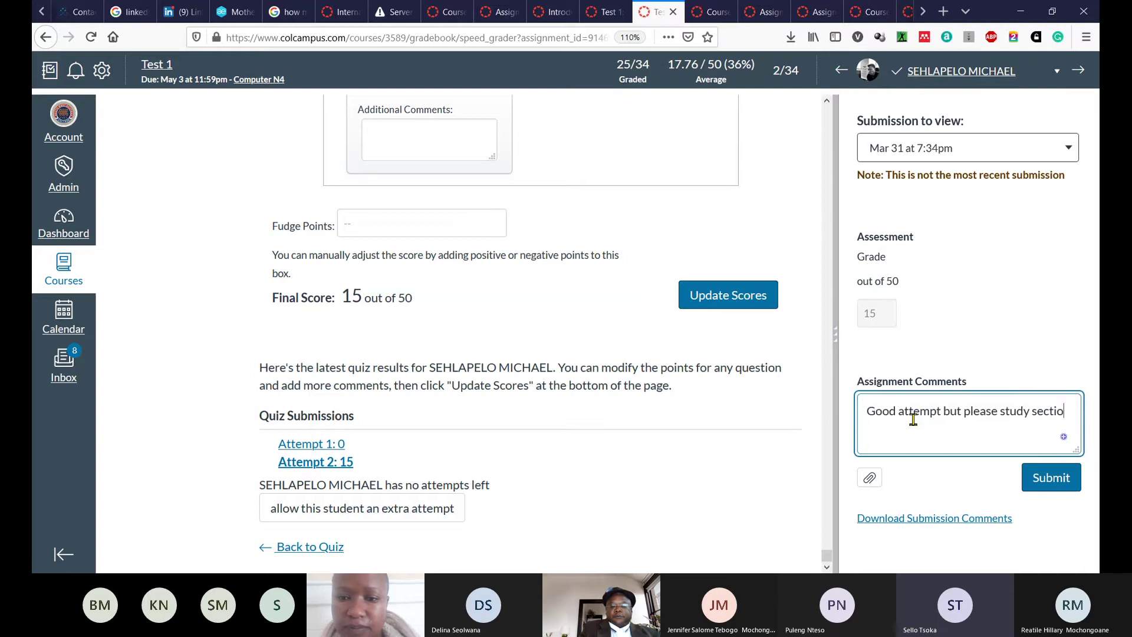
pyautogui.write('n on')
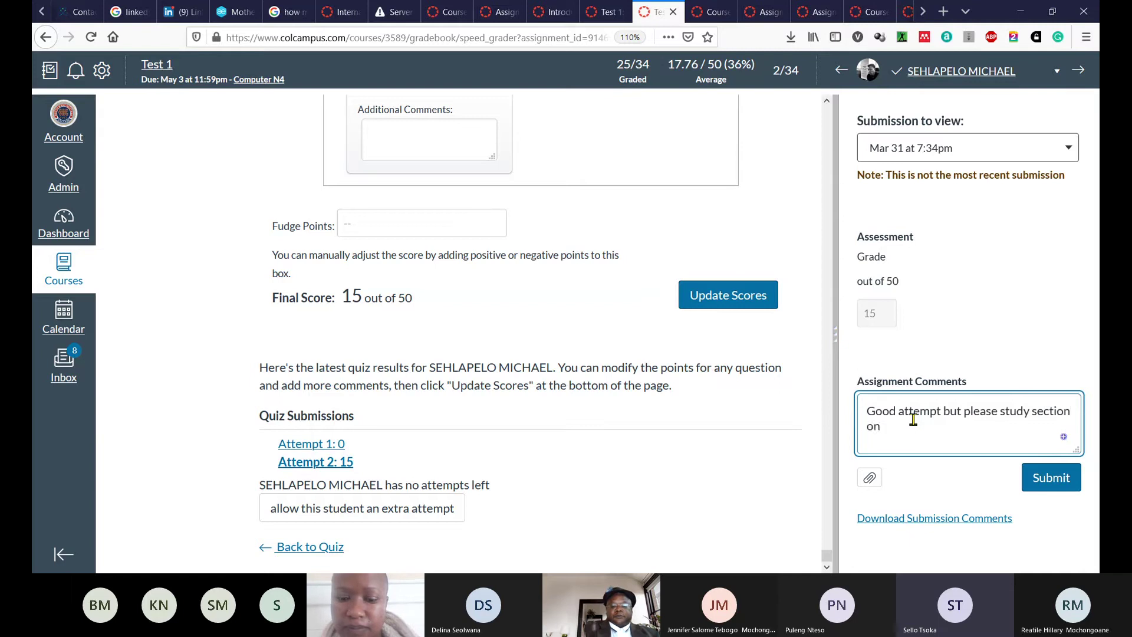
pyautogui.write(' comp')
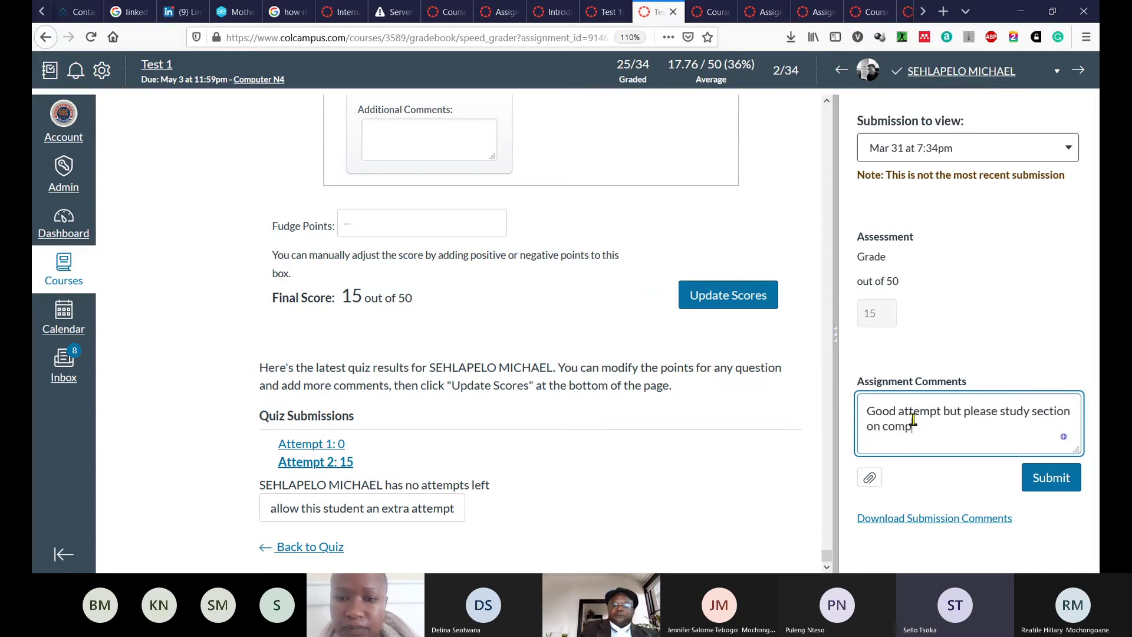
pyautogui.write('uter ')
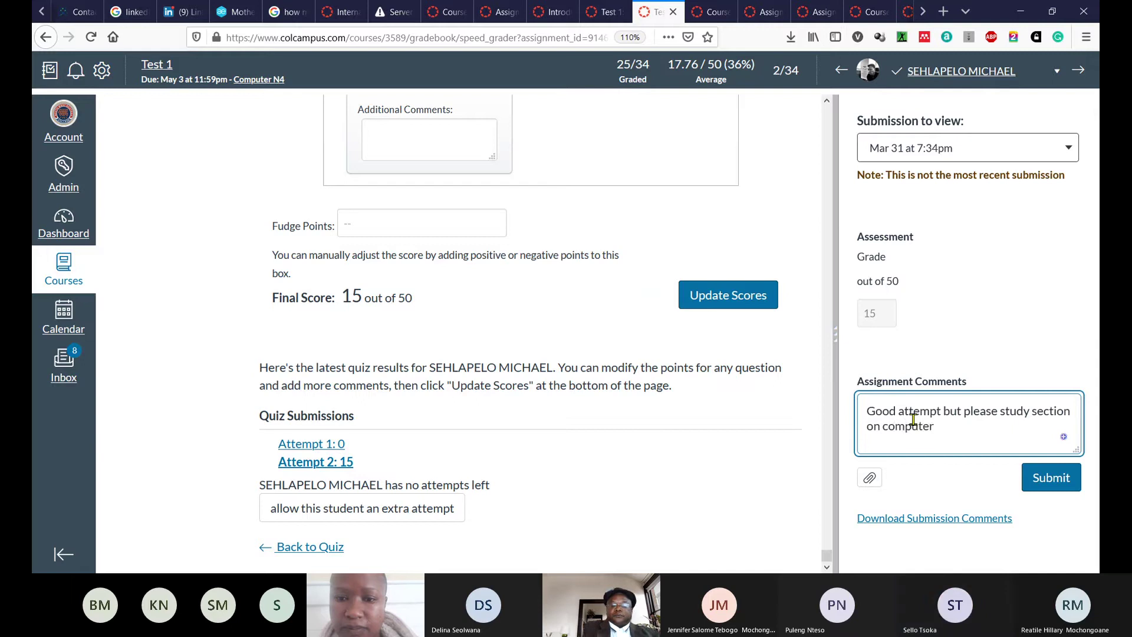
pyautogui.write('programs')
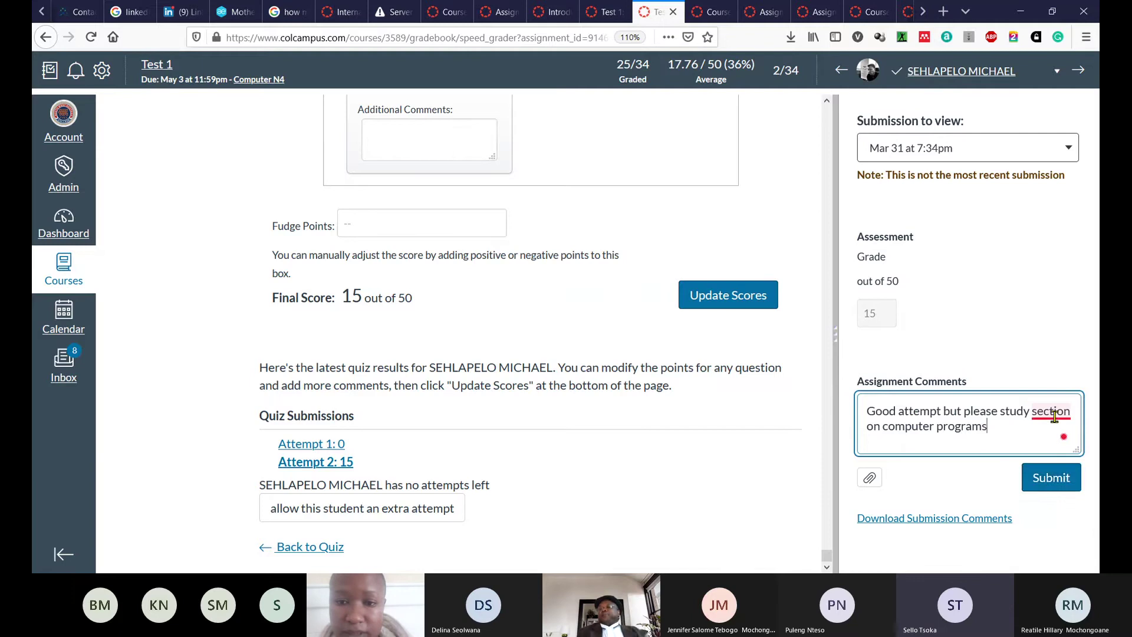
pyautogui.moveTo(1050, 413)
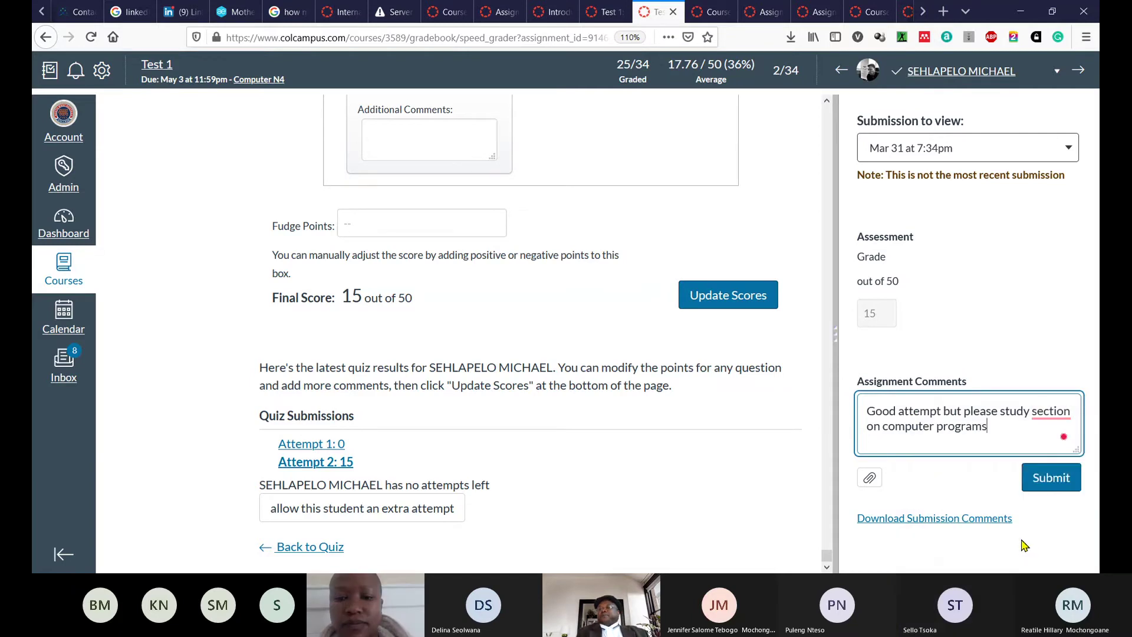
# - Submit the overall assignment comment on the student's submission and delete the submitted comment again
pyautogui.click(1058, 482)
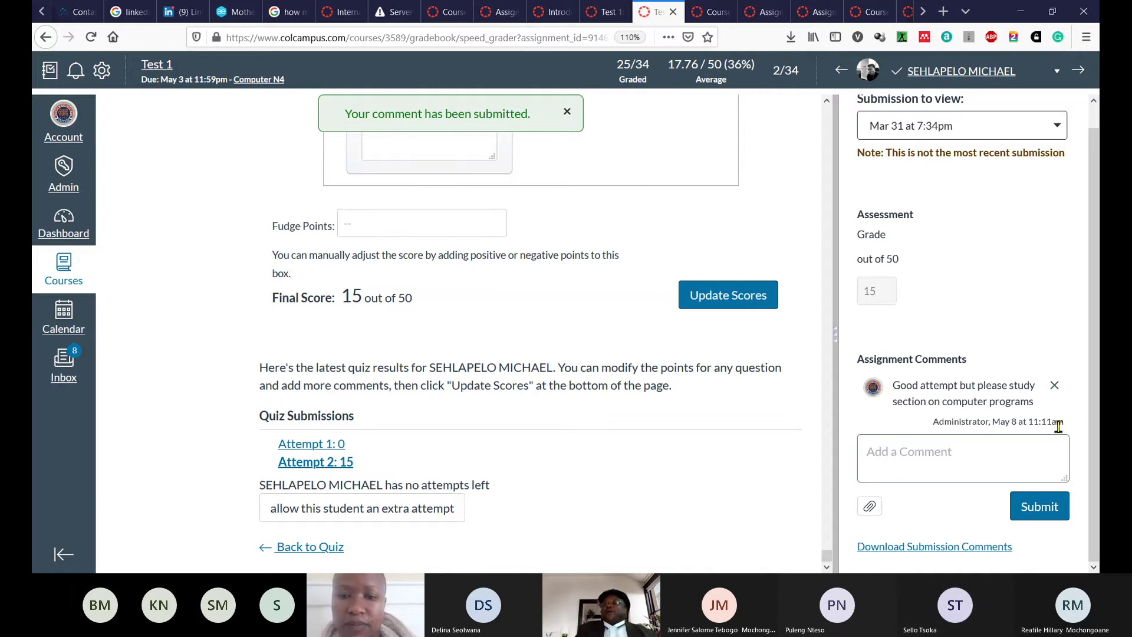
pyautogui.click(1056, 387)
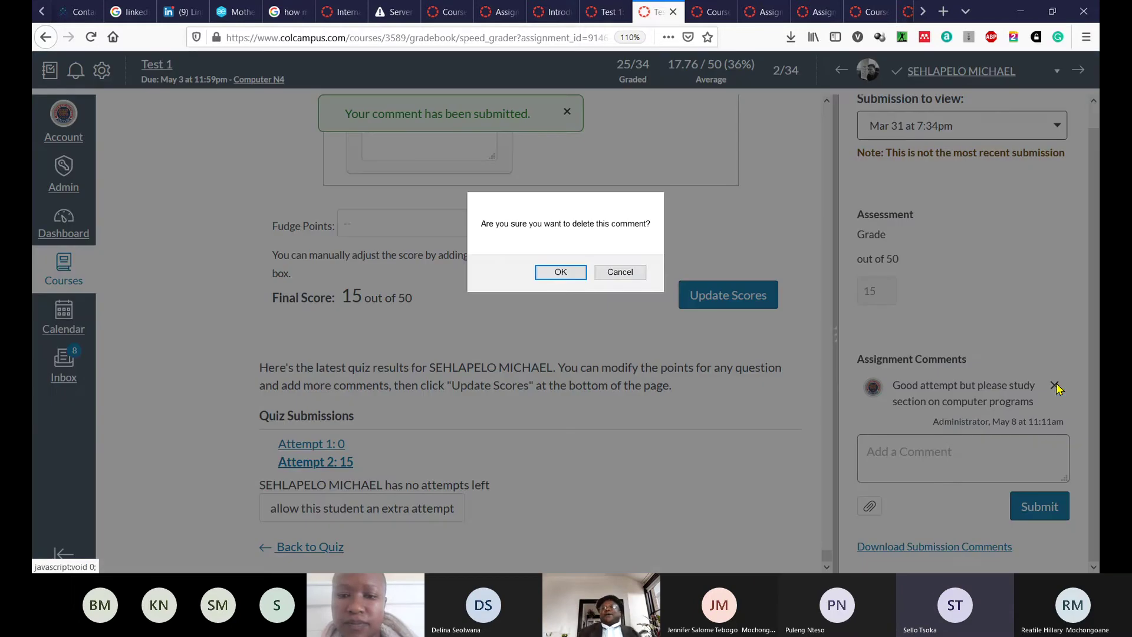
pyautogui.click(560, 271)
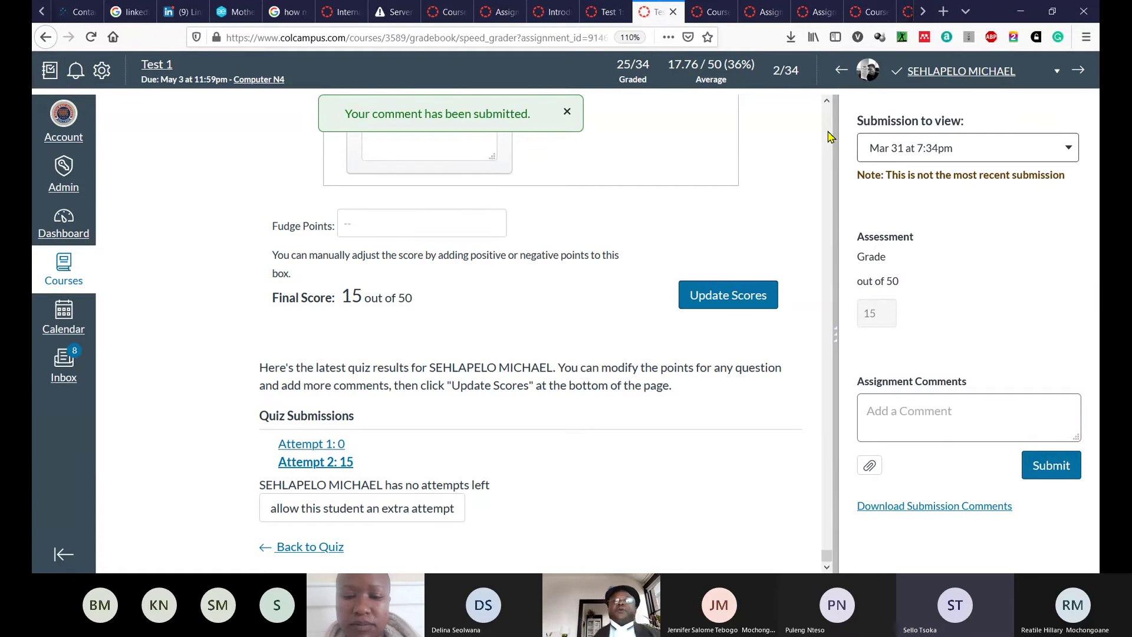
# - Open the course gradebook and switch the section shown to S2 2018 and back to S1 2021 D
pyautogui.click(48, 71)
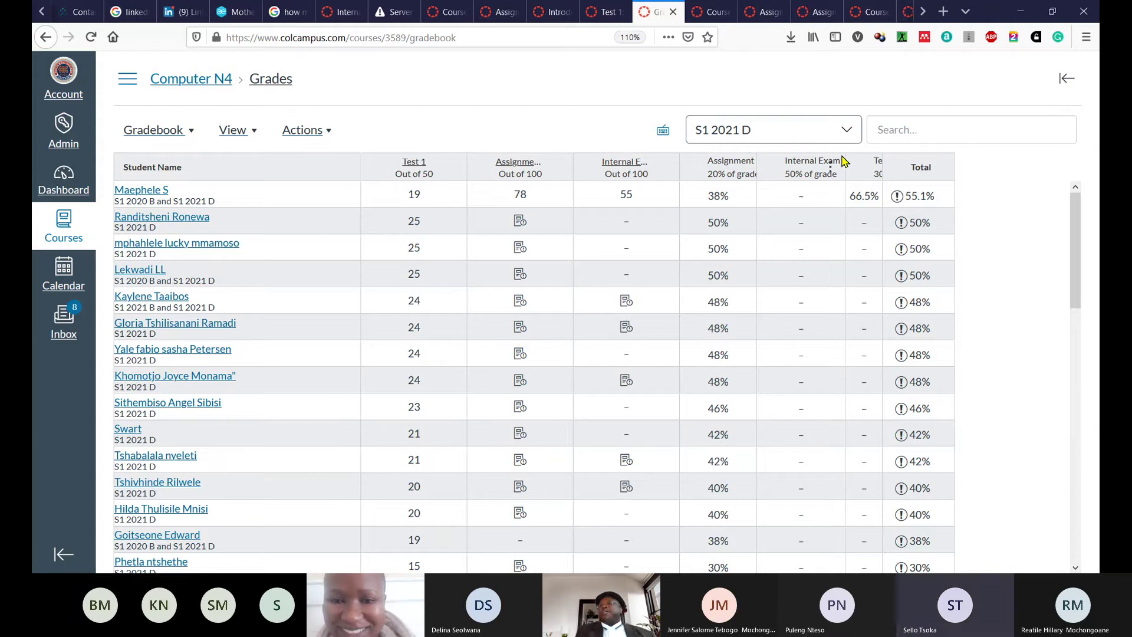
pyautogui.click(851, 133)
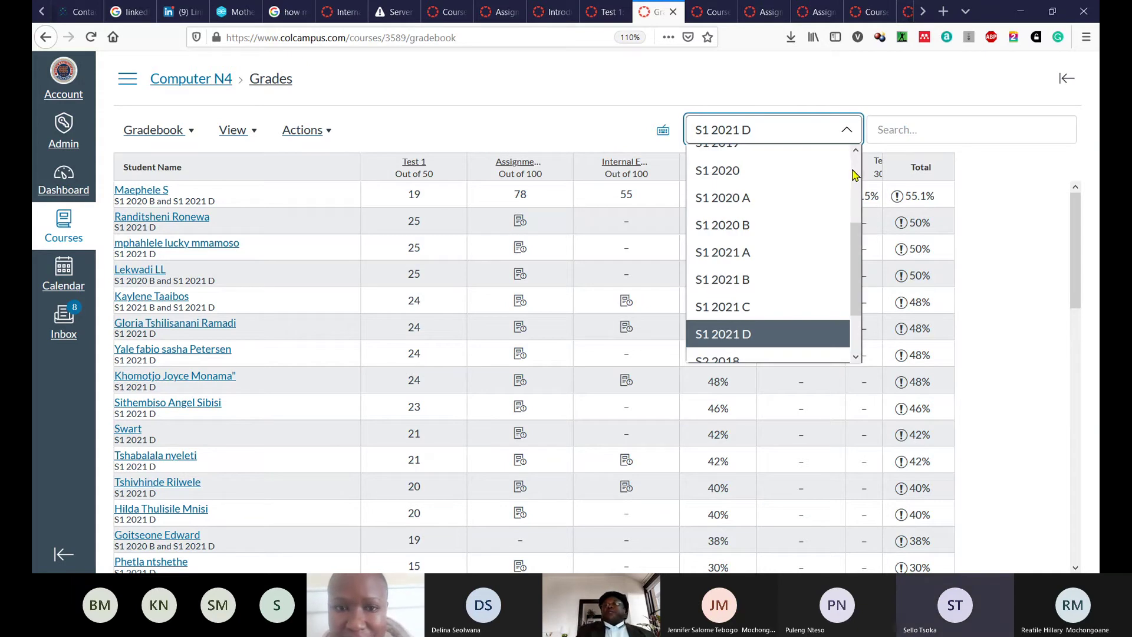
pyautogui.scroll(3, 856, 155)
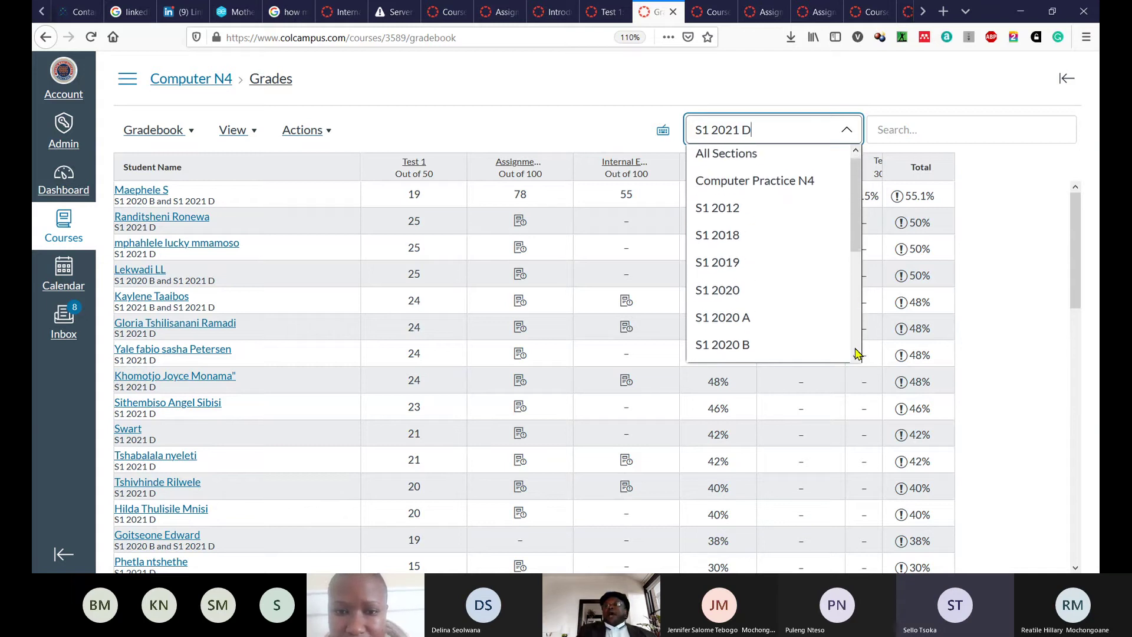
pyautogui.scroll(-3, 856, 353)
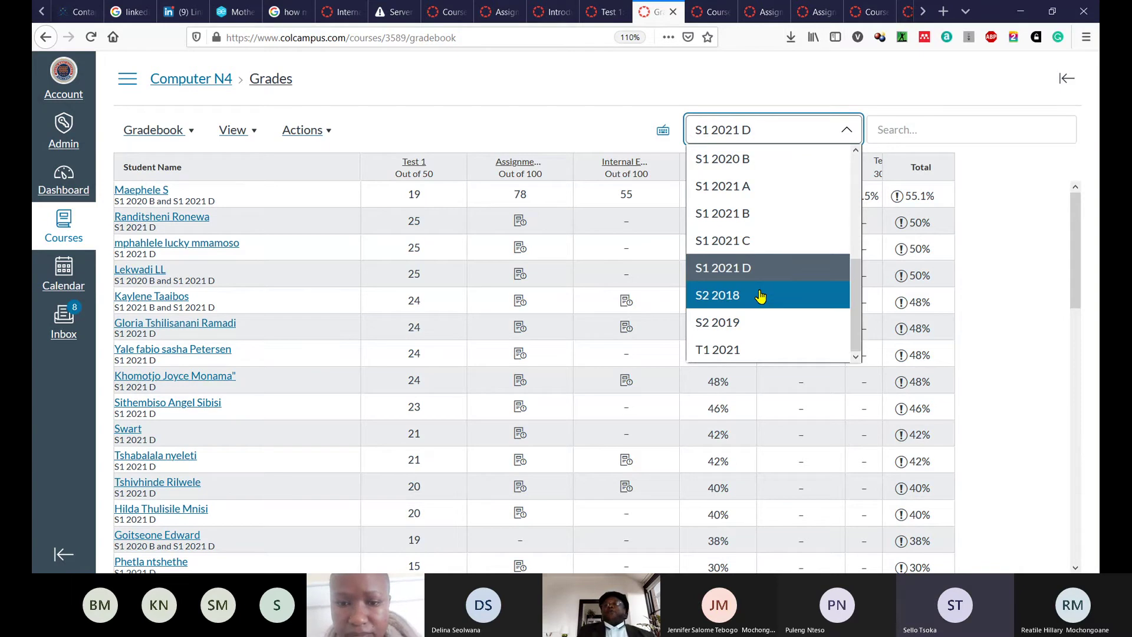
pyautogui.press('Escape')
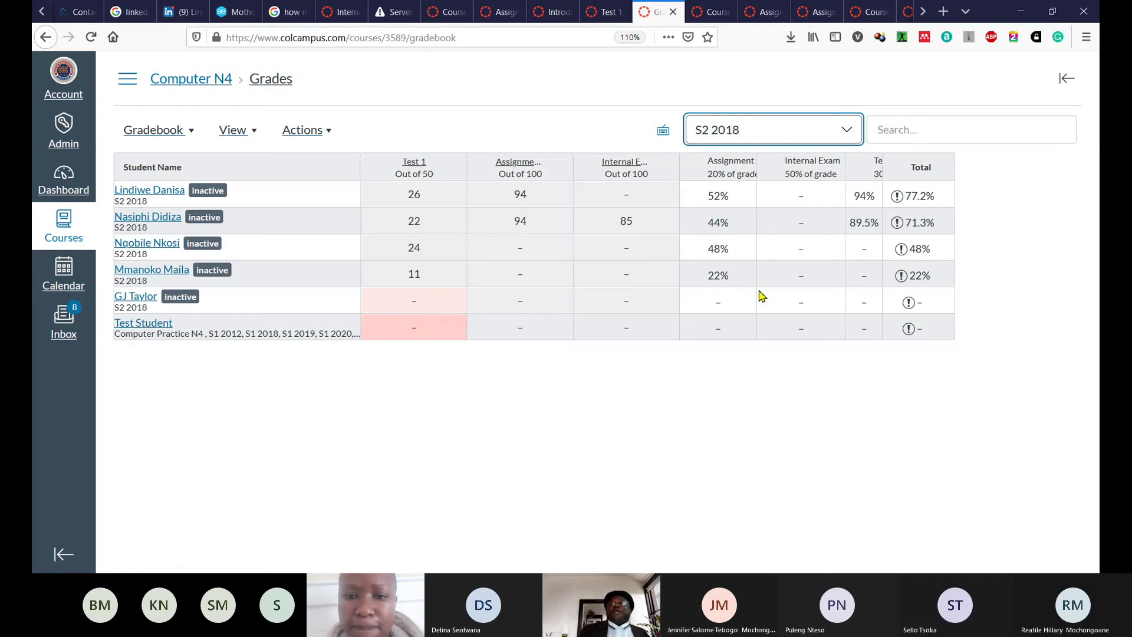
pyautogui.click(847, 131)
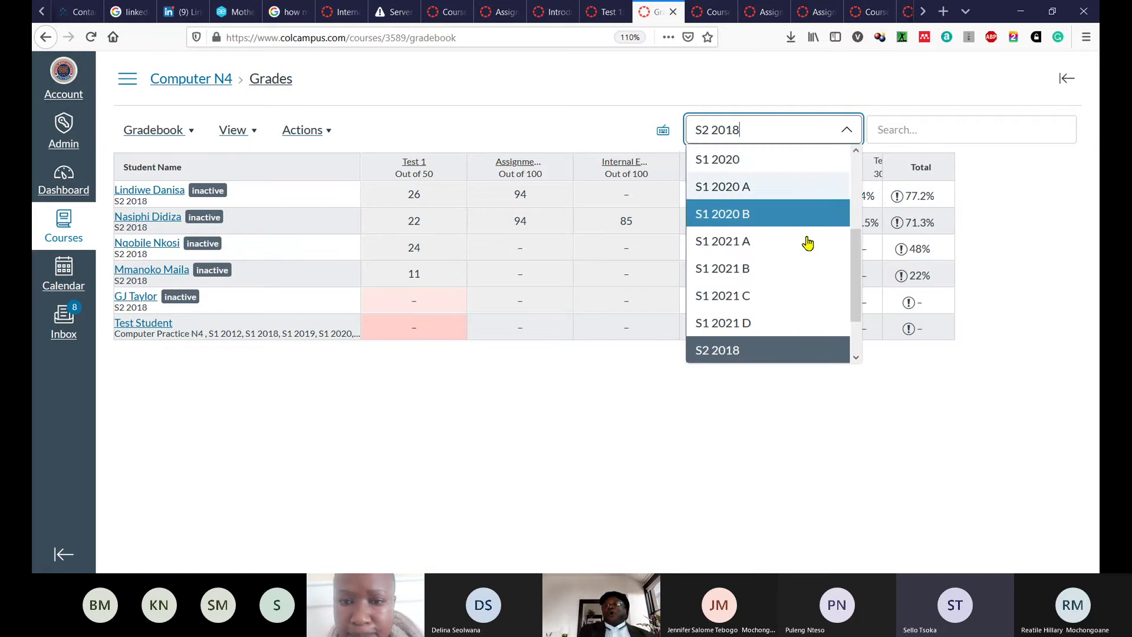
pyautogui.click(778, 320)
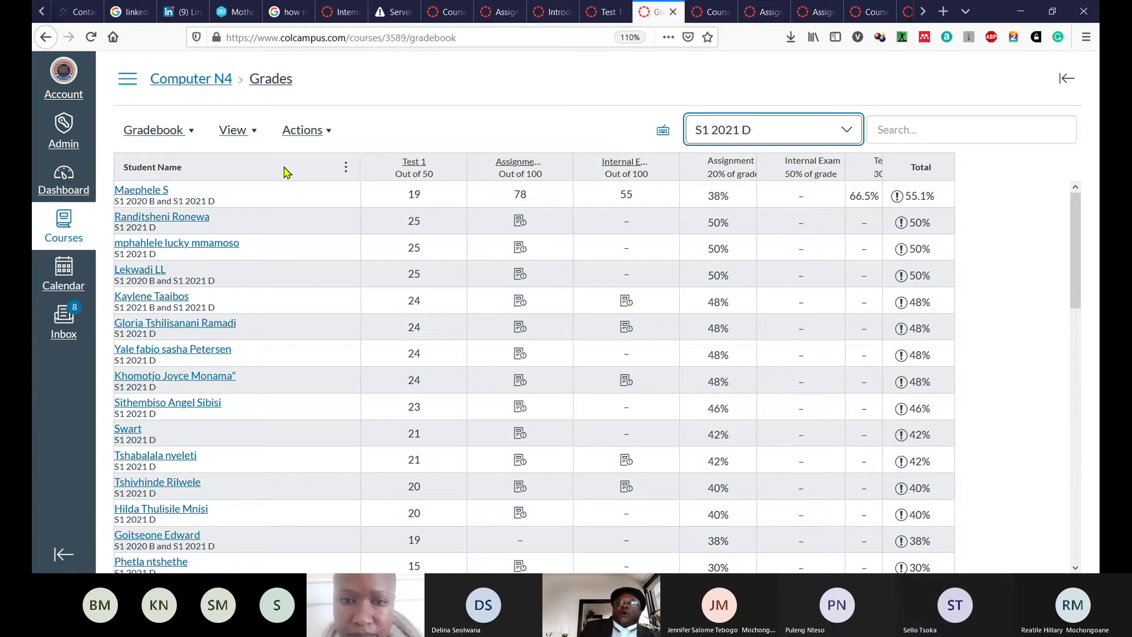
# - Turn the gradebook's Sections filter off and back on
pyautogui.click(253, 133)
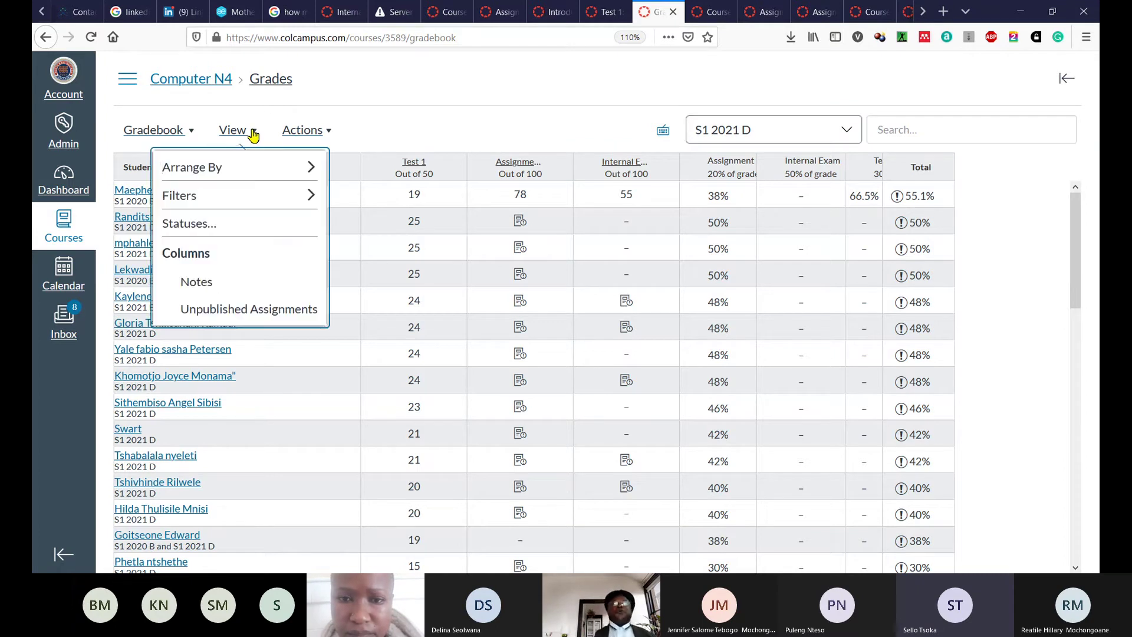
pyautogui.click(242, 172)
pyautogui.moveTo(244, 196)
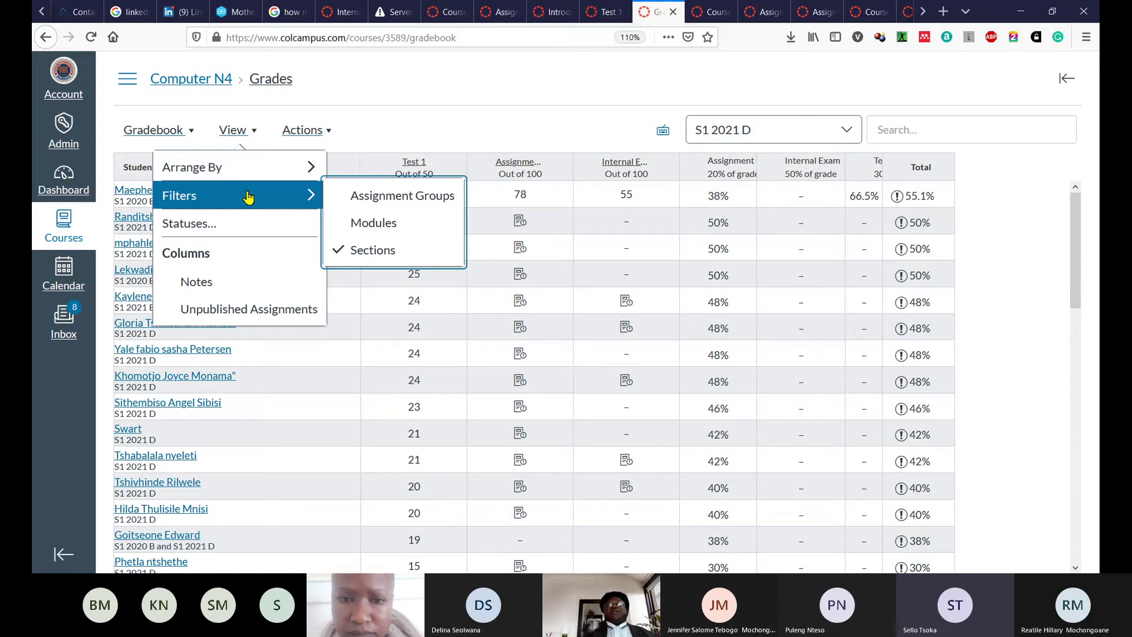
pyautogui.click(357, 255)
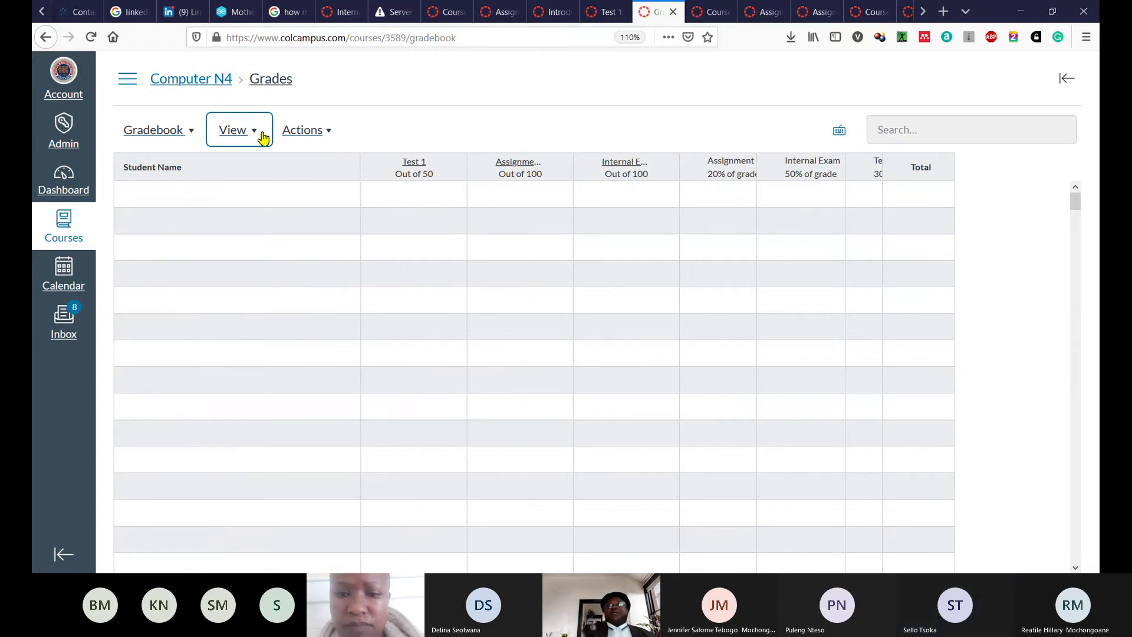
pyautogui.click(254, 134)
pyautogui.moveTo(263, 197)
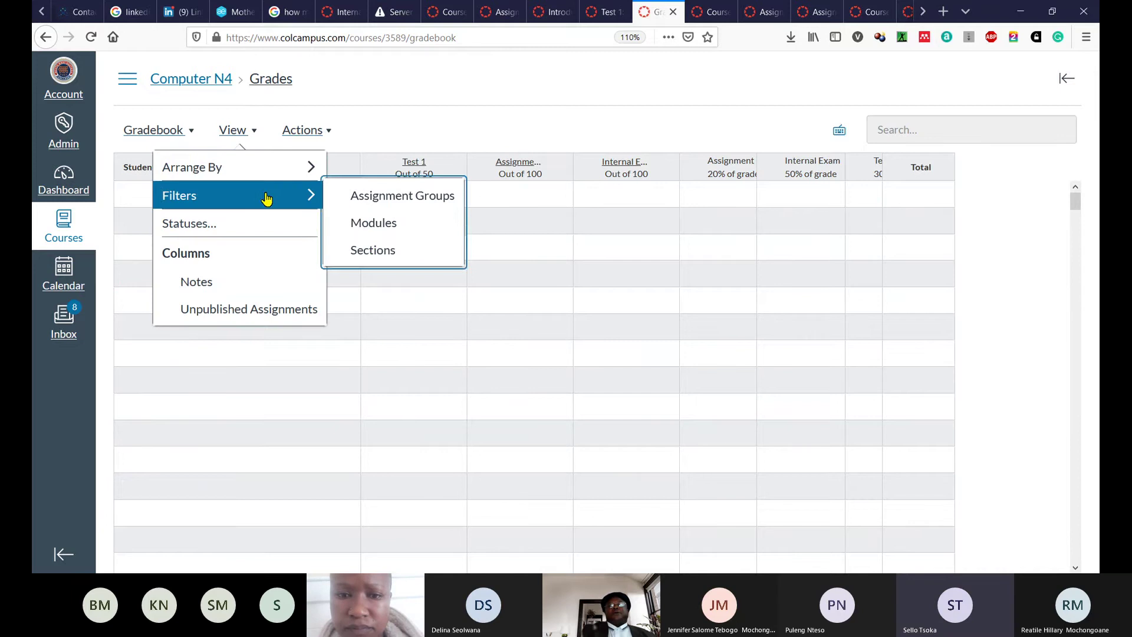
pyautogui.click(370, 253)
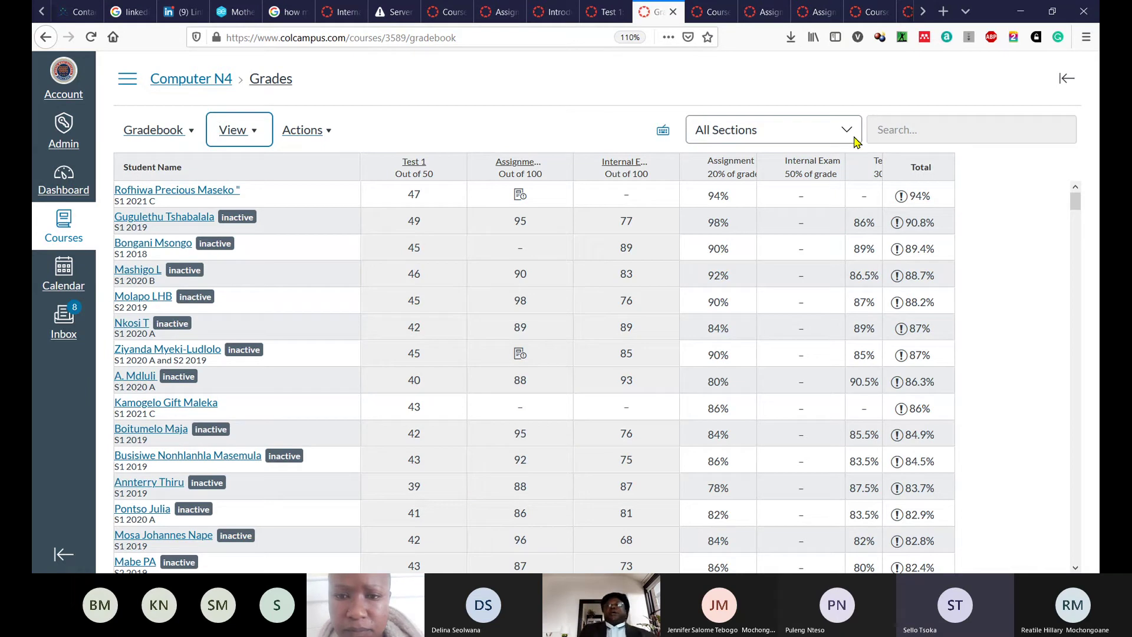
# - Limit the gradebook to the students of section S1 2021 D
pyautogui.click(850, 133)
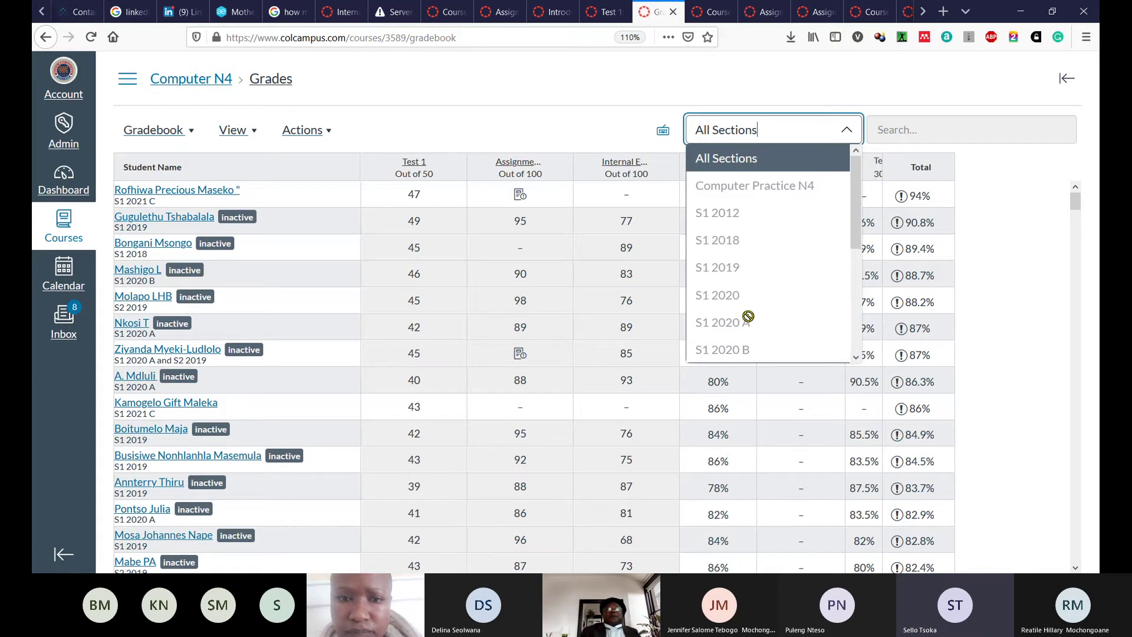
pyautogui.click(884, 128)
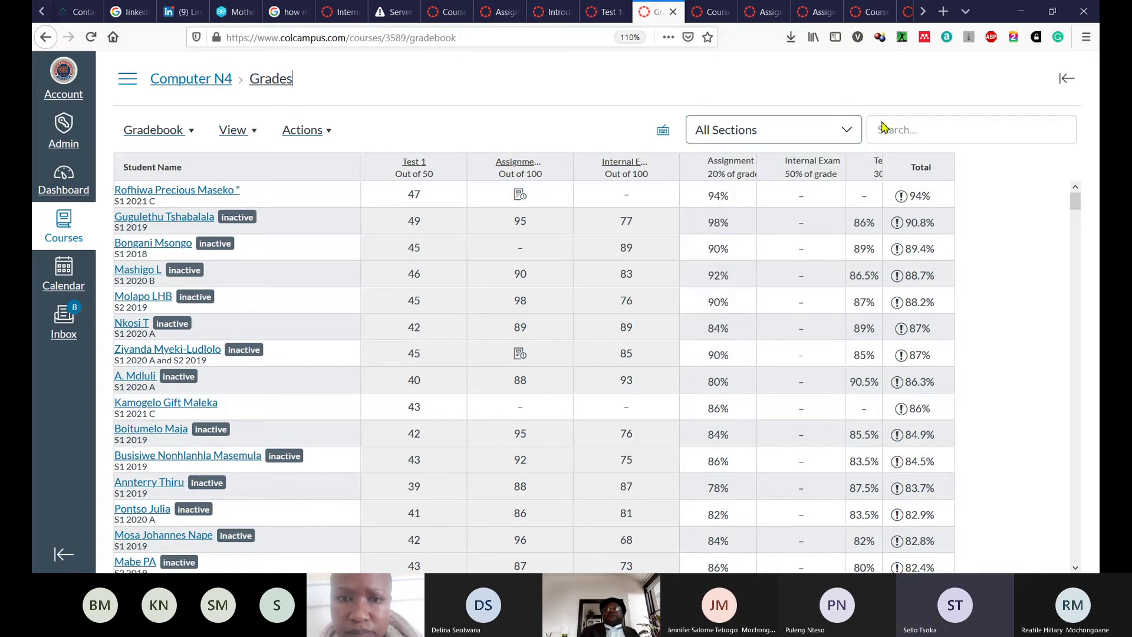
pyautogui.click(849, 132)
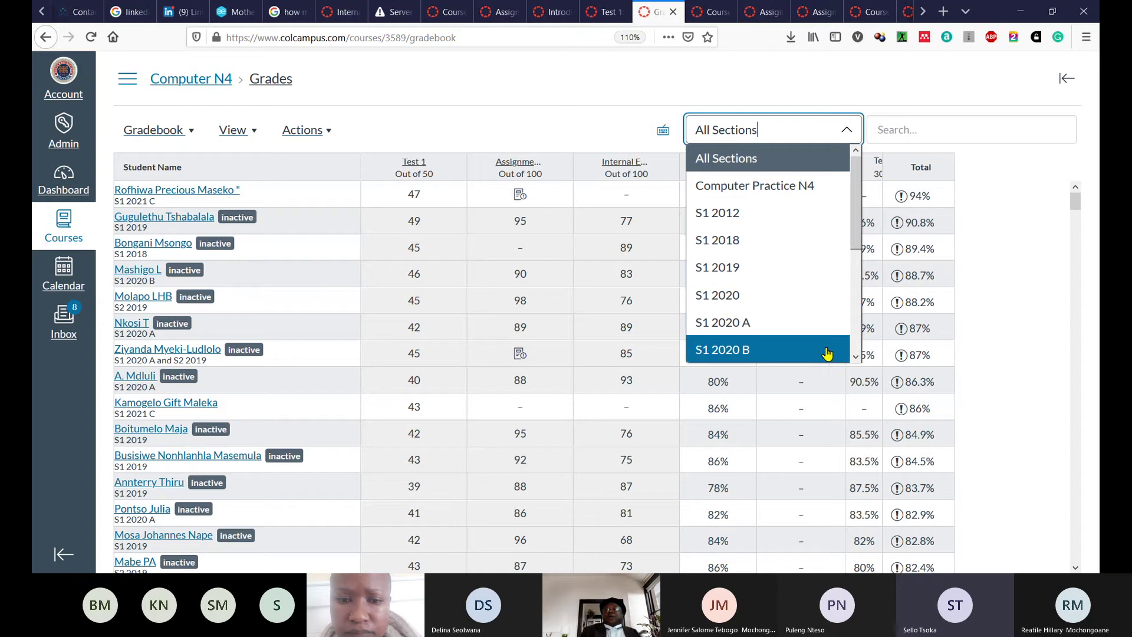
pyautogui.scroll(-3, 861, 343)
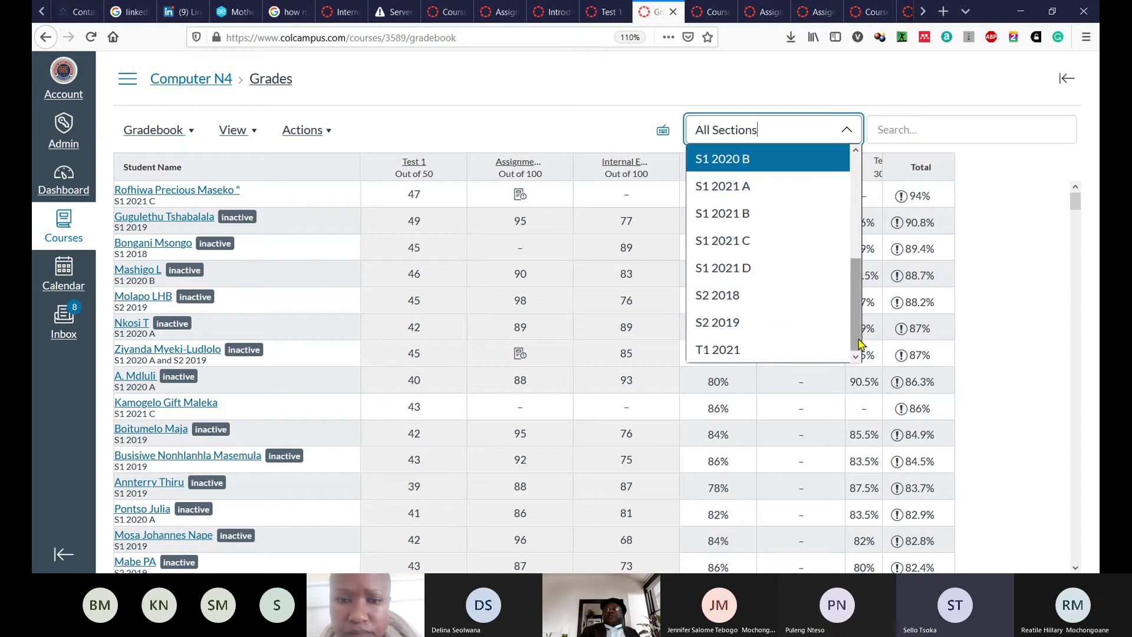
pyautogui.click(779, 278)
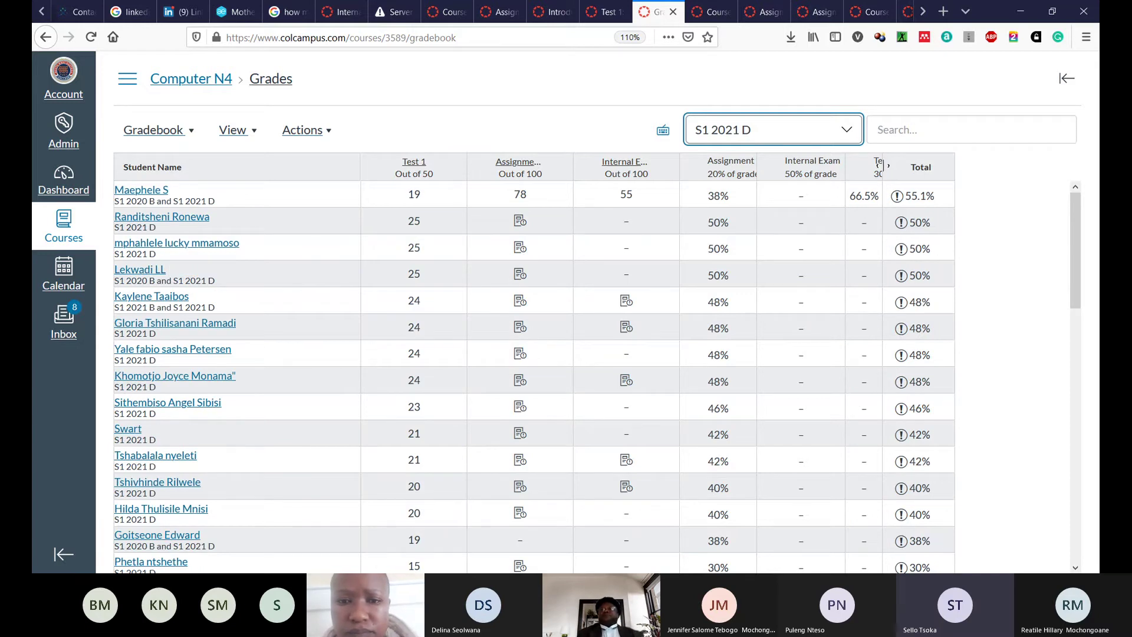
# - Widen the Test column until its full heading fits and show the warning note on the first student's Total
pyautogui.moveTo(879, 163); pyautogui.dragTo(932, 160)
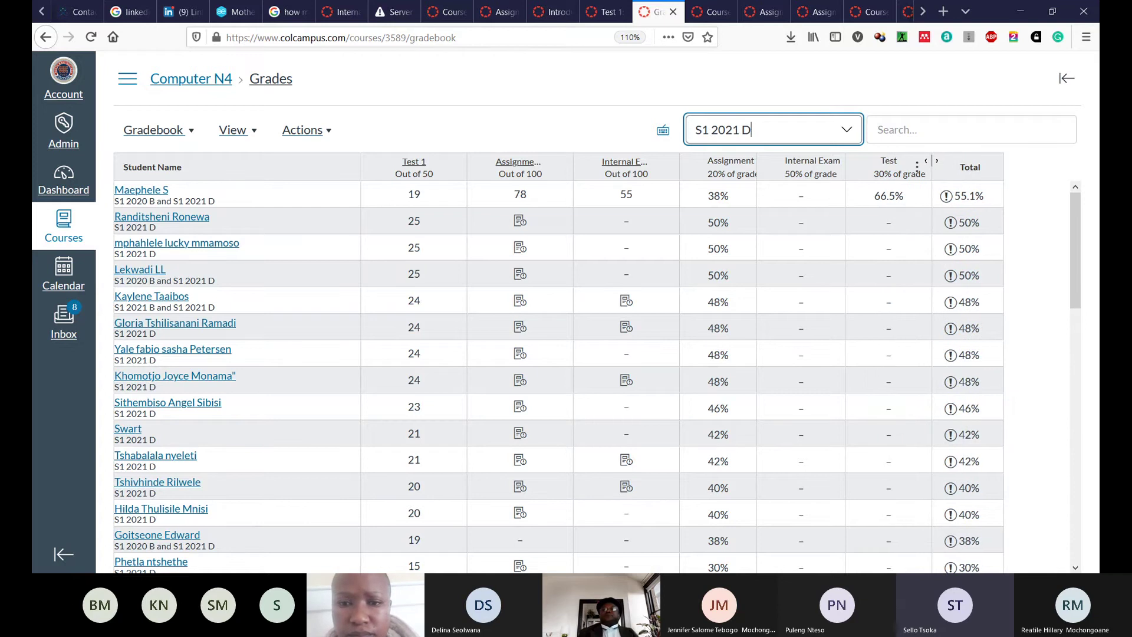
pyautogui.click(930, 162)
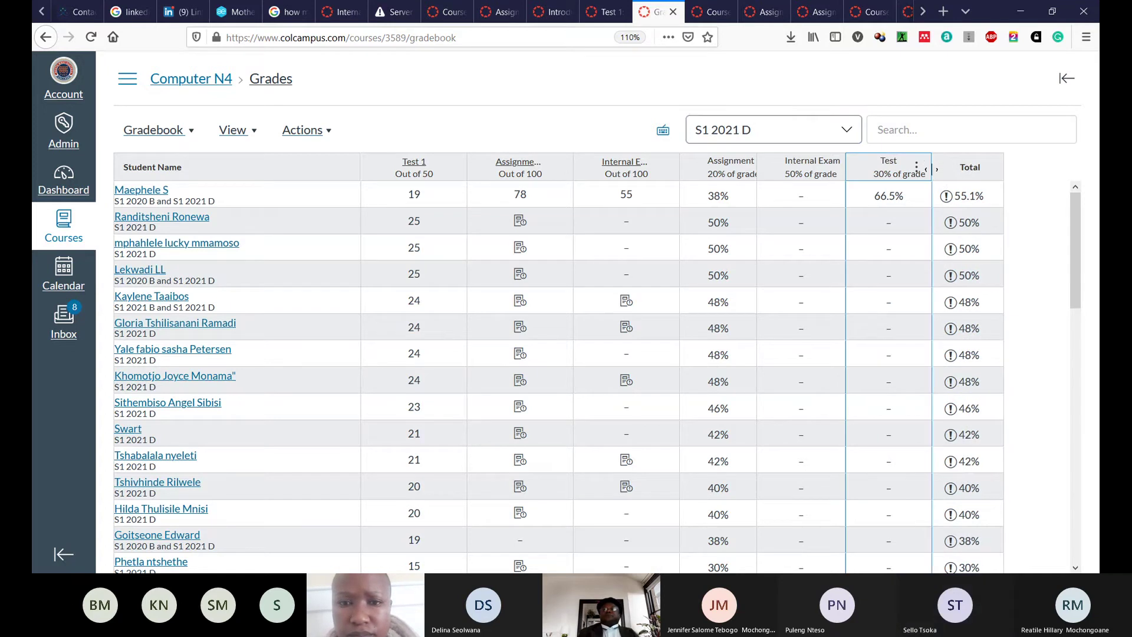
pyautogui.click(946, 201)
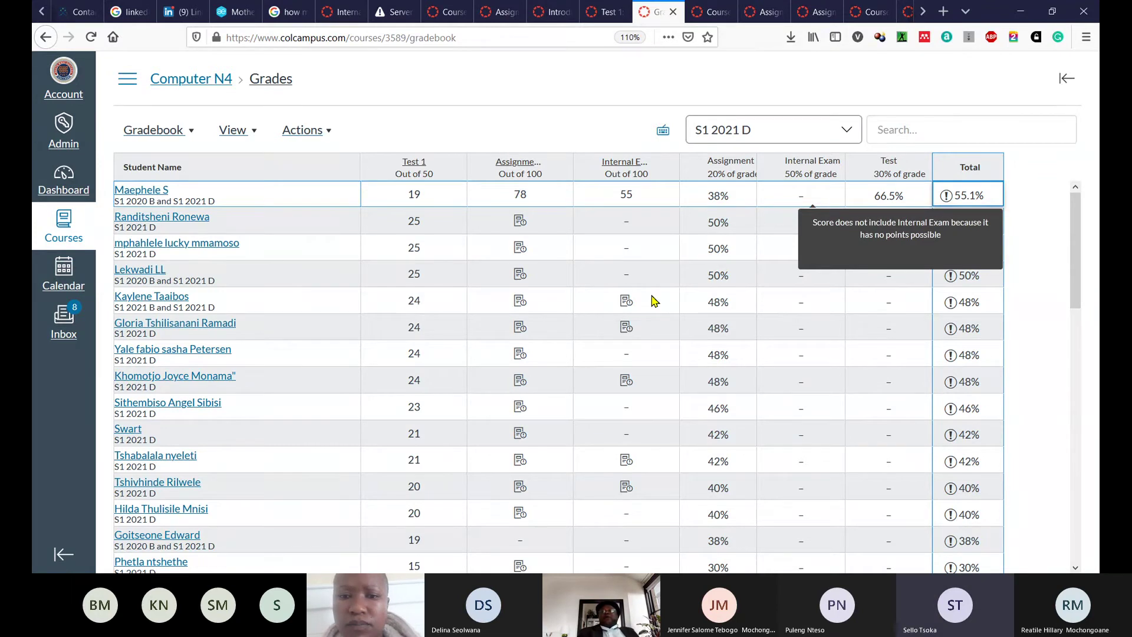
# - Start a message from the Internal Exam column to the students who haven't submitted yet
pyautogui.moveTo(660, 177)
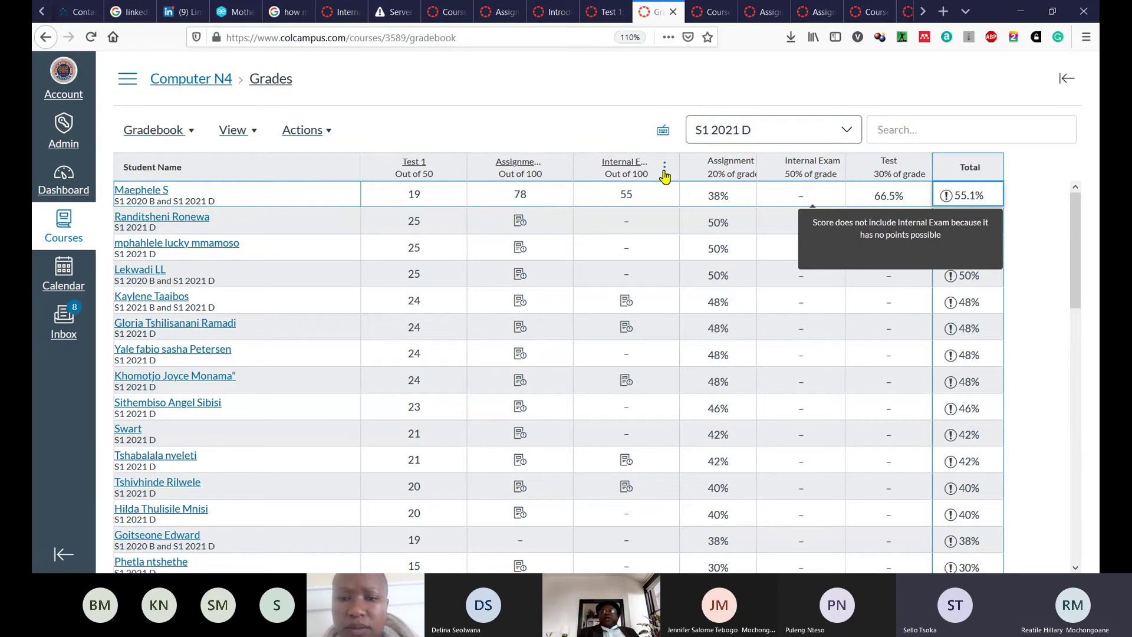
pyautogui.click(664, 172)
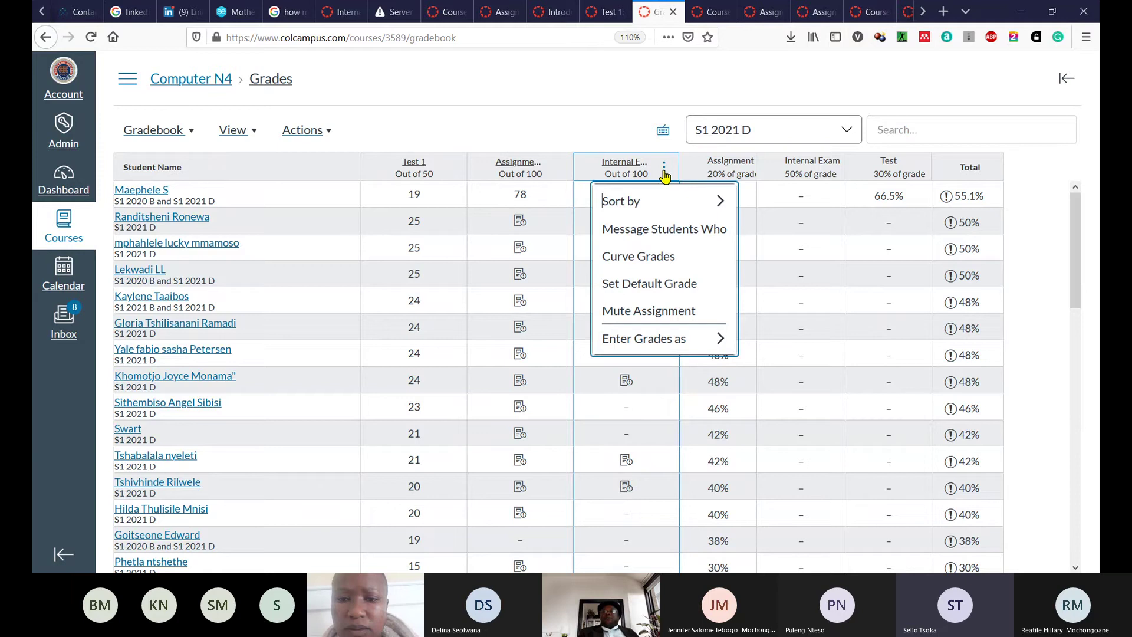
pyautogui.click(655, 234)
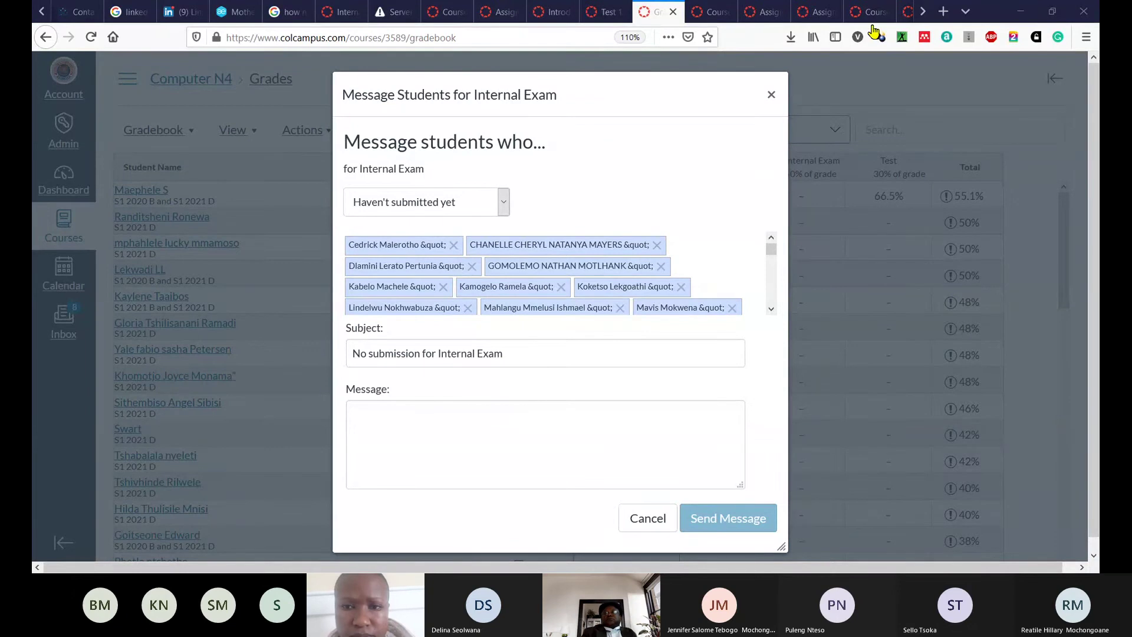
pyautogui.click(631, 200)
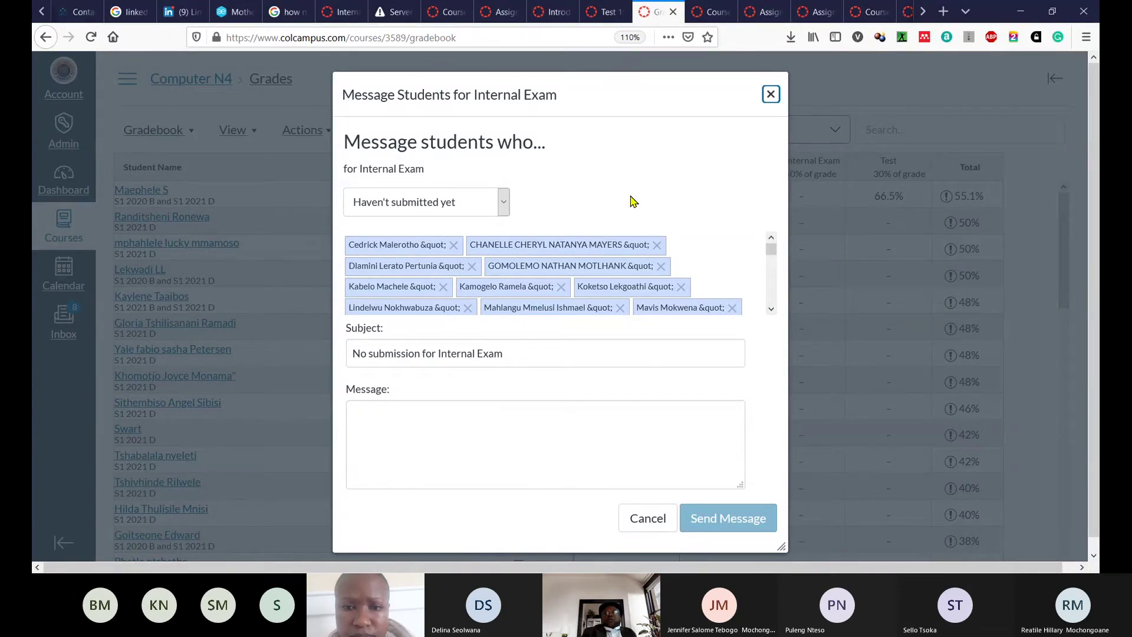
# - Send the message "All assessments are compulsory. Please do this assessment and any uncompleted assessments asap to ensure you are resulted by DHET"
pyautogui.click(381, 434)
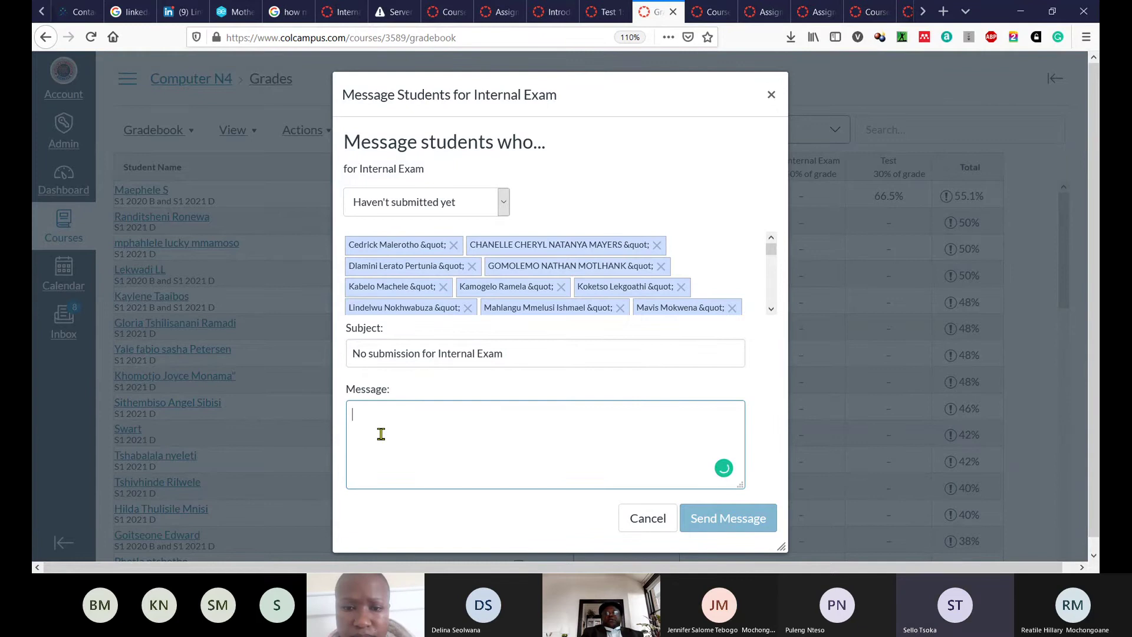
pyautogui.write('All assessments are compulsory. Please do this assessment and any uncompleted assessments asap to ensure you are resulted by DHET')
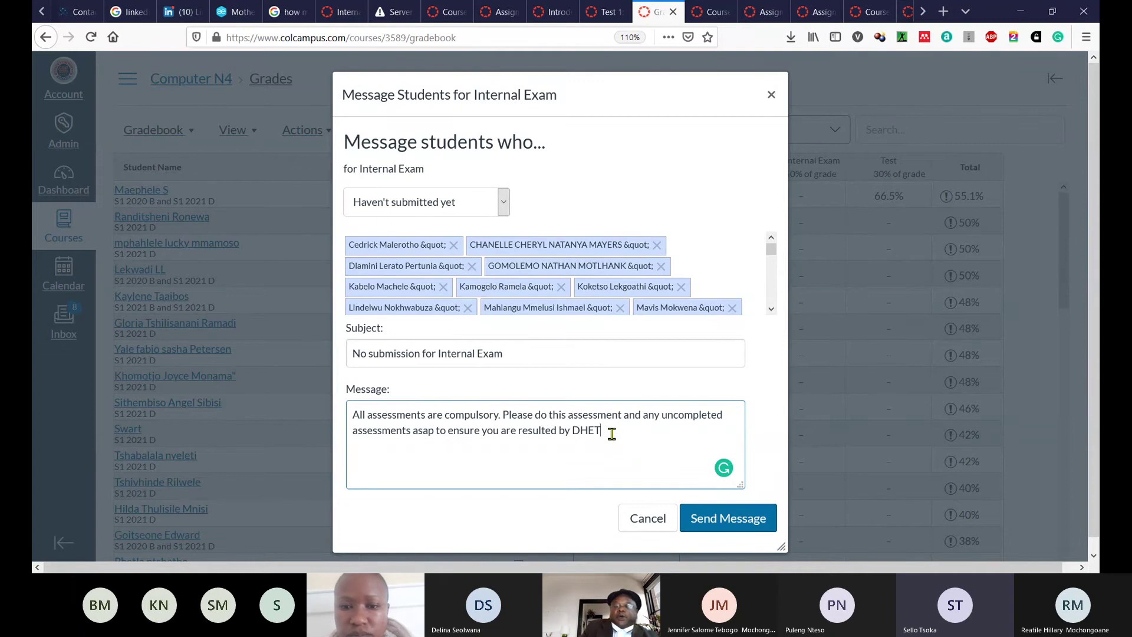
pyautogui.click(717, 530)
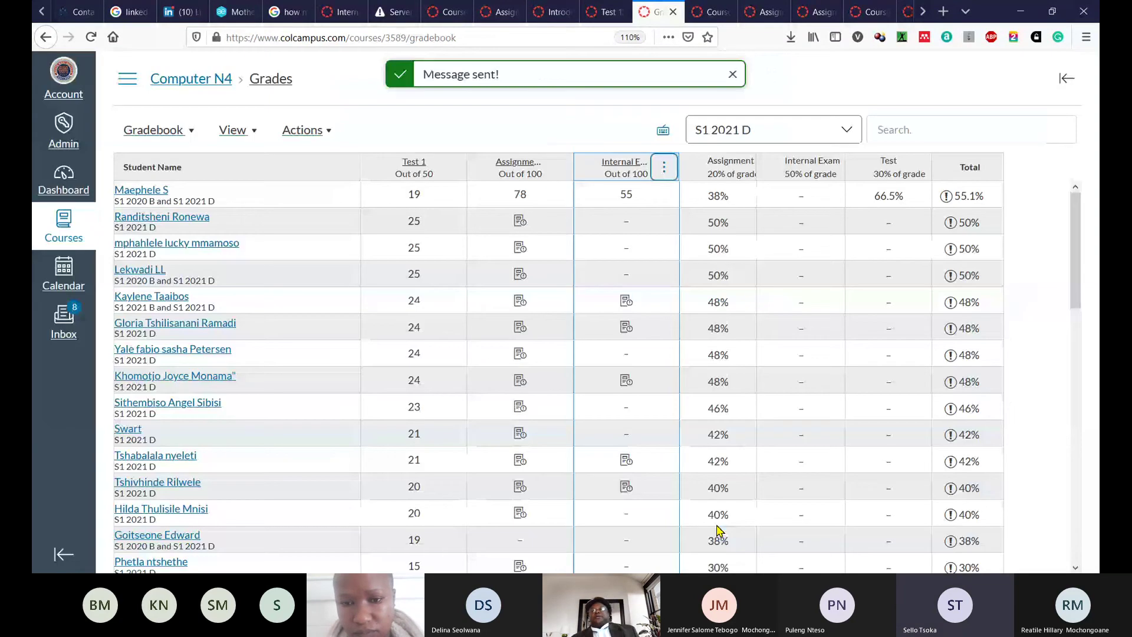